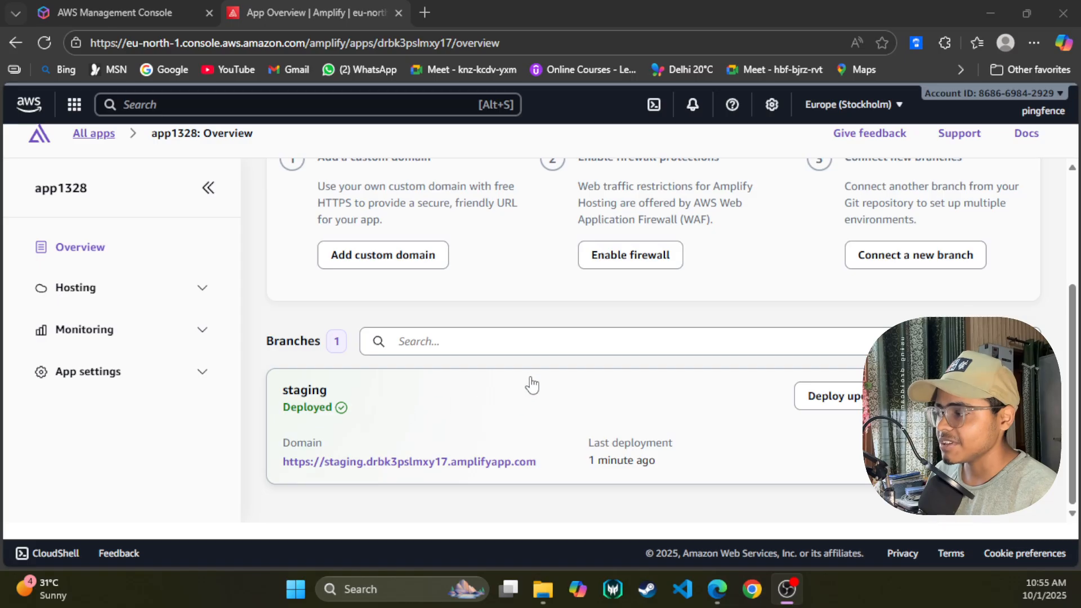
Delete the app1328 app through its general settings in Amplify.
scroll(304, 297, up, 3)
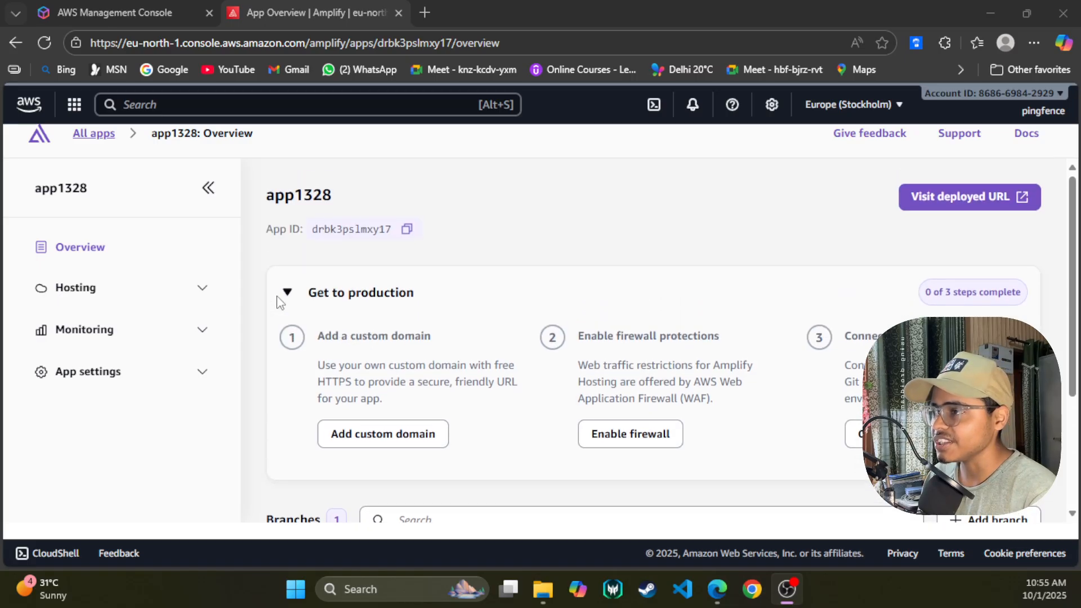
click(107, 372)
click(134, 410)
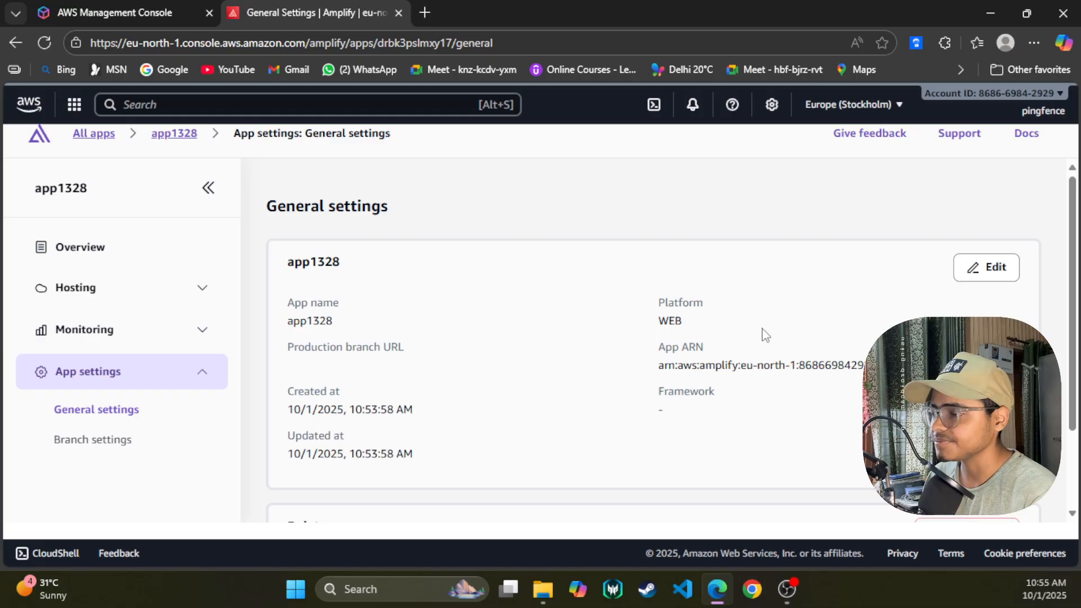
scroll(762, 335, down, 3)
click(997, 420)
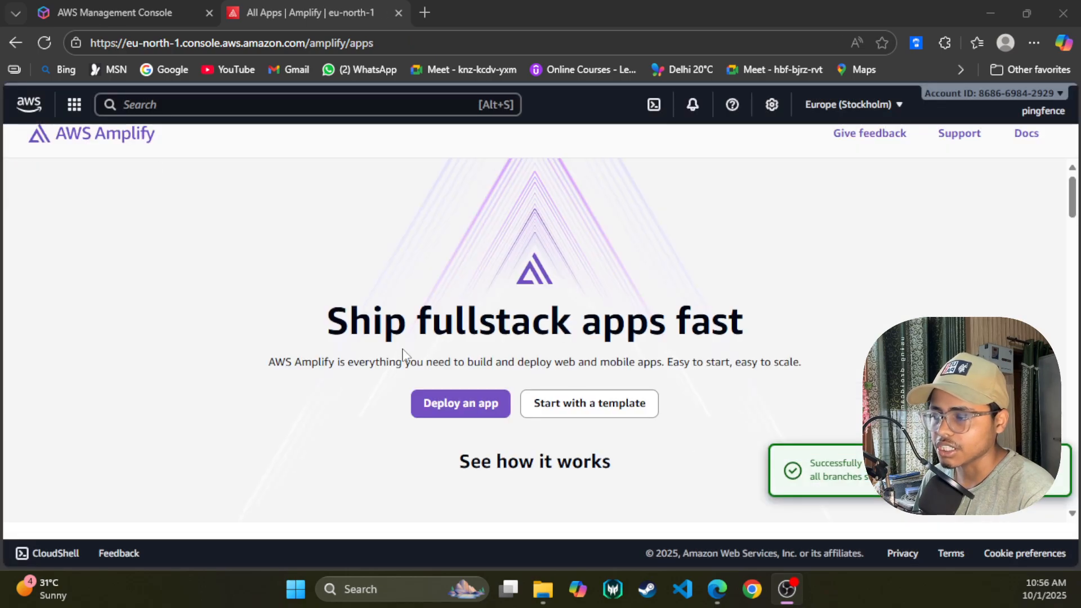
Return to the AWS Console Home and open EC2 from the full list of services.
click(31, 106)
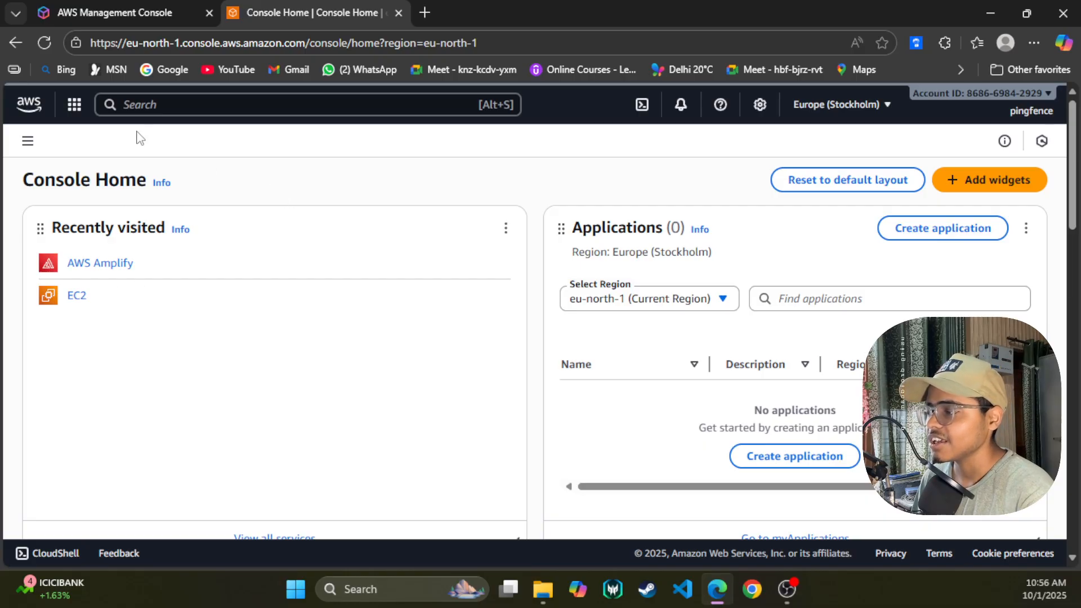
click(75, 106)
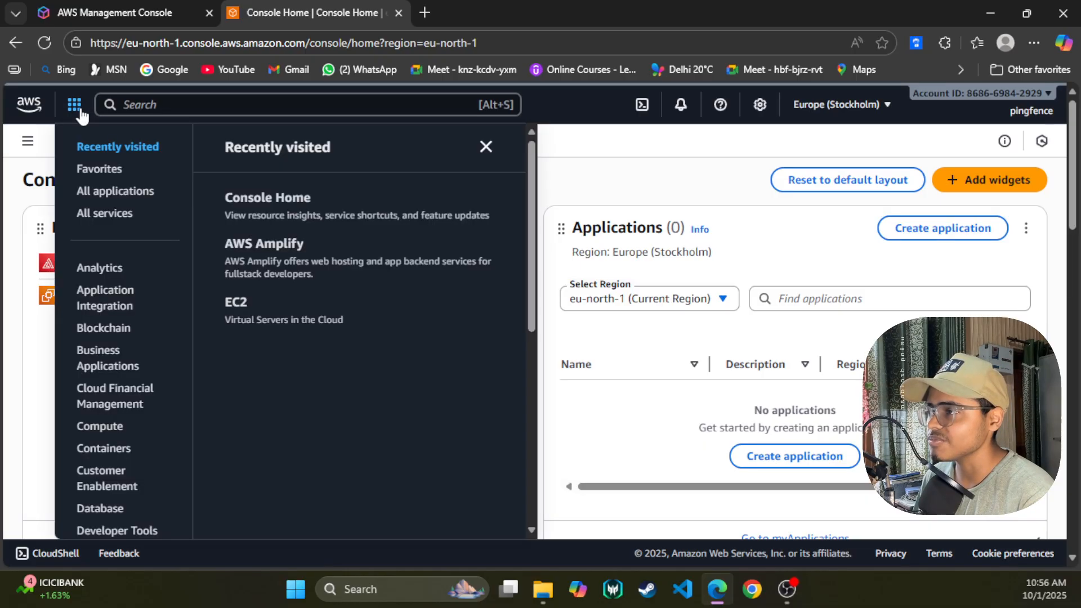
click(96, 214)
scroll(438, 285, down, 2)
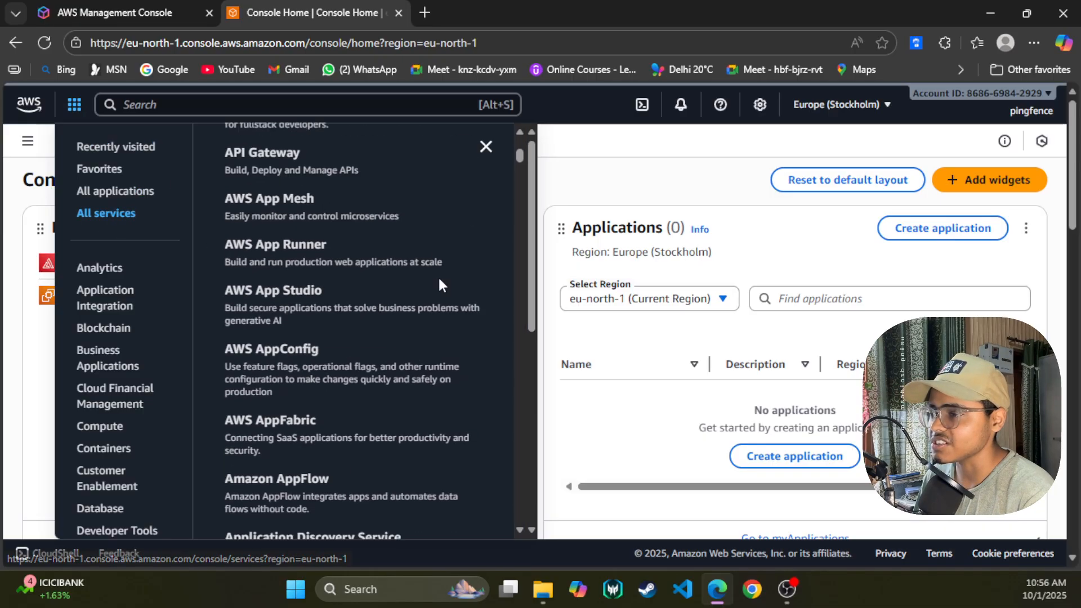
scroll(439, 280, down, 20)
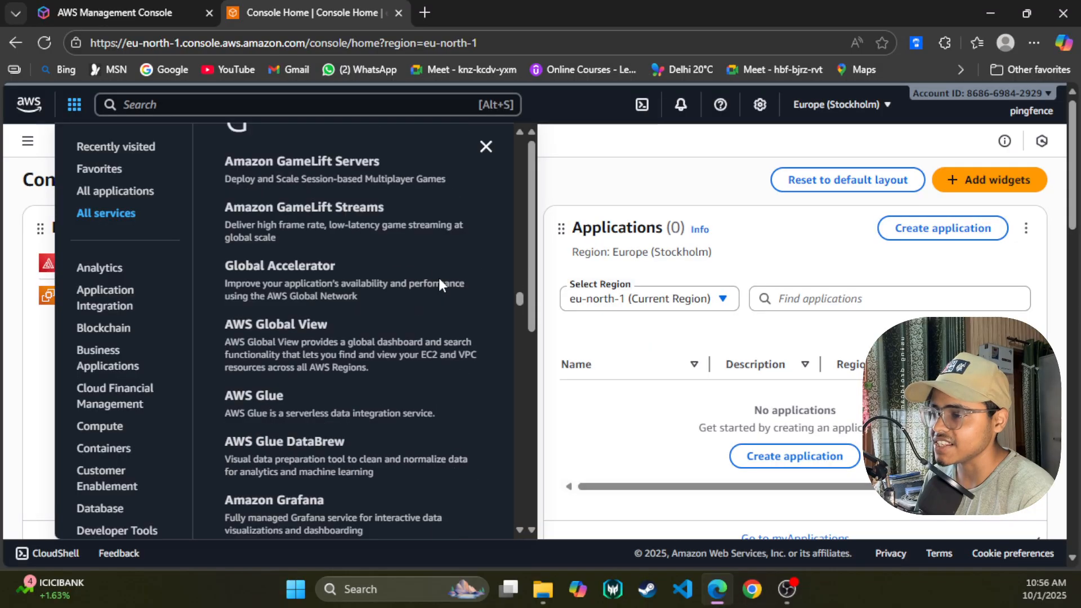
scroll(438, 277, down, 3)
scroll(439, 277, up, 10)
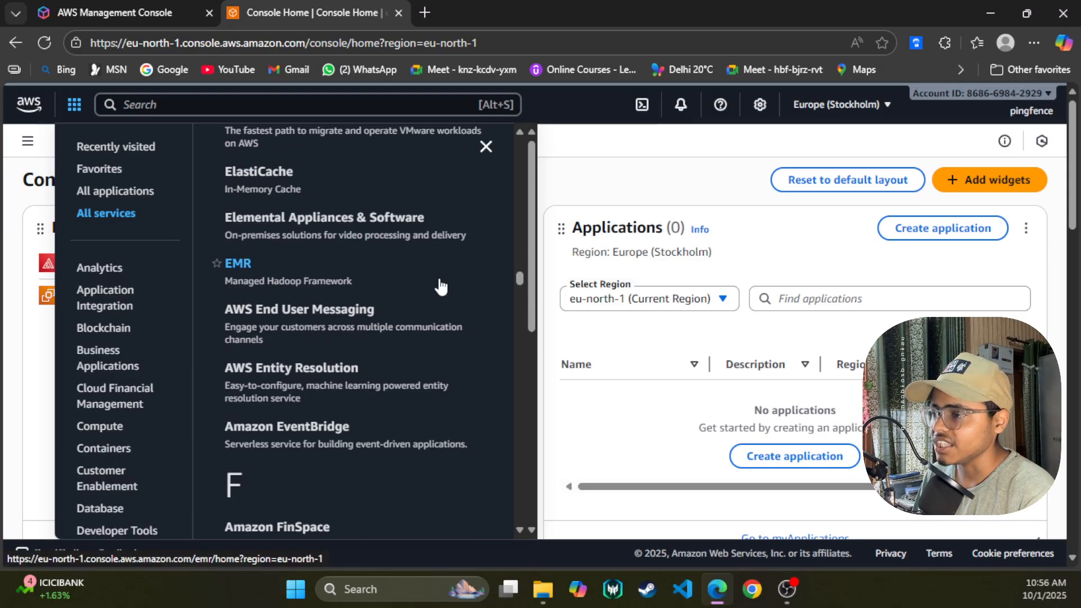
scroll(441, 286, up, 5)
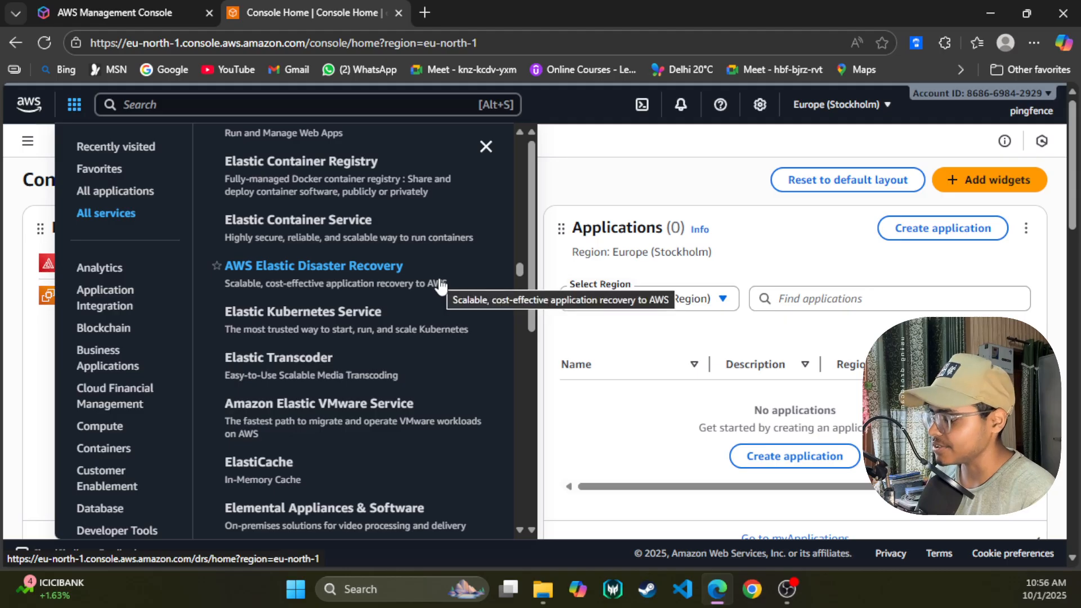
scroll(438, 282, down, 1)
scroll(437, 282, up, 6)
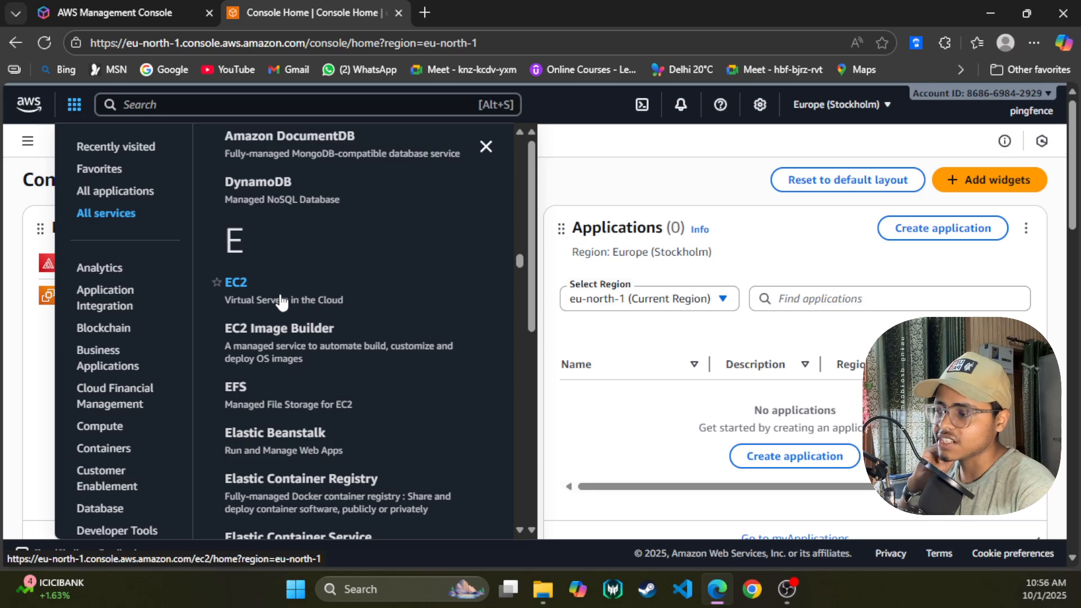
click(227, 286)
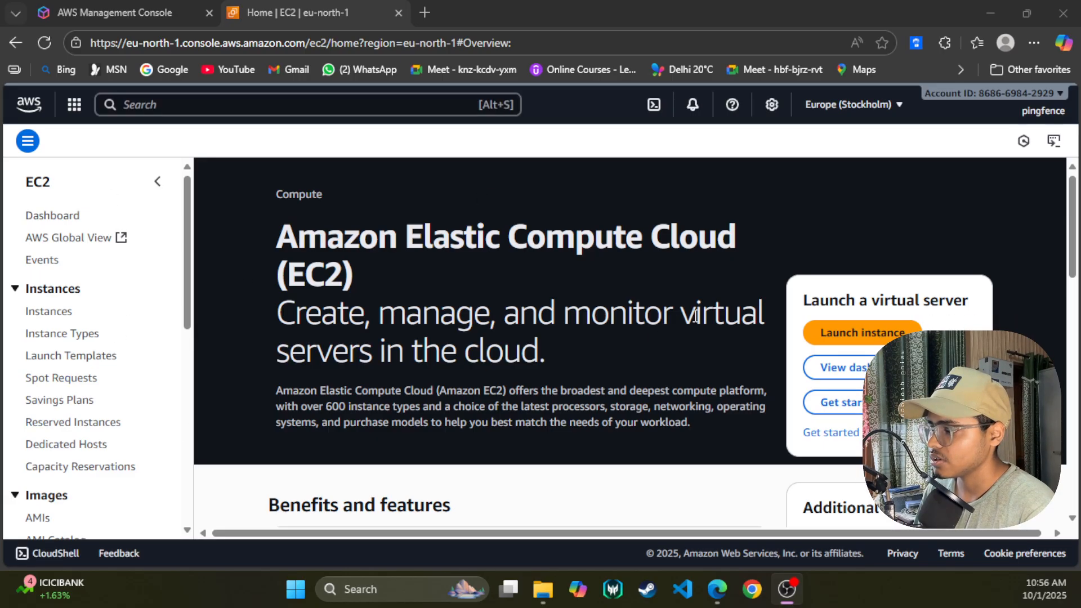
Review the EC2 overview's benefits, use cases and related services, and start launching a virtual server instance.
click(226, 252)
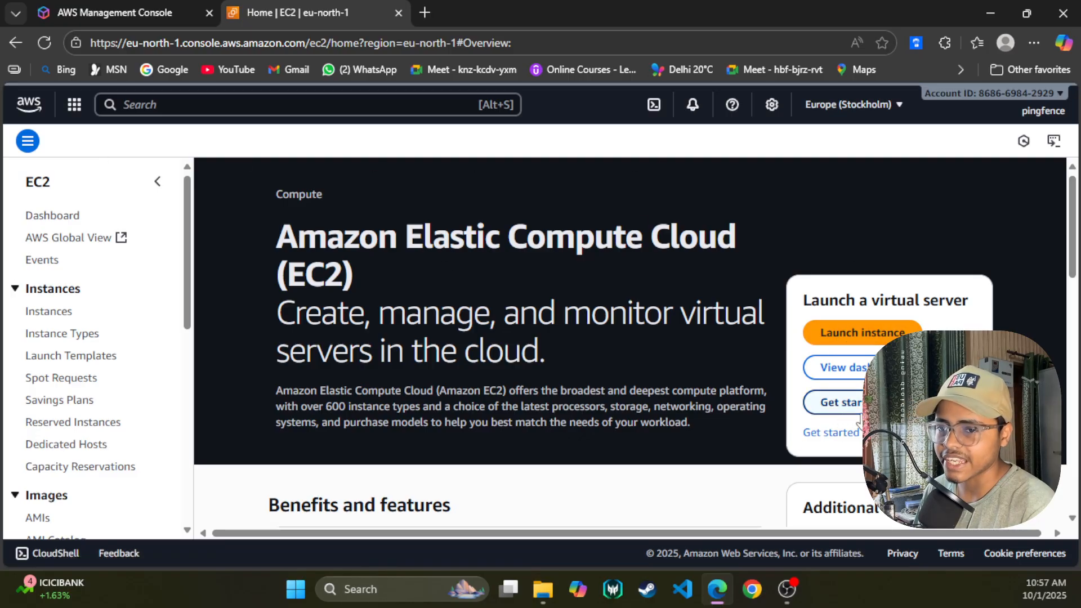
scroll(346, 297, down, 5)
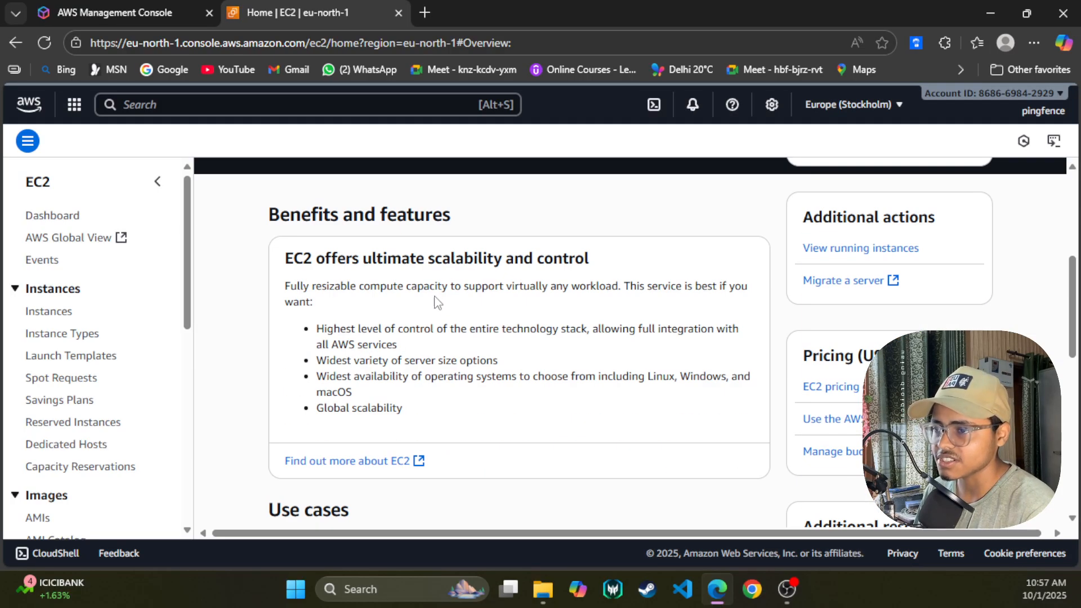
key(alt+Tab)
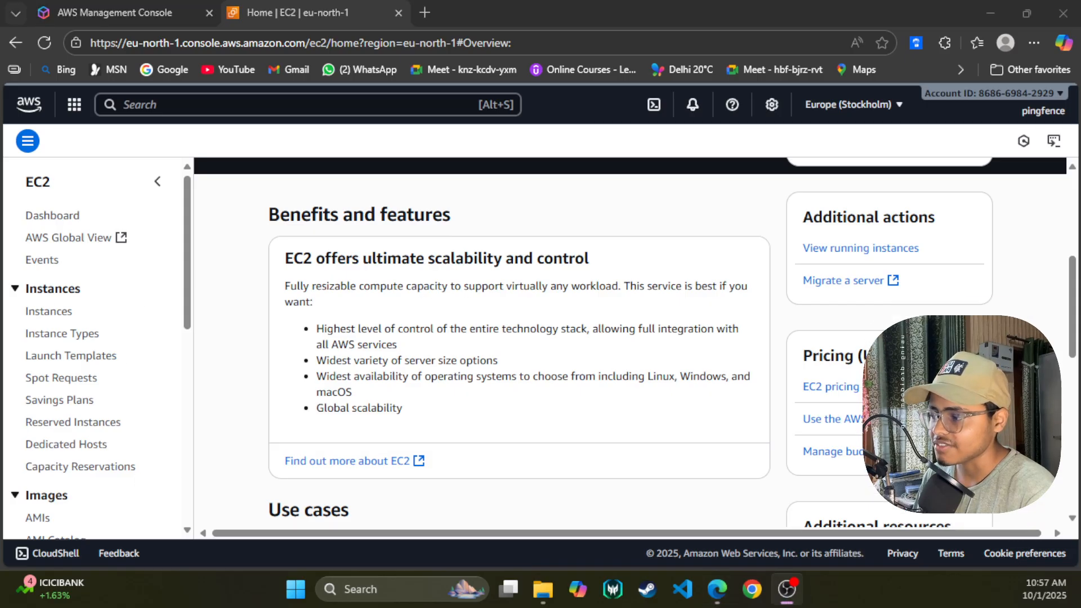
click(237, 351)
scroll(237, 351, down, 5)
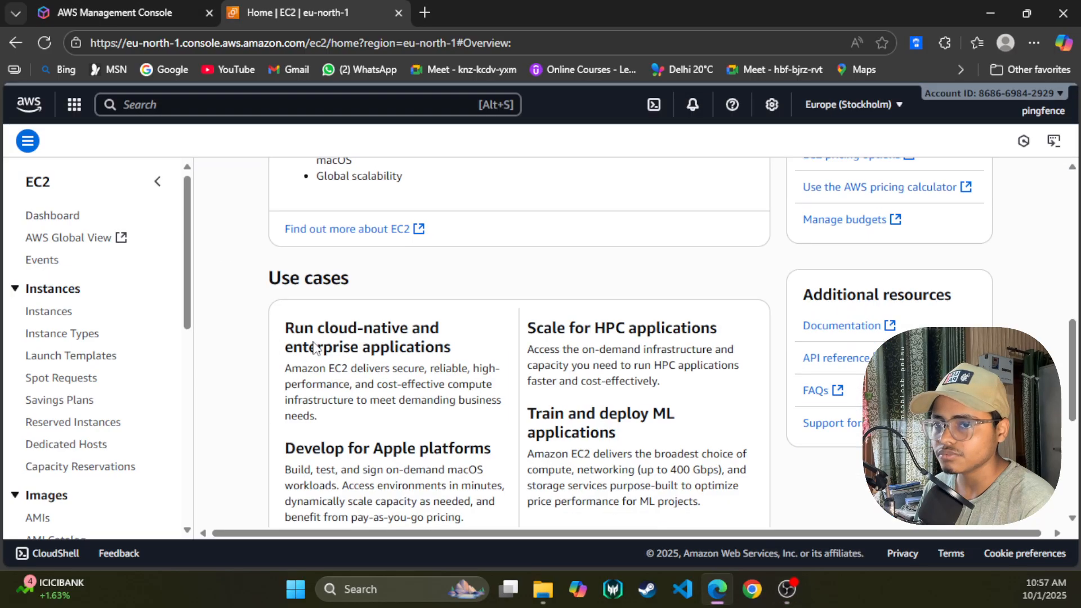
scroll(552, 323, down, 5)
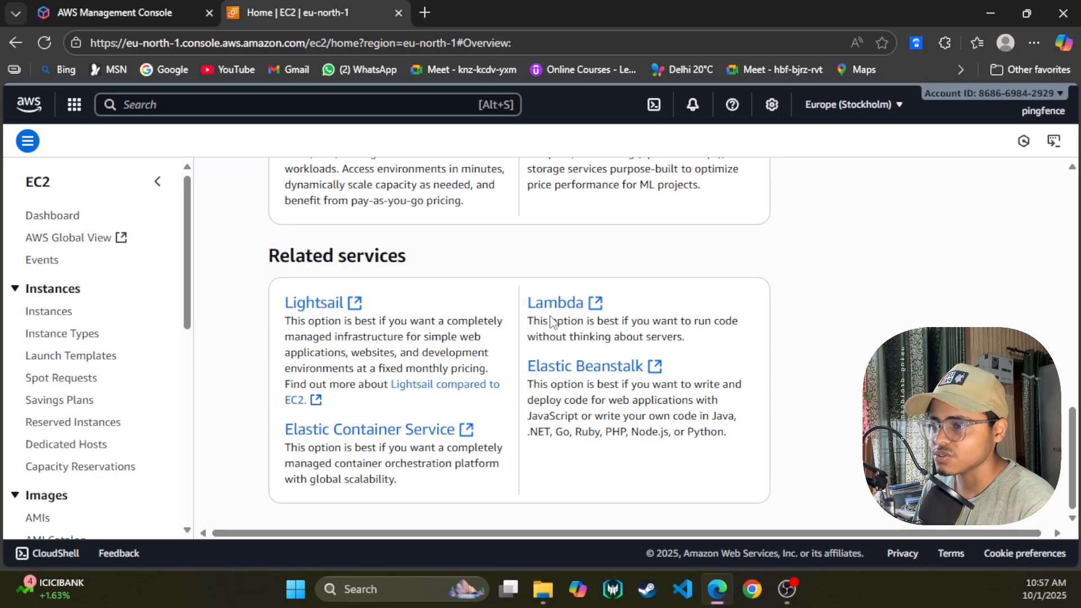
scroll(550, 321, up, 15)
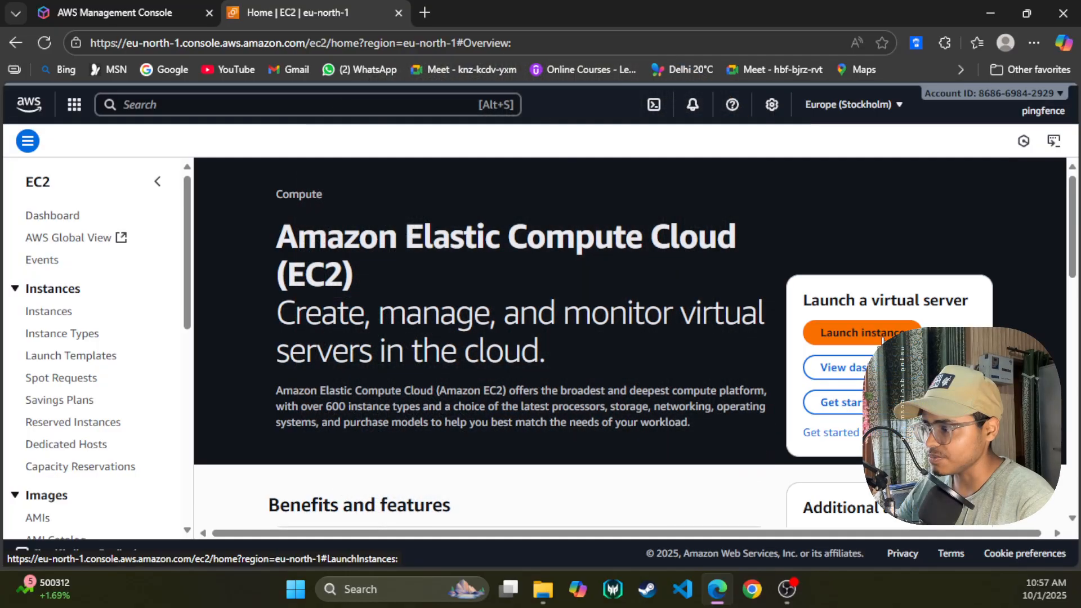
click(859, 332)
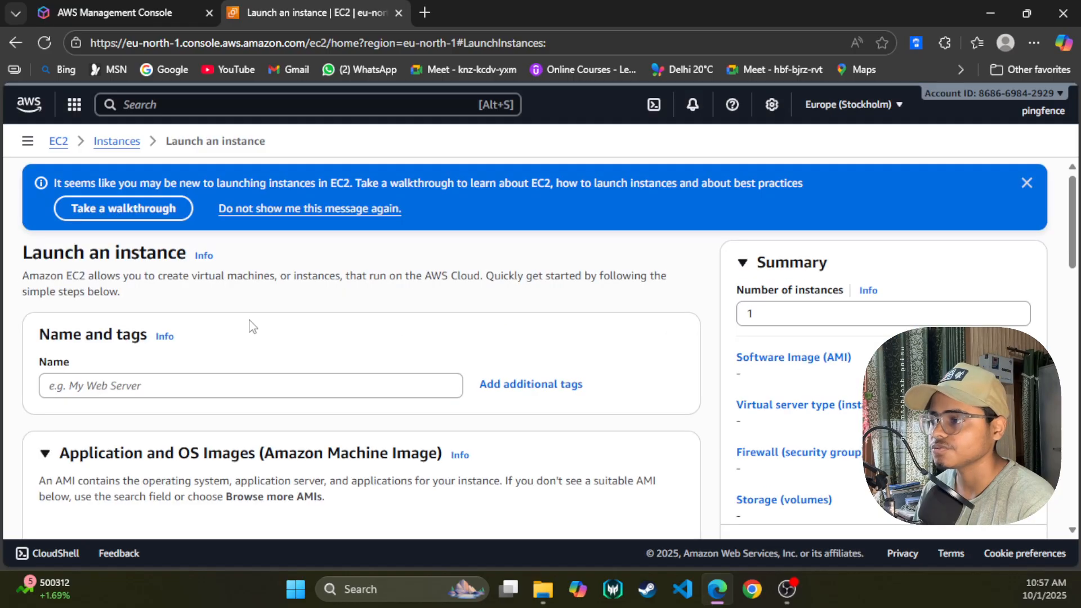
Examine the name section and the quick-start operating system images offered for the new instance.
scroll(189, 327, down, 5)
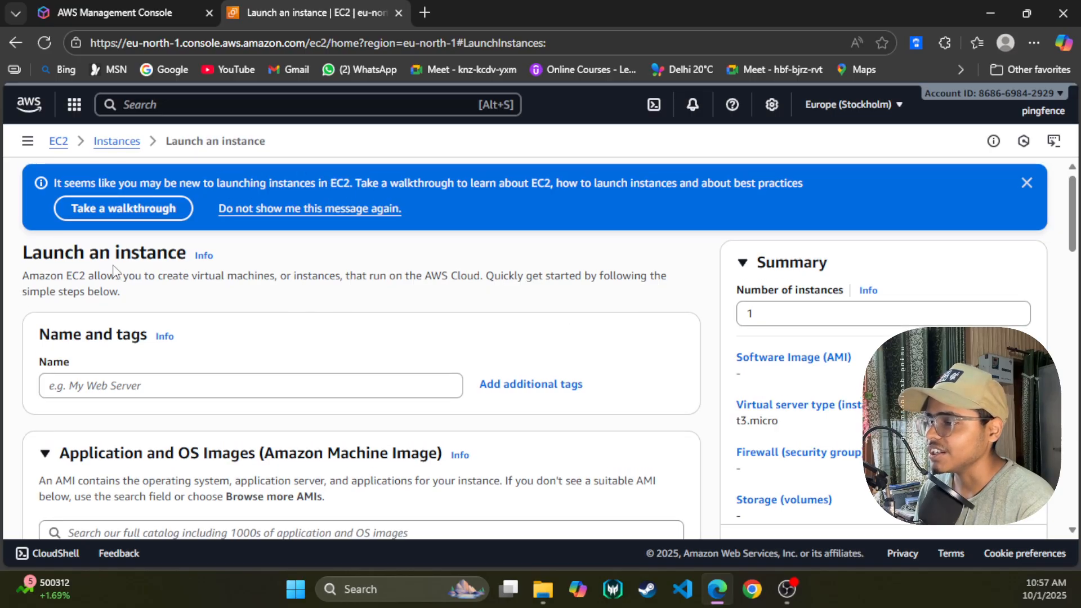
click(162, 385)
scroll(581, 375, down, 5)
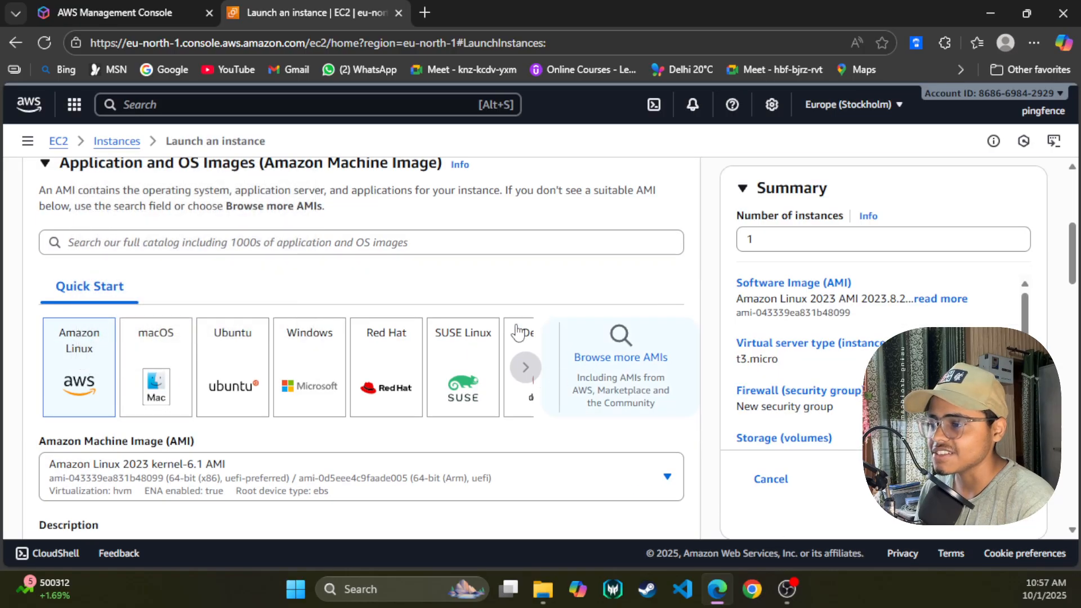
click(525, 369)
click(525, 368)
scroll(523, 375, down, 10)
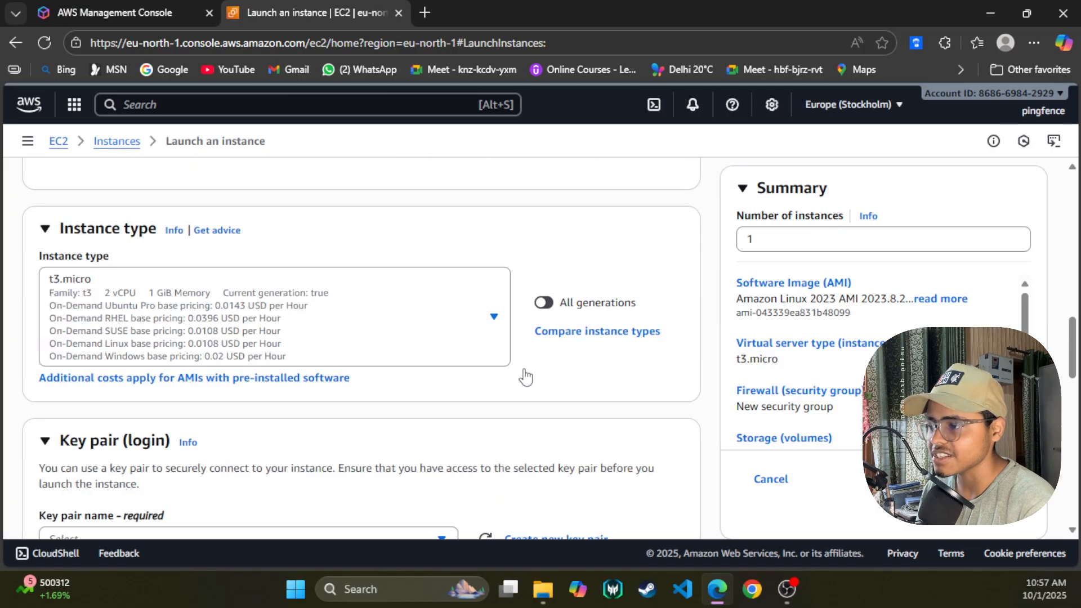
scroll(512, 378, up, 5)
scroll(146, 388, up, 6)
scroll(338, 407, down, 6)
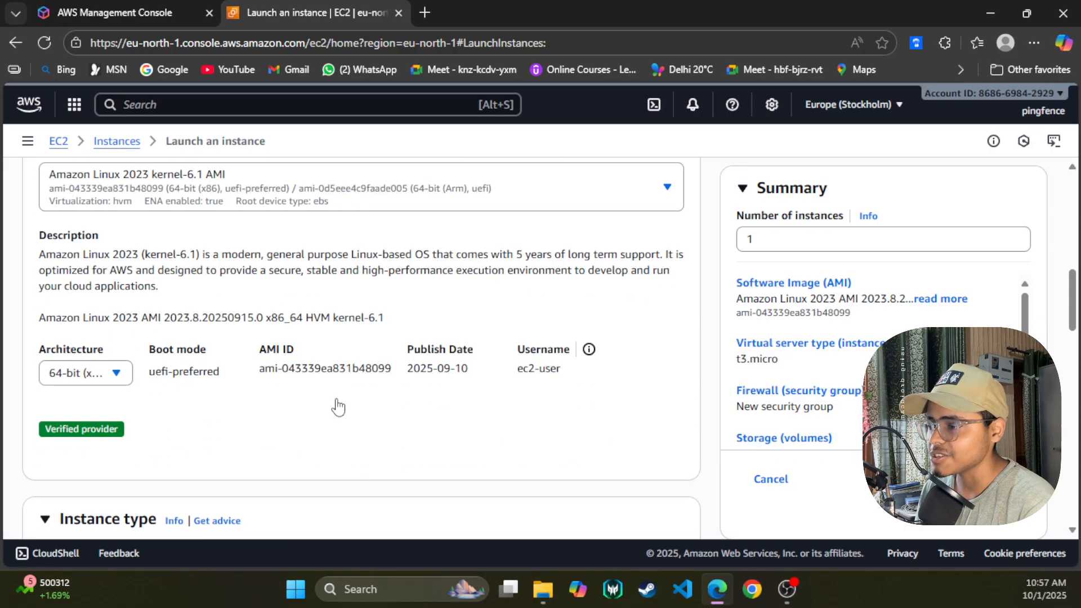
Examine the available Amazon Linux machine images and the architecture options for the selected image.
click(463, 202)
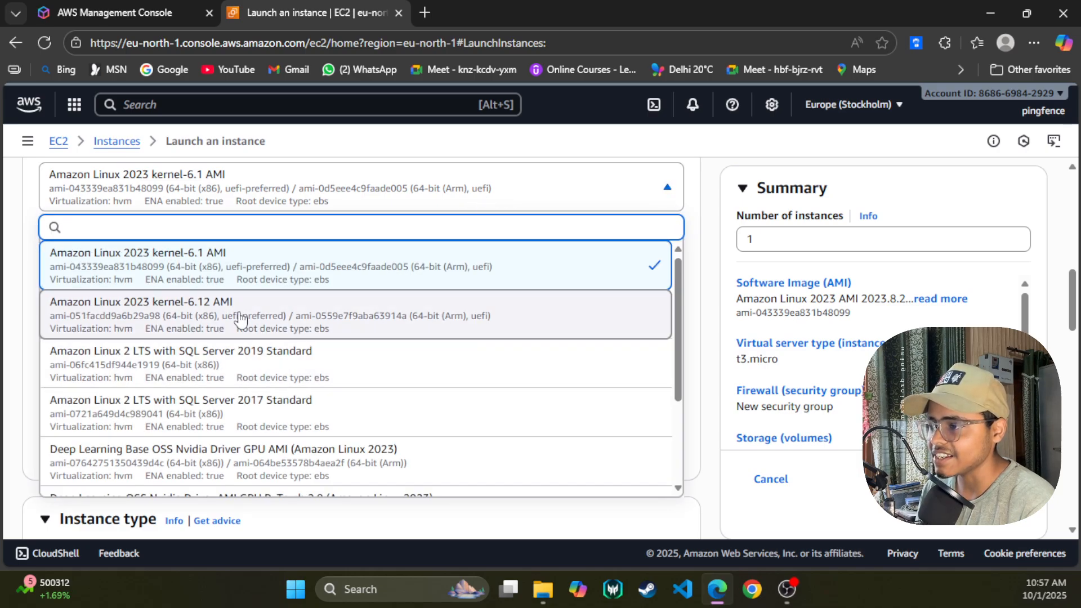
scroll(335, 369, down, 2)
scroll(338, 375, down, 1)
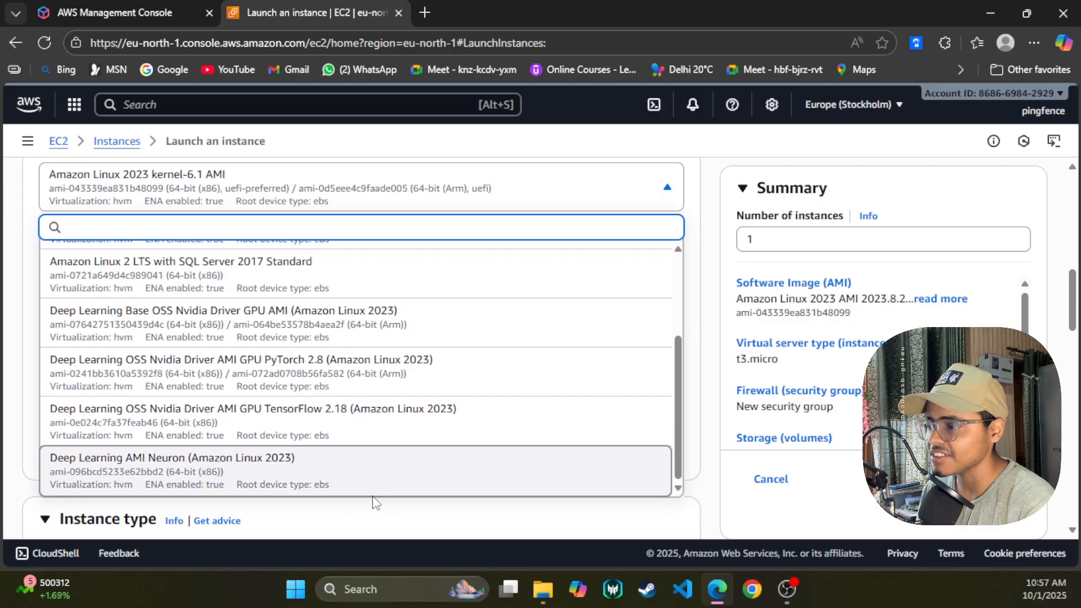
click(20, 423)
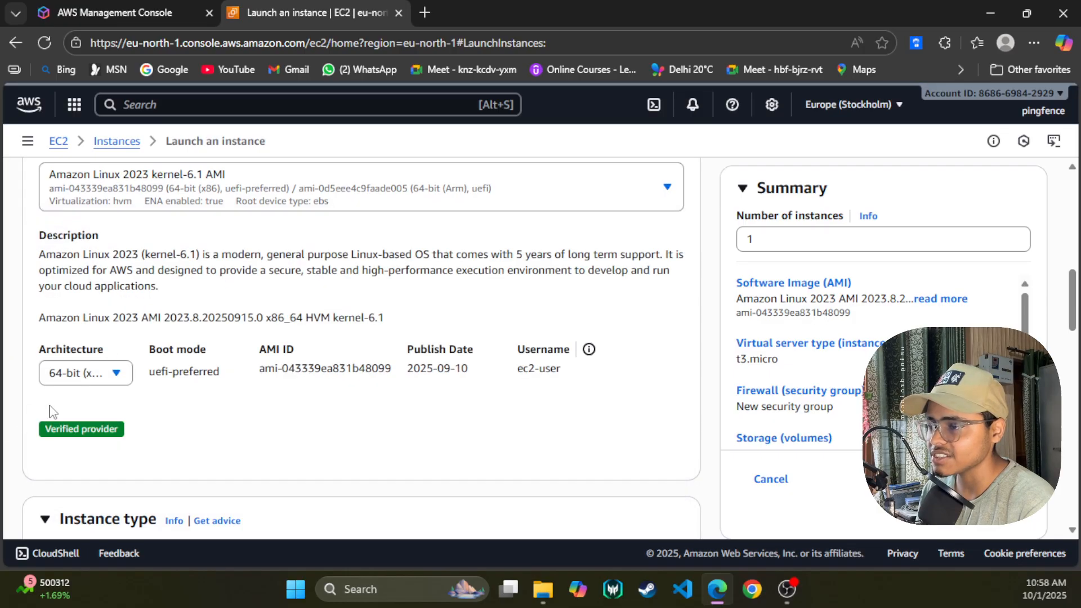
click(116, 373)
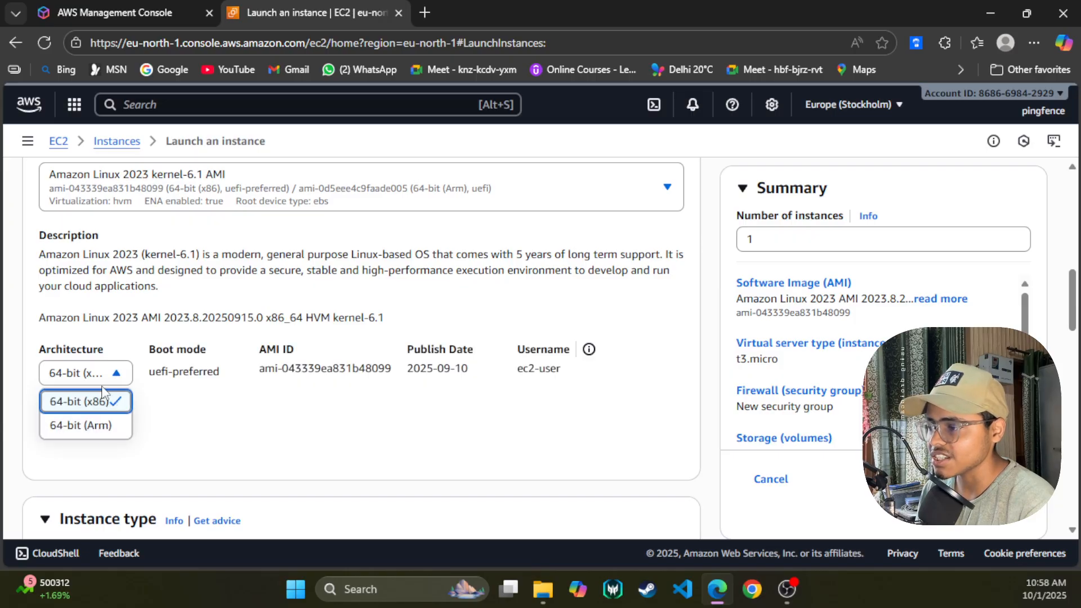
click(130, 377)
Review the instance type, key pair, network, firewall and storage settings of the instance launch form.
scroll(321, 374, down, 5)
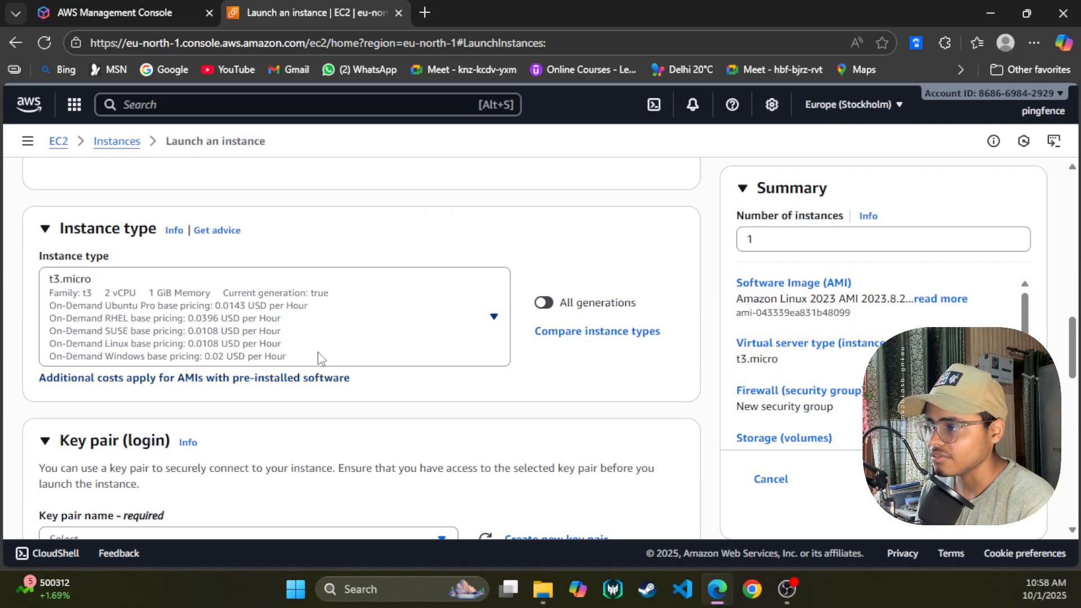
scroll(456, 385, down, 5)
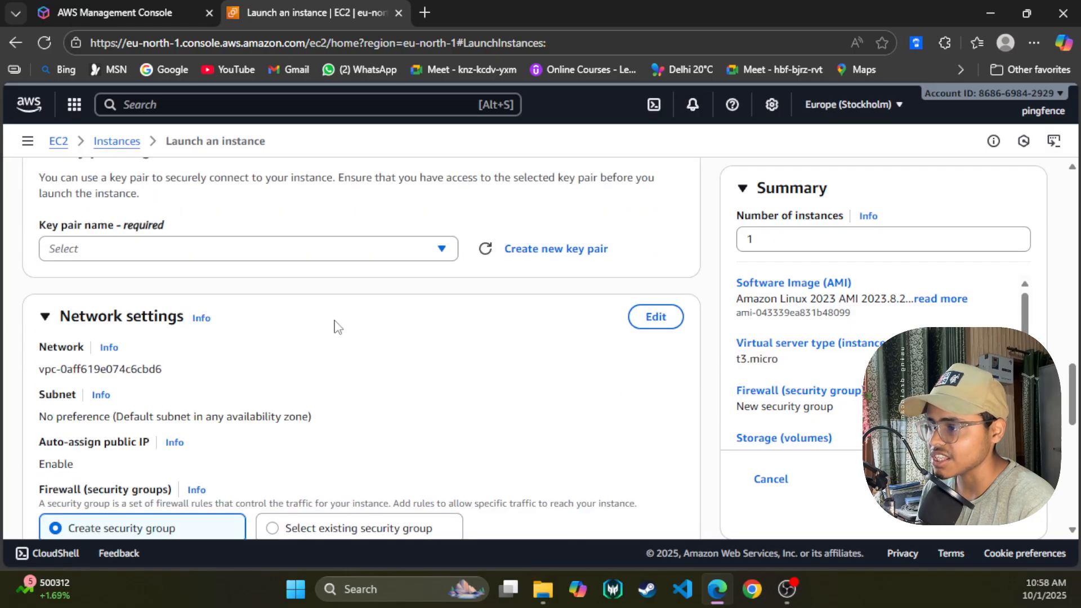
scroll(426, 361, down, 5)
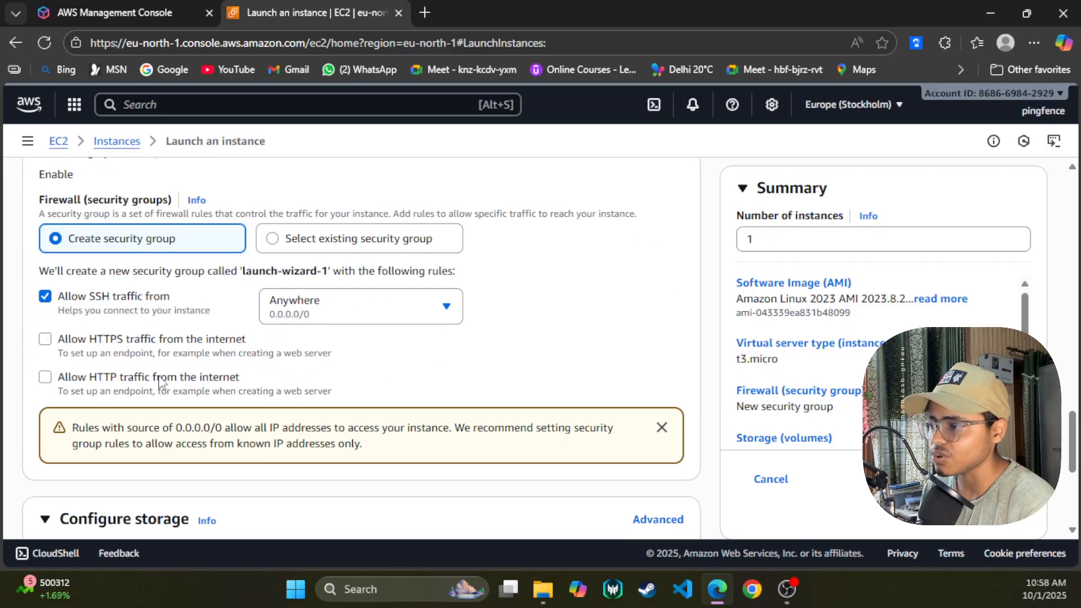
scroll(161, 383, down, 5)
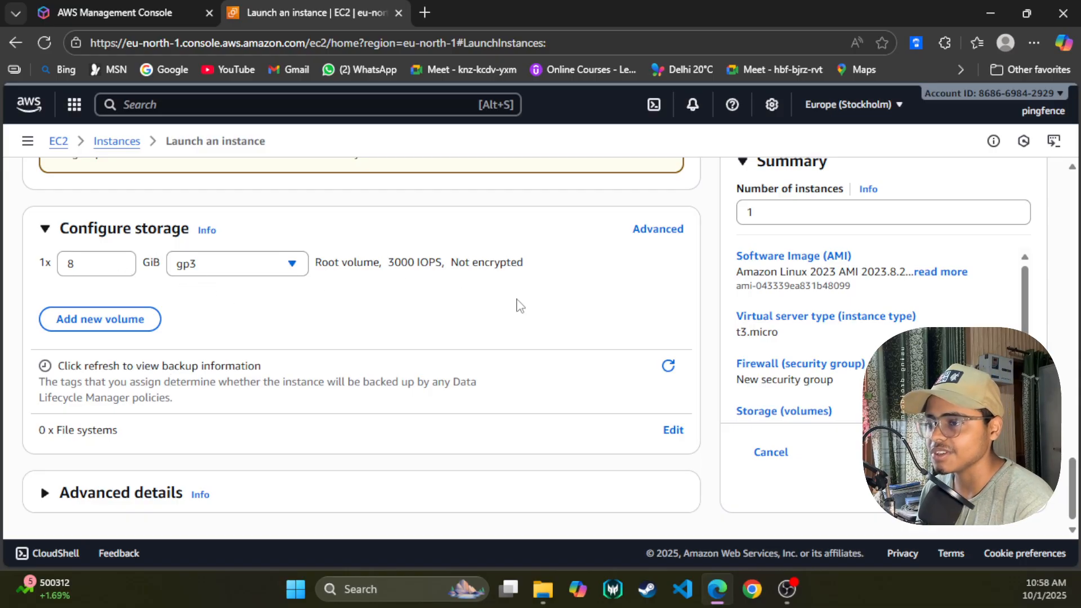
scroll(579, 349, up, 20)
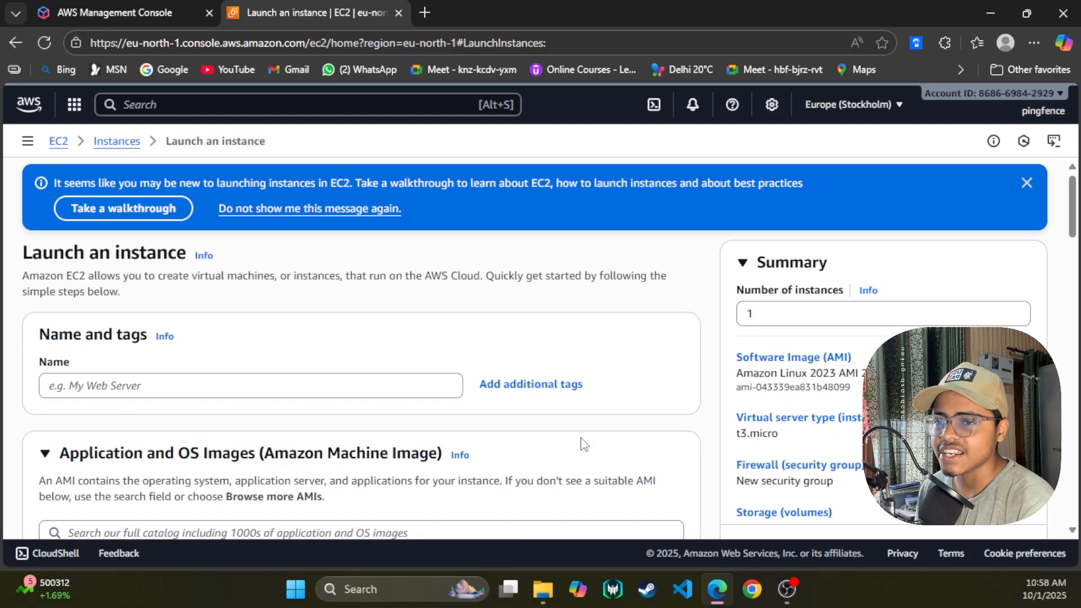
scroll(582, 444, down, 9)
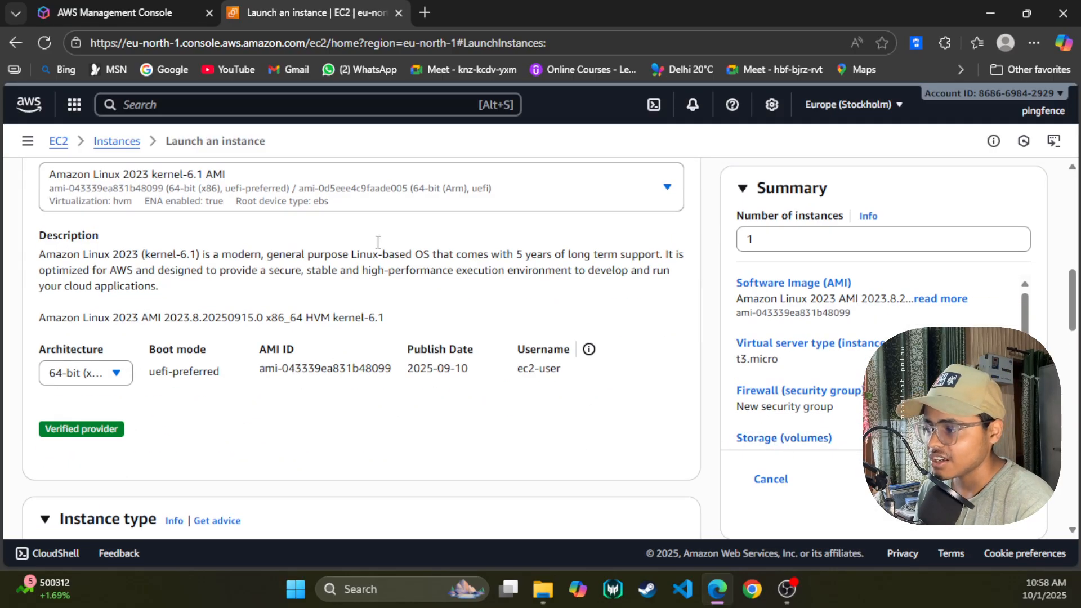
scroll(1001, 269, down, 10)
key(alt+Tab)
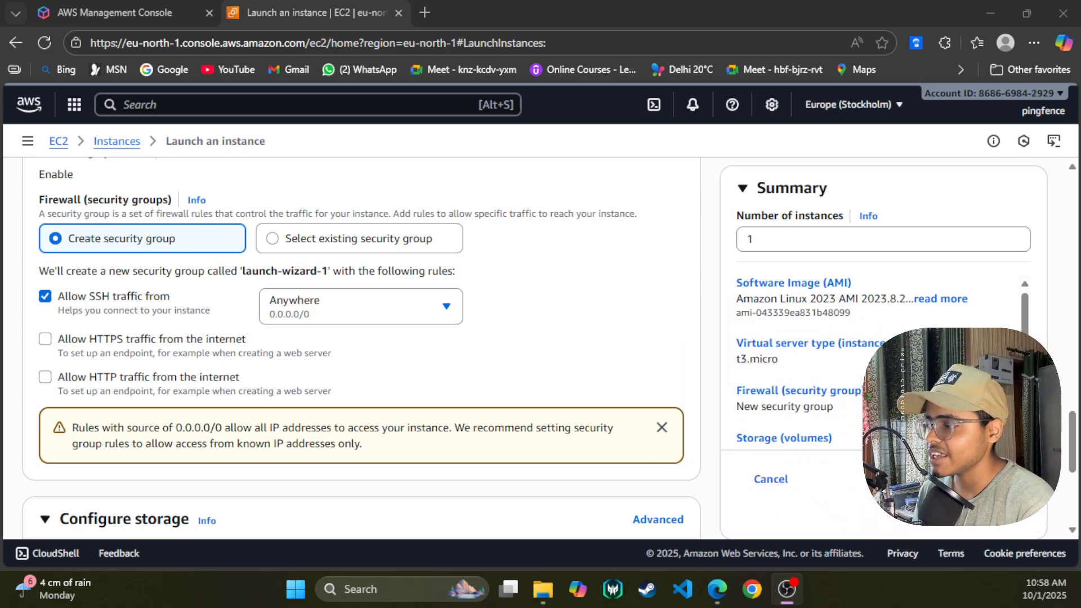
click(554, 342)
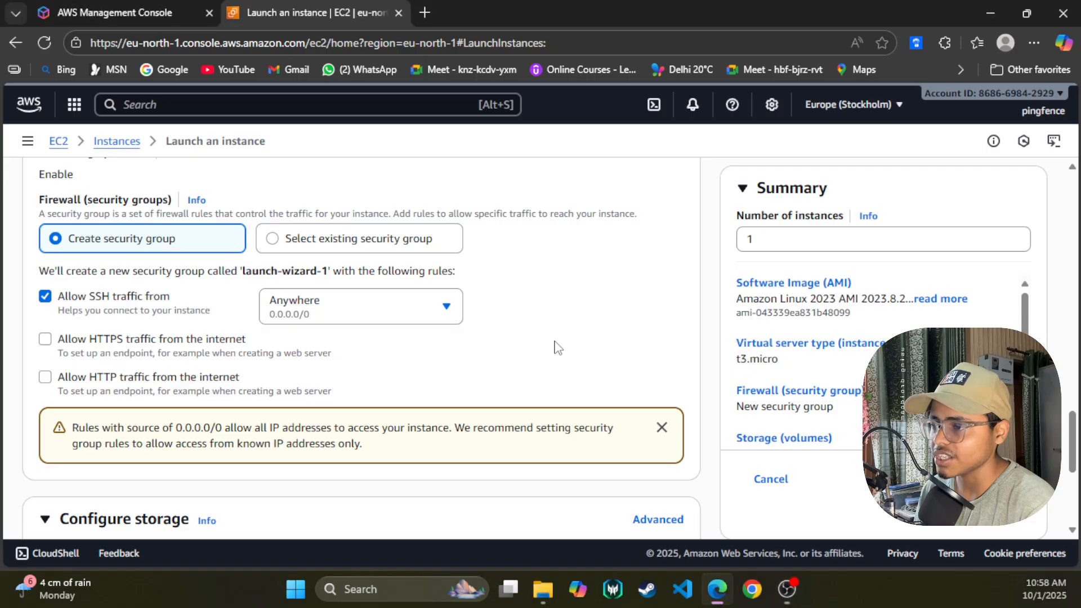
Name the new instance mytestmachine.
scroll(555, 341, up, 20)
click(99, 387)
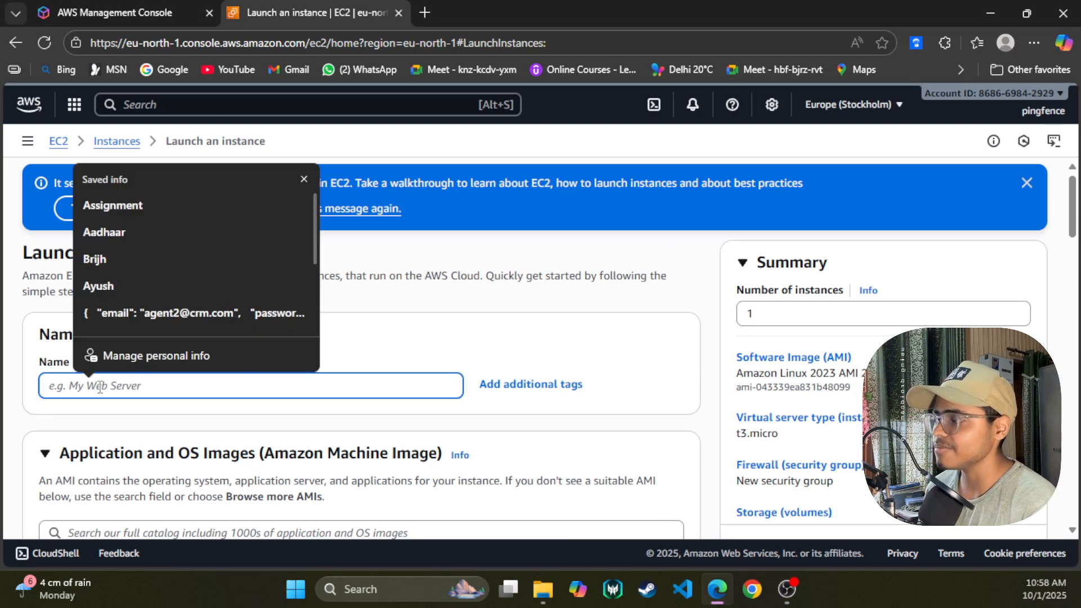
text(mytestmachine)
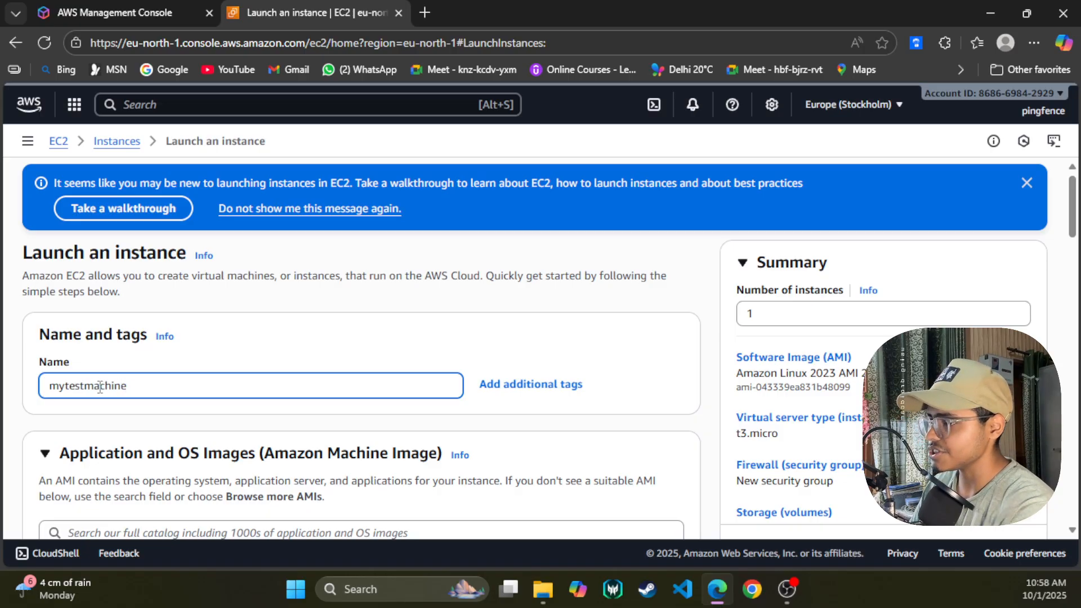
Search the machine image catalog for mint, and try to return to the instance launch form.
scroll(183, 365, down, 5)
scroll(187, 366, up, 3)
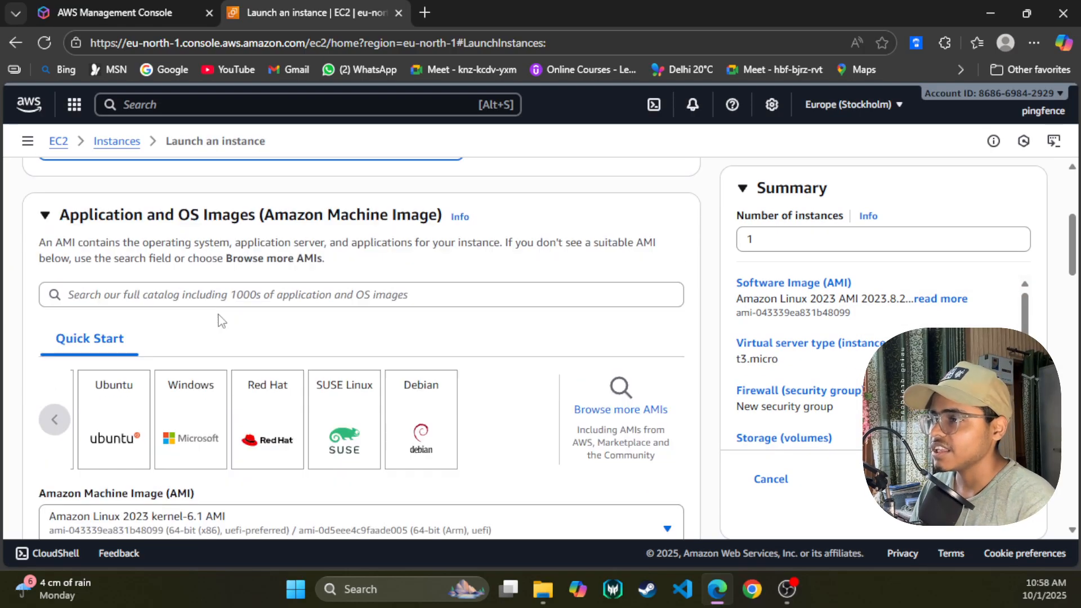
scroll(269, 378, down, 1)
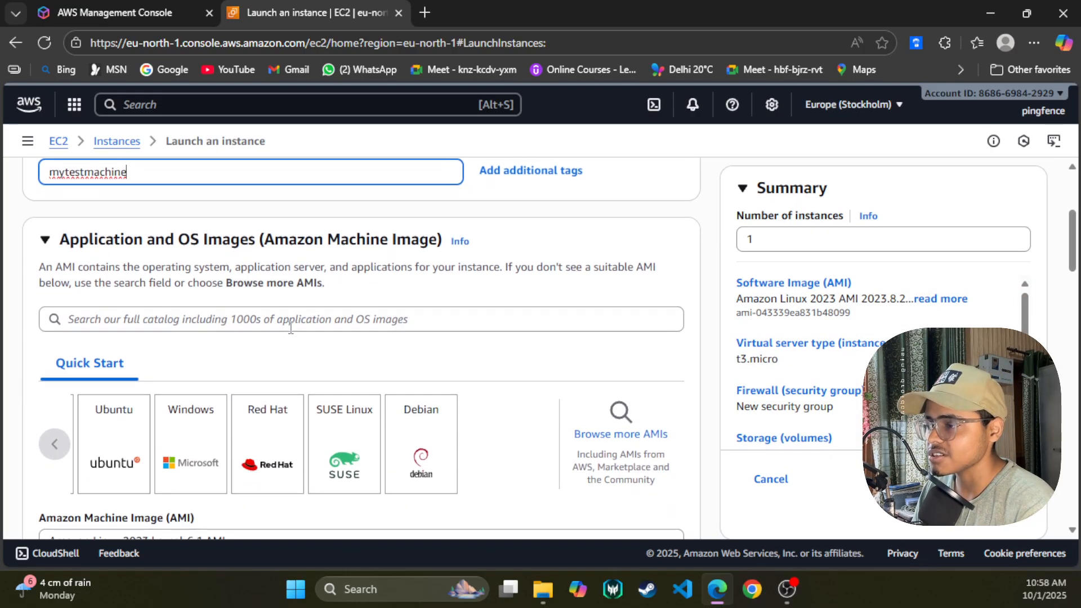
scroll(51, 399, down, 1)
click(53, 403)
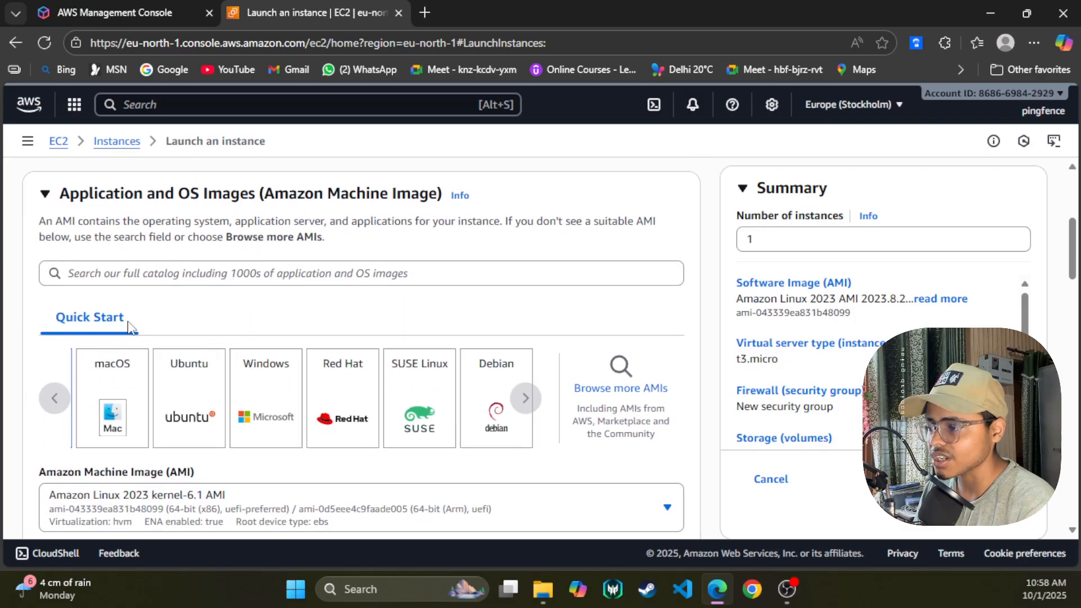
click(171, 280)
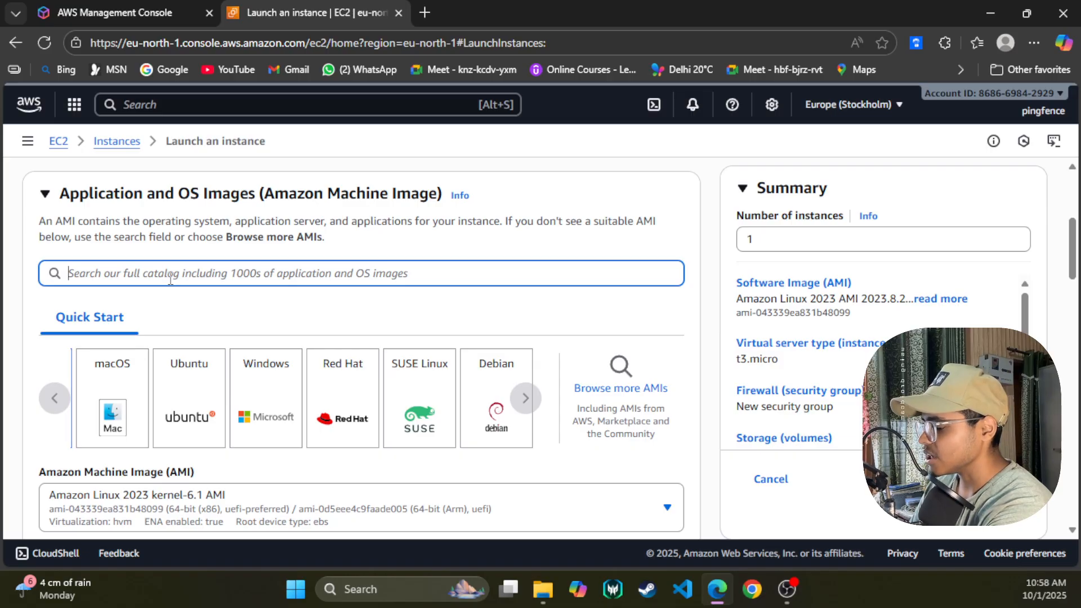
text(mint)
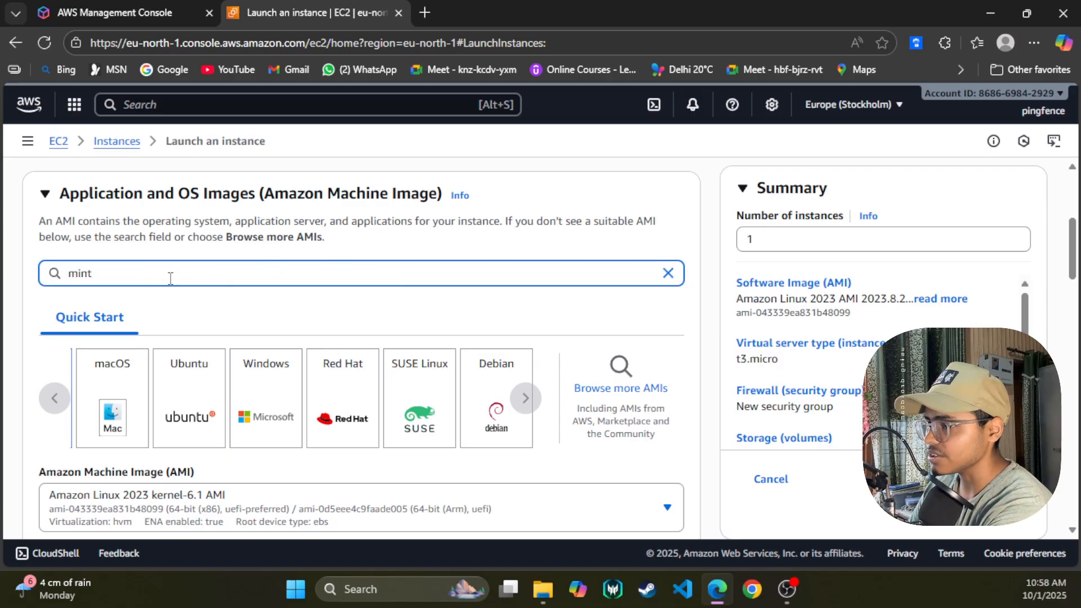
key(Return)
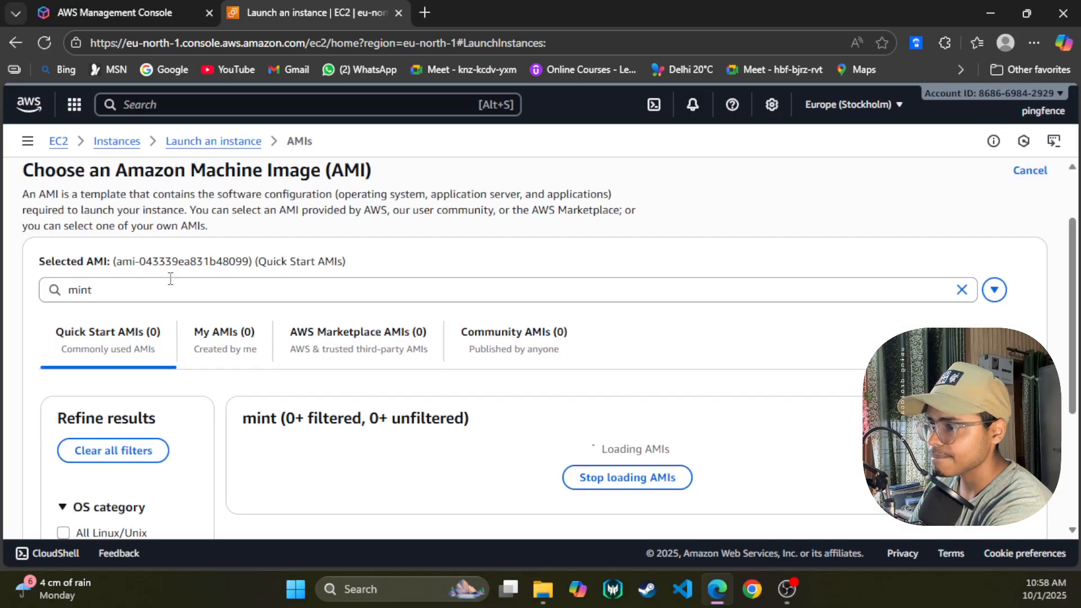
scroll(171, 279, down, 2)
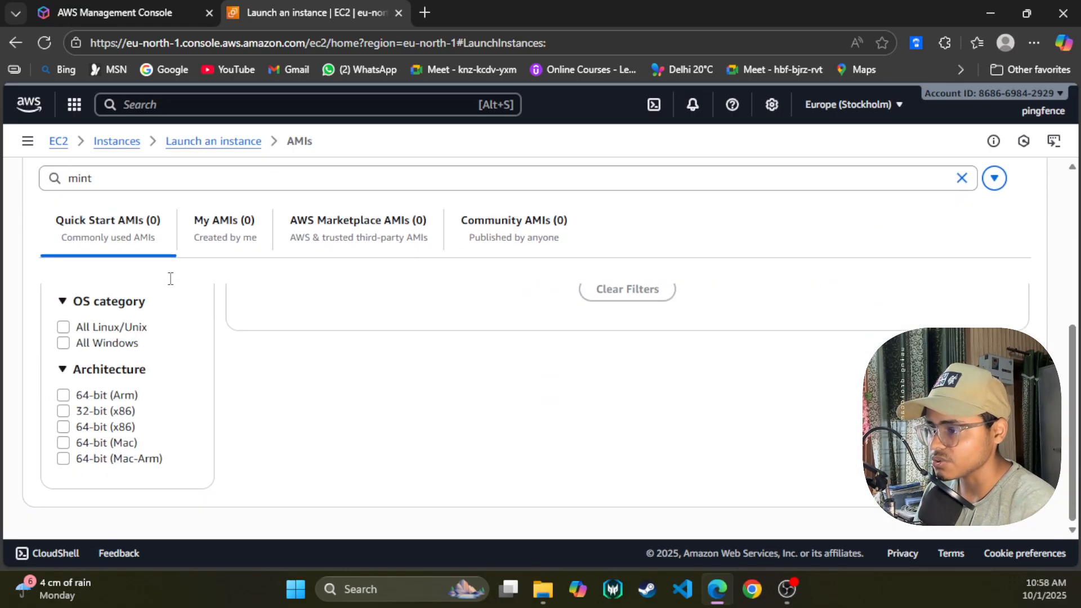
scroll(170, 279, up, 5)
click(217, 142)
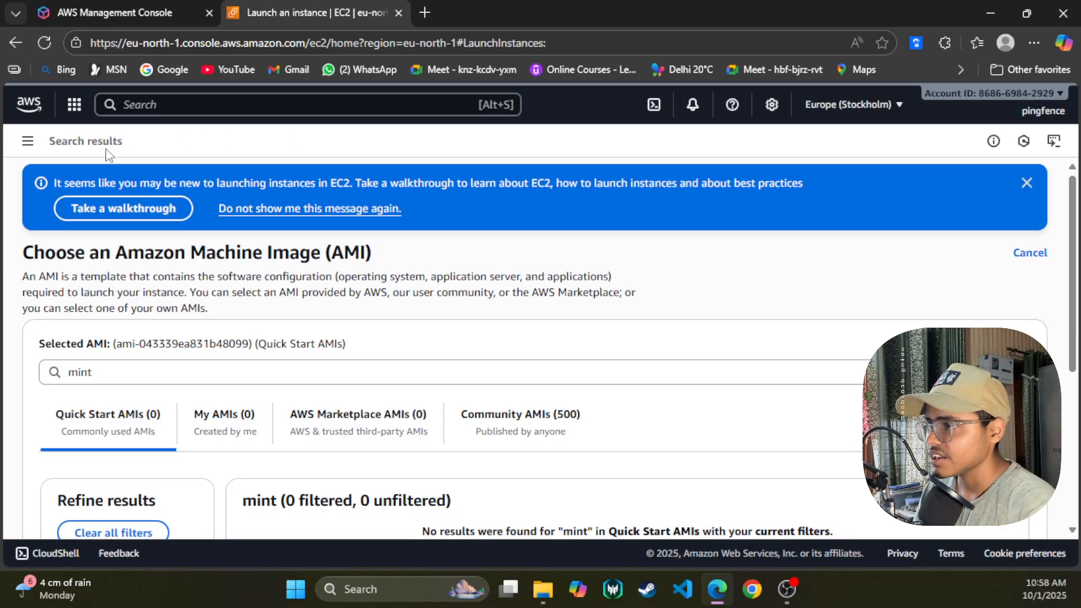
Clear the mint search term and browse the full list of quick-start machine images.
drag(97, 372, 44, 377)
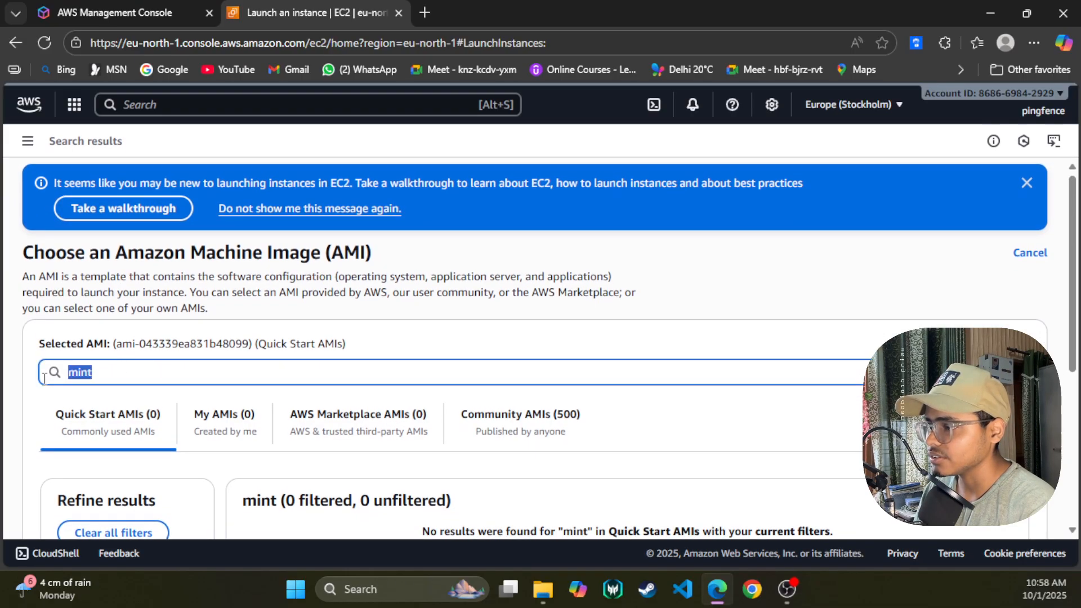
key(BackSpace)
scroll(384, 295, down, 3)
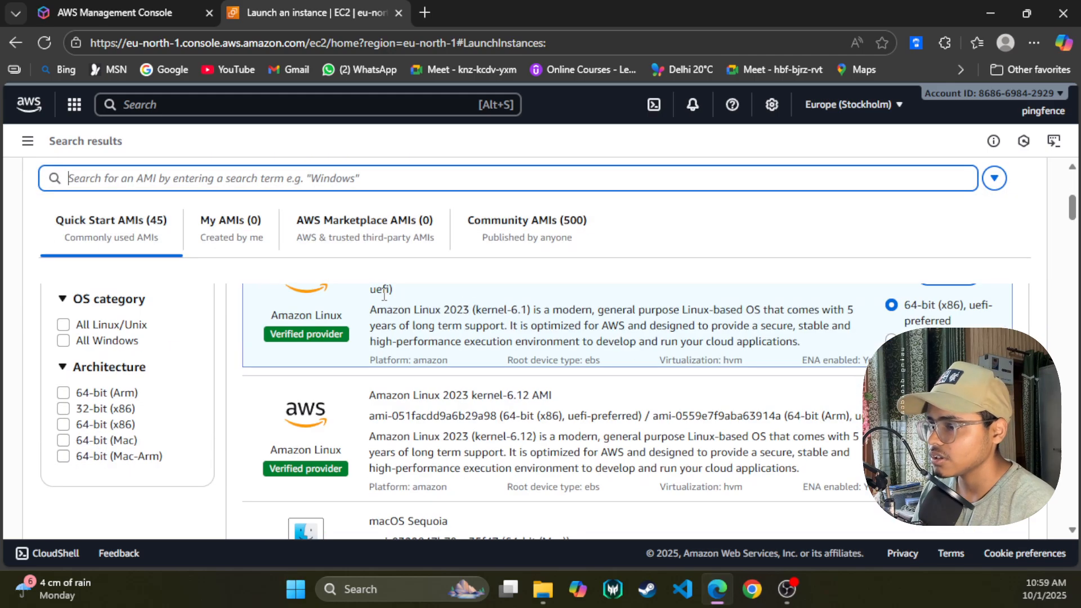
scroll(566, 387, down, 4)
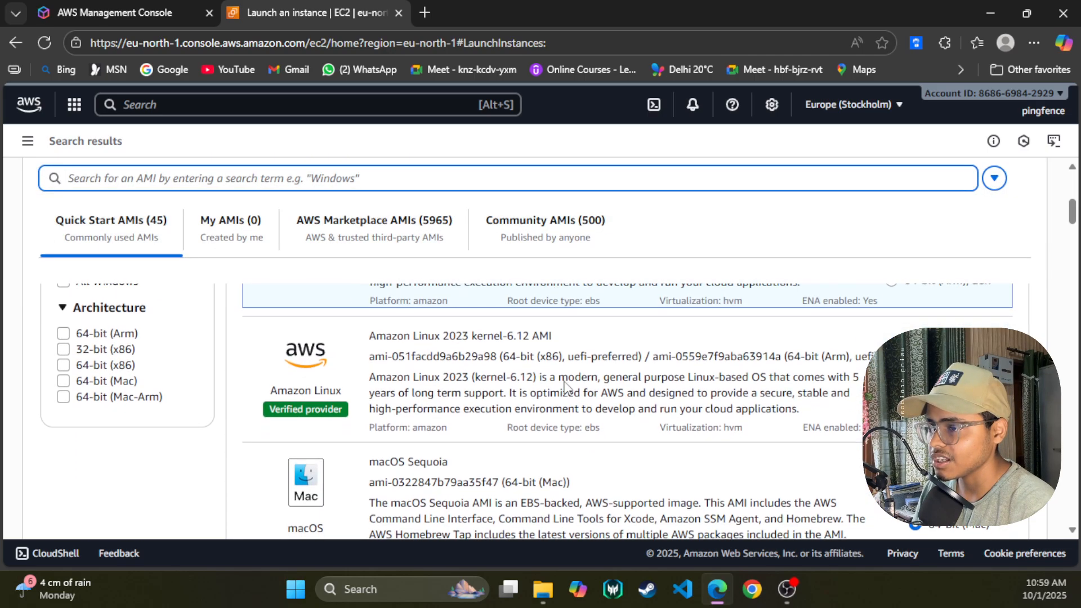
scroll(566, 387, down, 13)
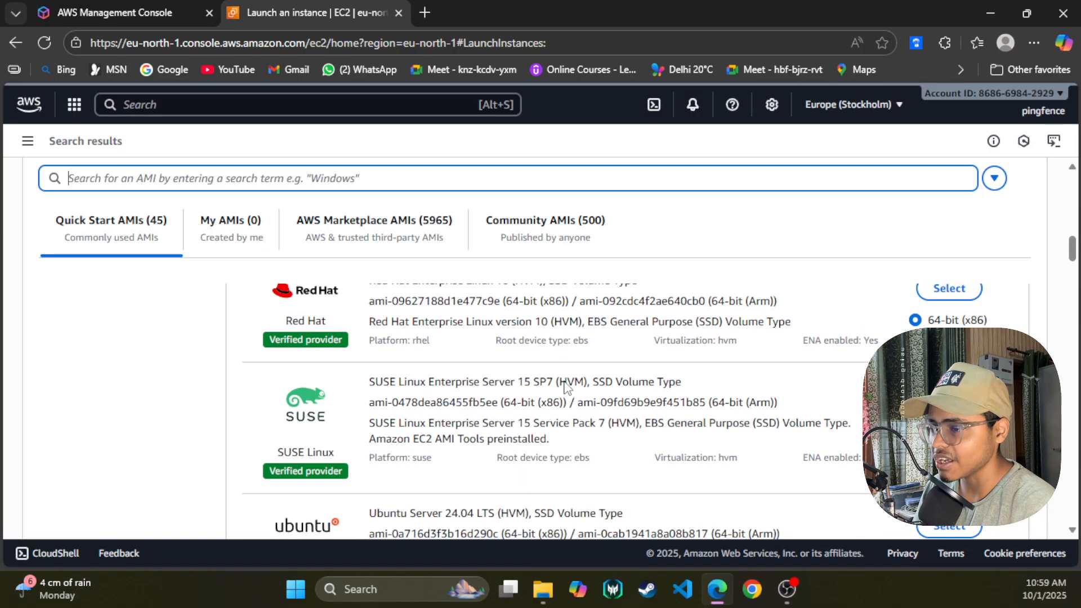
scroll(565, 381, down, 12)
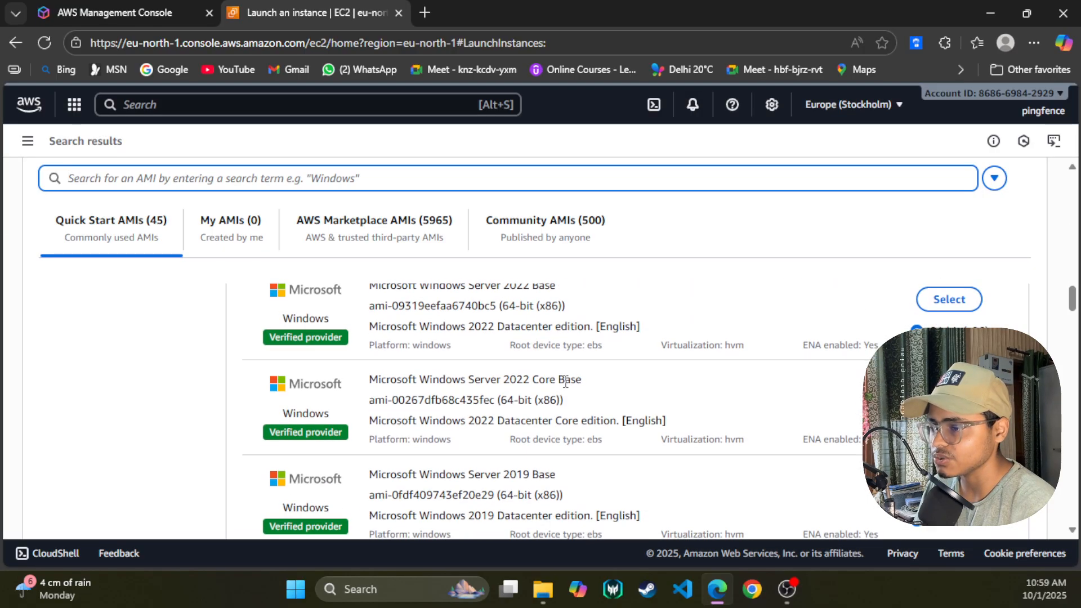
scroll(555, 394, up, 20)
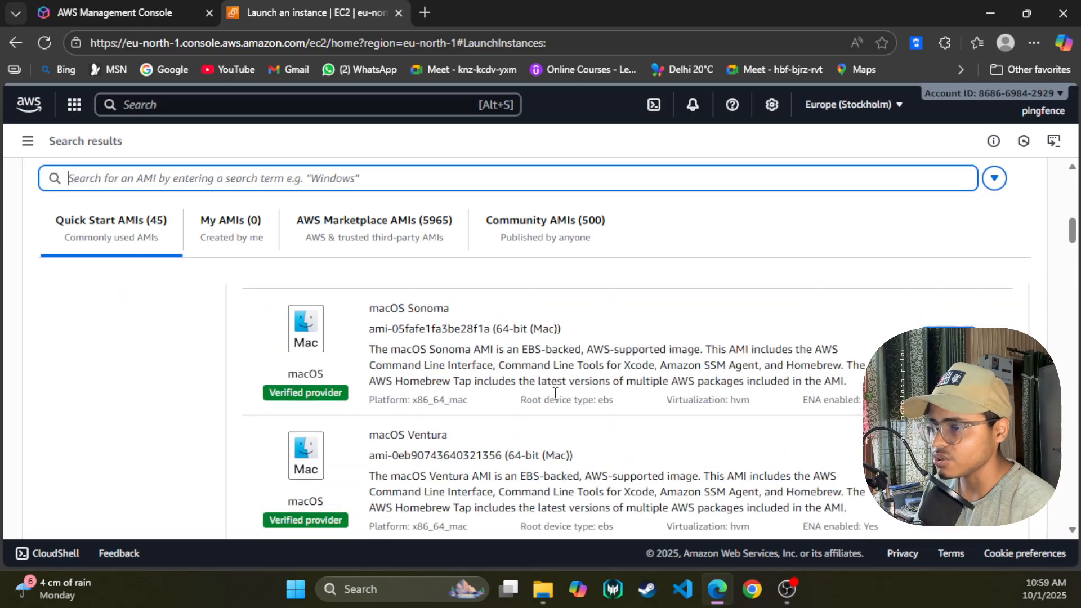
scroll(208, 401, up, 4)
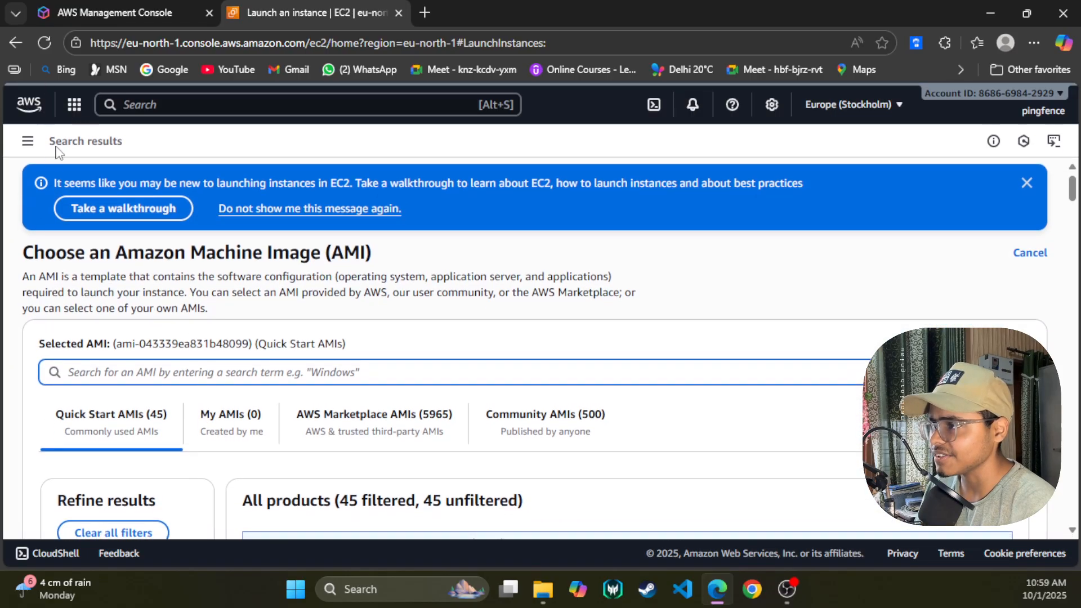
scroll(60, 153, down, 3)
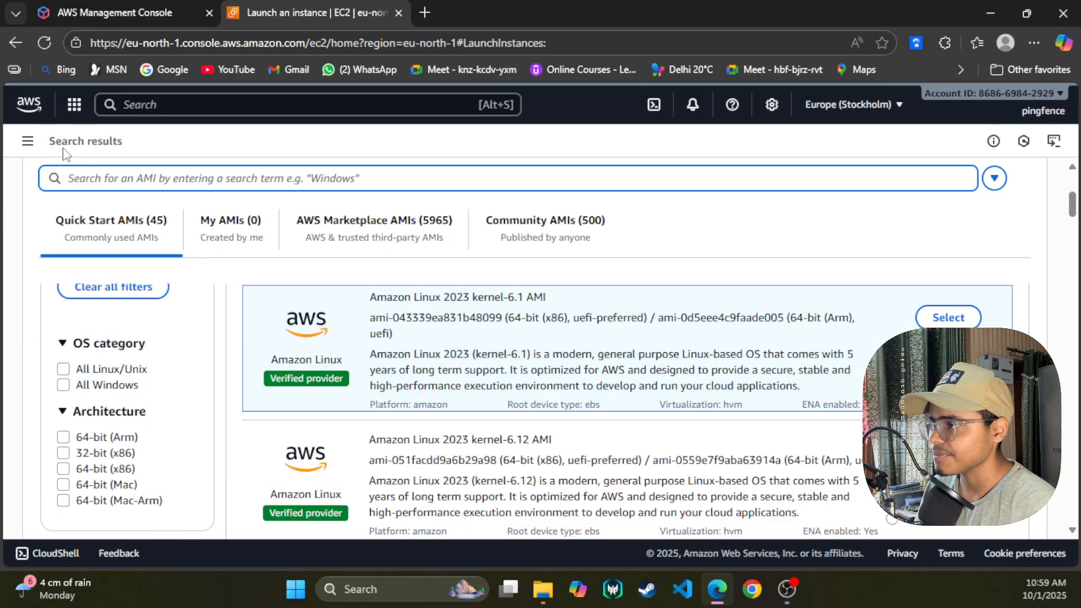
Go back to the EC2 overview and start launching a virtual server instance again.
click(17, 43)
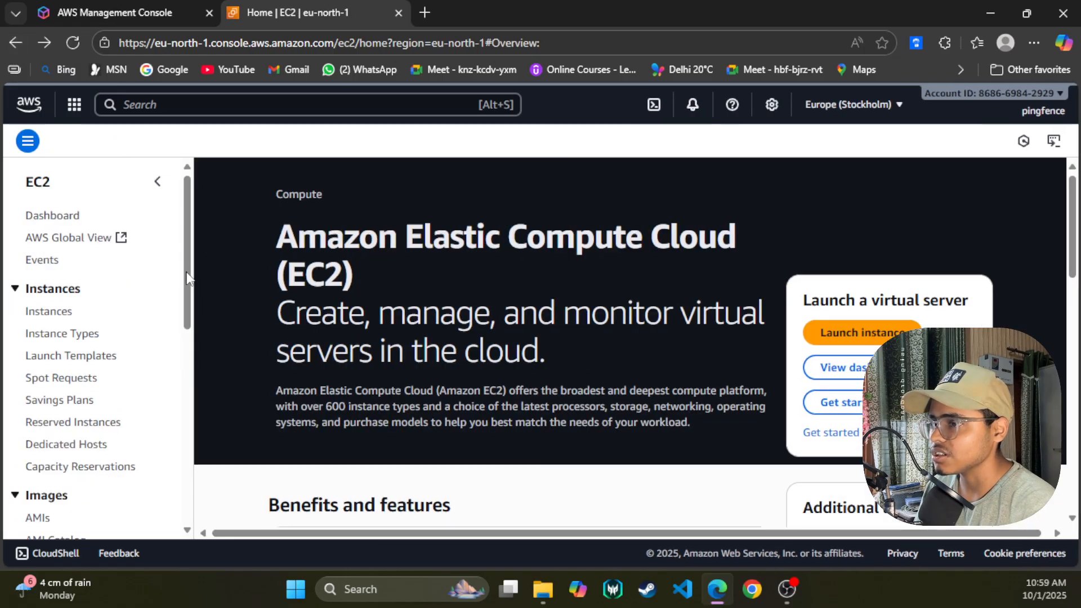
scroll(374, 317, down, 10)
scroll(382, 318, up, 7)
scroll(873, 250, up, 3)
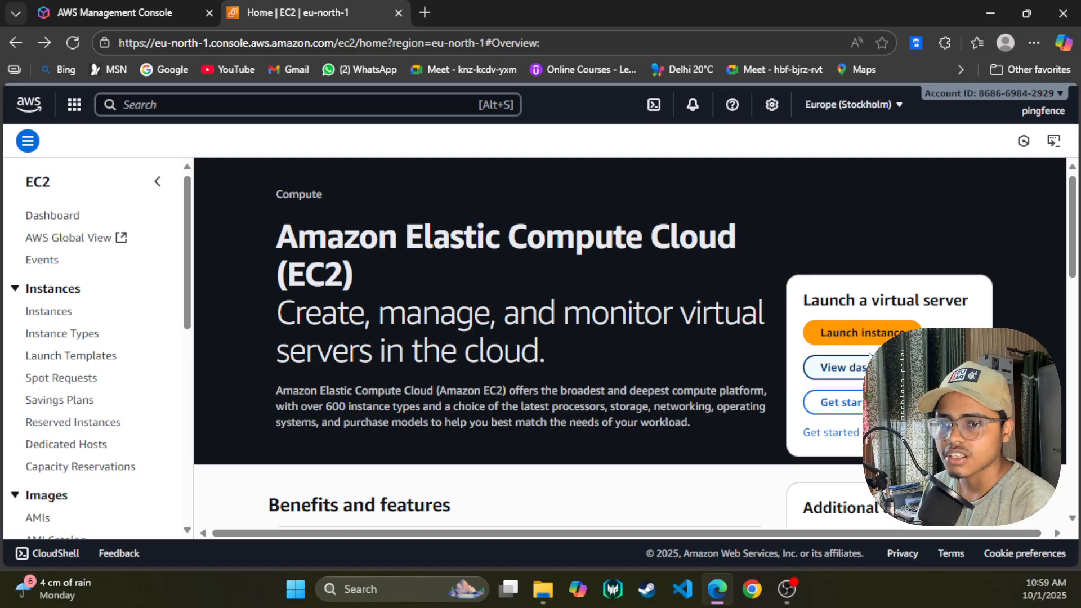
click(880, 337)
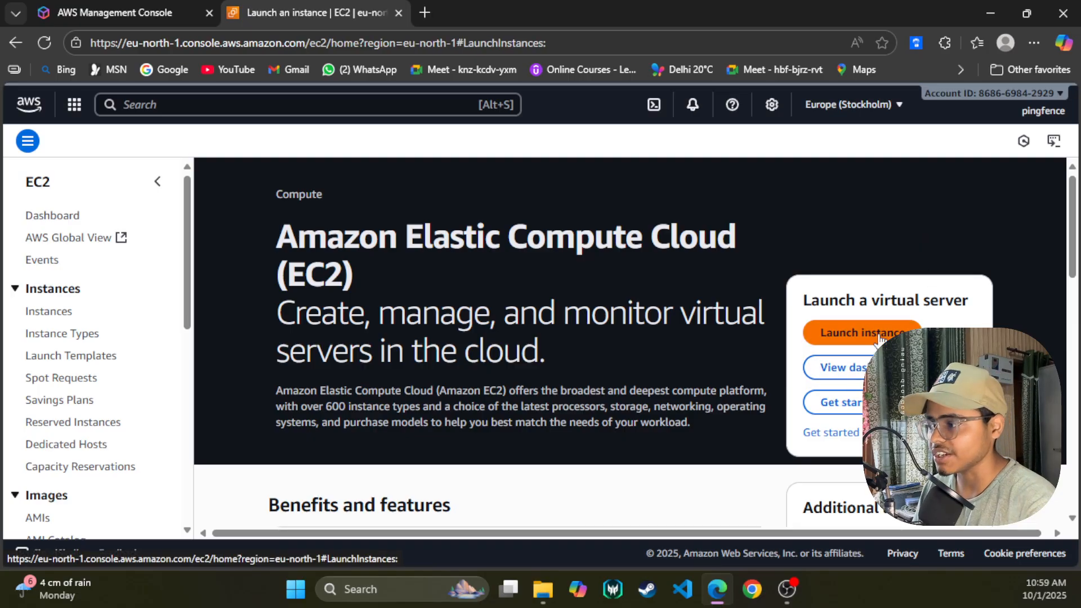
Enter mytestmachine as the instance name in the fresh launch form, reusing the saved entry.
scroll(317, 360, down, 2)
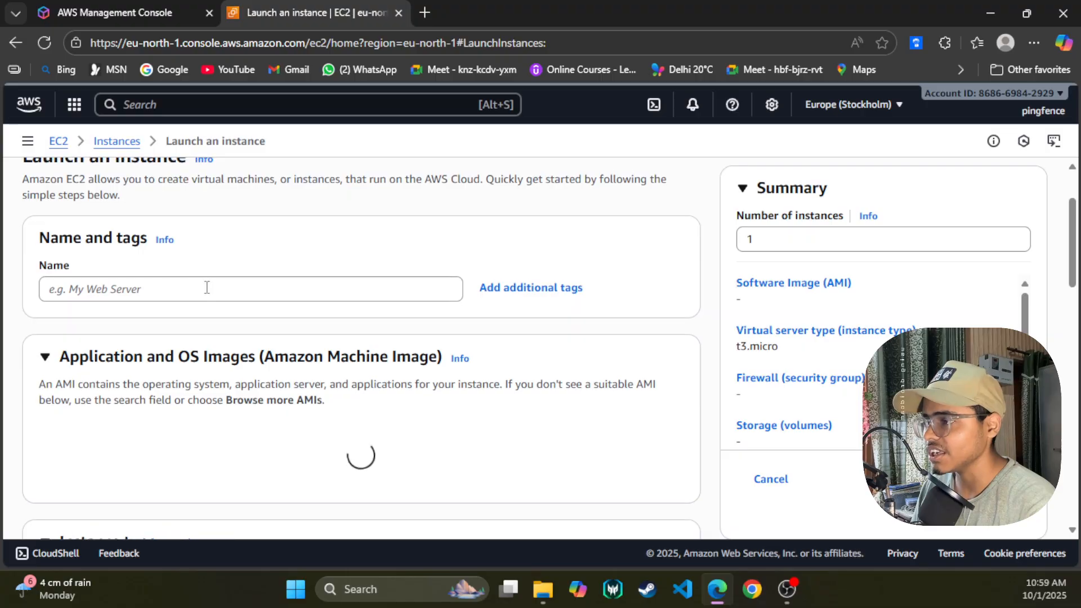
click(207, 288)
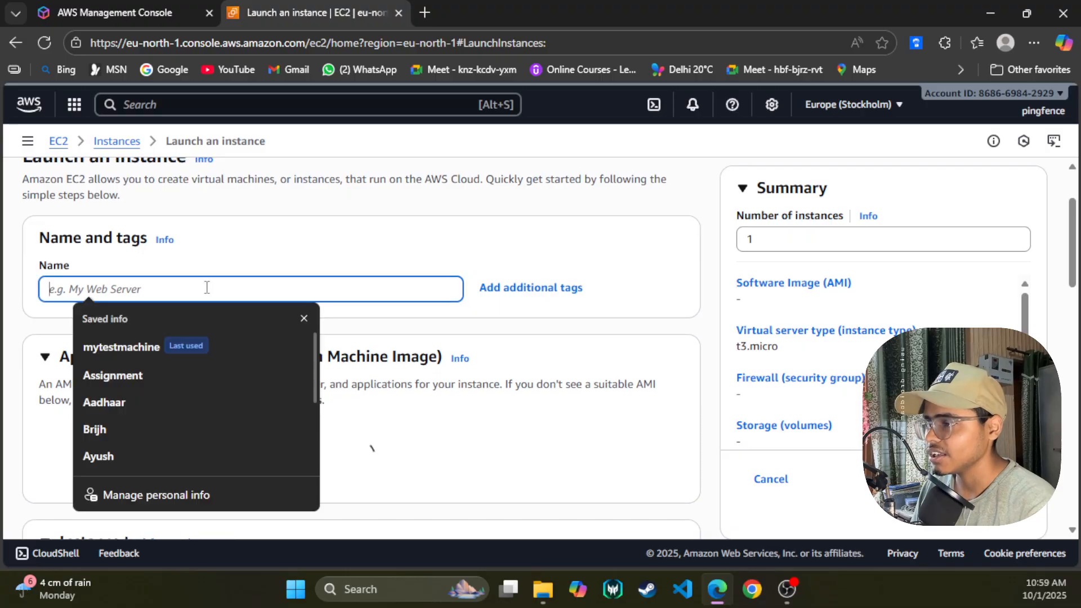
click(174, 345)
Choose Ubuntu as the quick-start operating system image for the instance.
scroll(285, 379, down, 3)
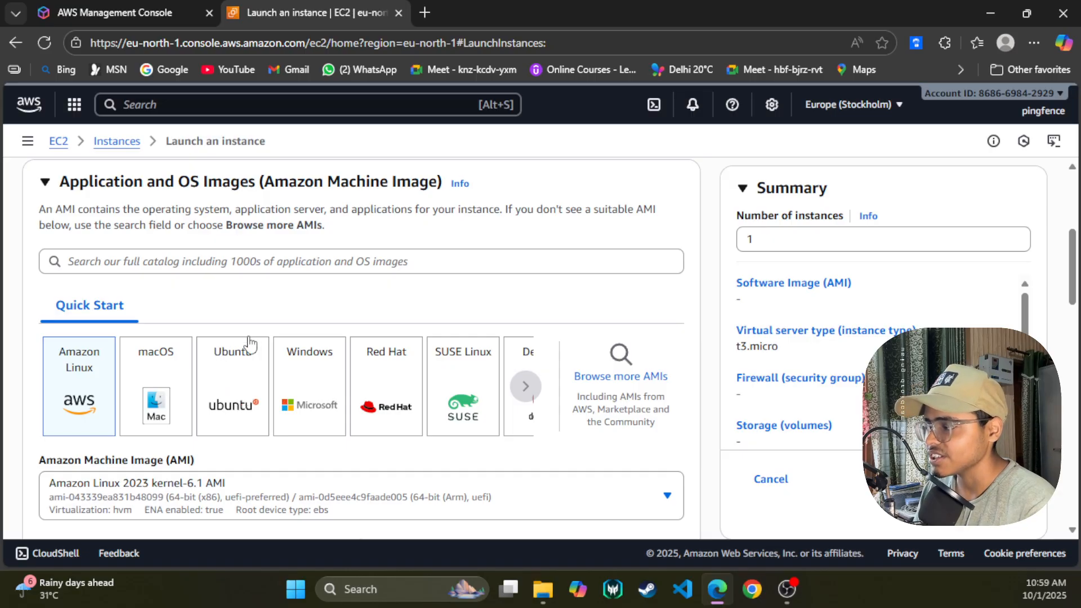
click(243, 391)
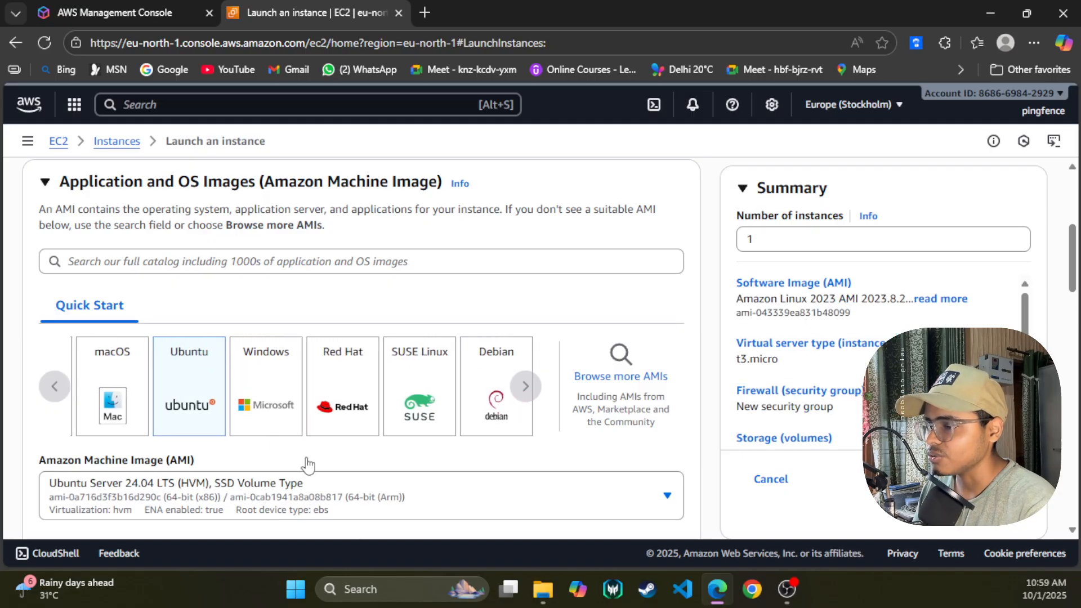
scroll(401, 419, down, 3)
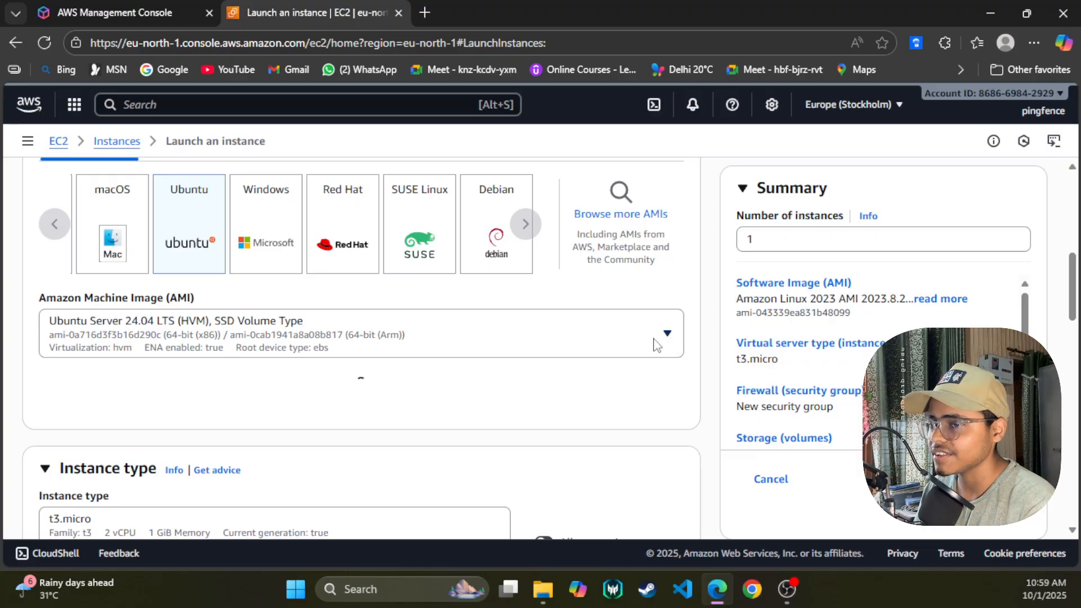
scroll(299, 436, down, 2)
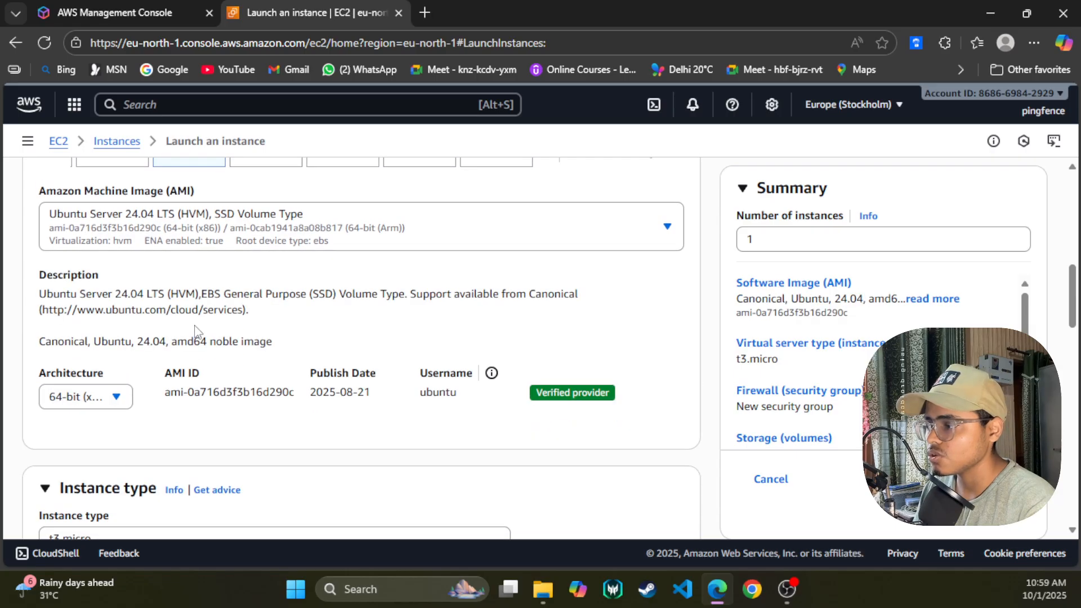
Try to reselect Ubuntu Server 24.04 LTS (HVM), SSD Volume Type among the Ubuntu images, and cancel the proposed settings changes.
click(553, 228)
scroll(407, 371, down, 1)
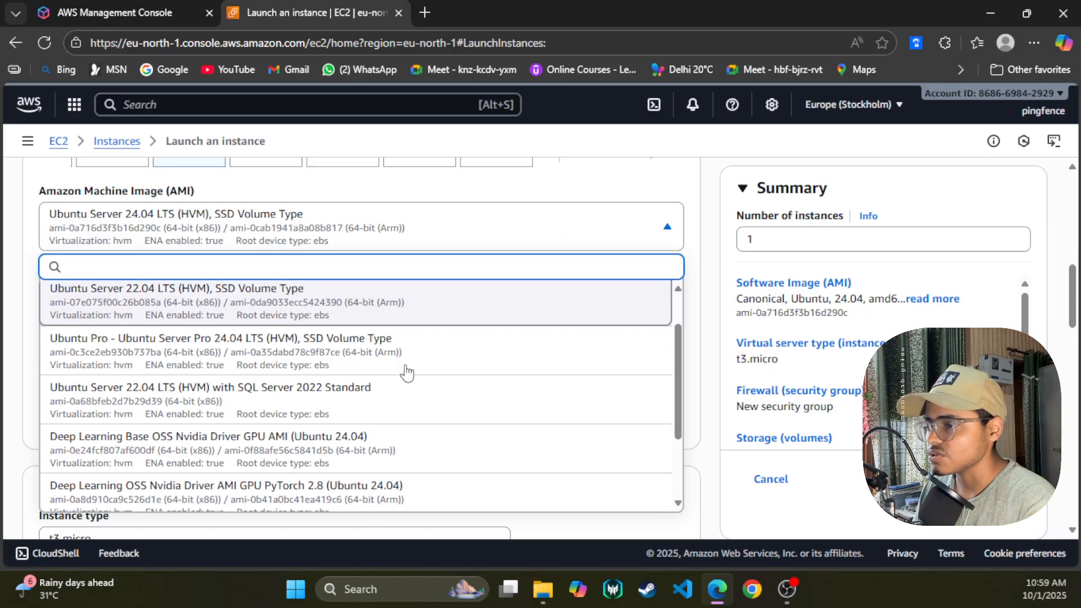
scroll(348, 385, down, 2)
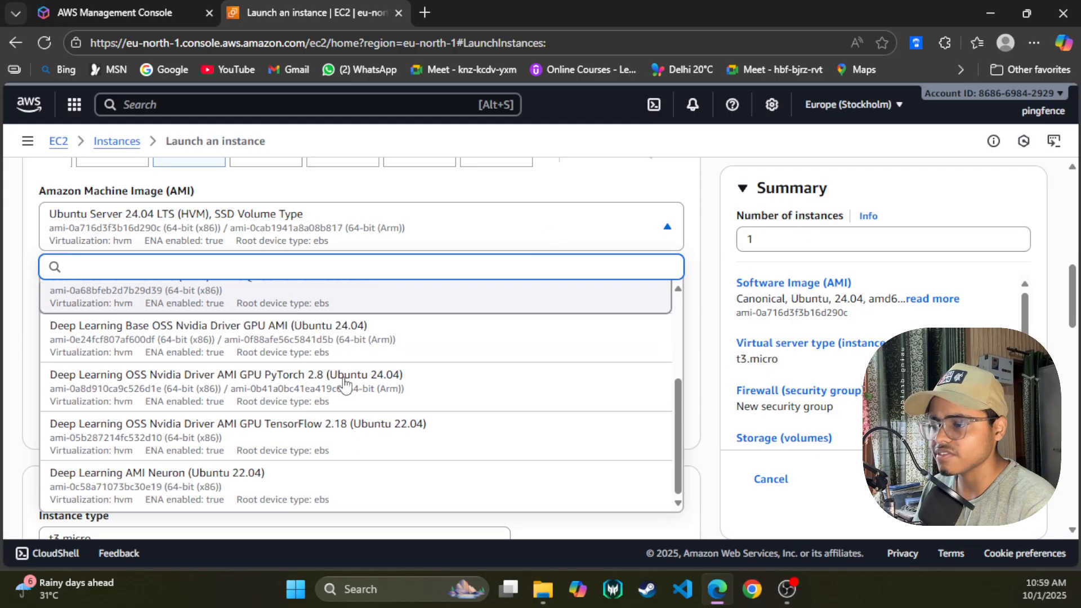
scroll(343, 382, up, 4)
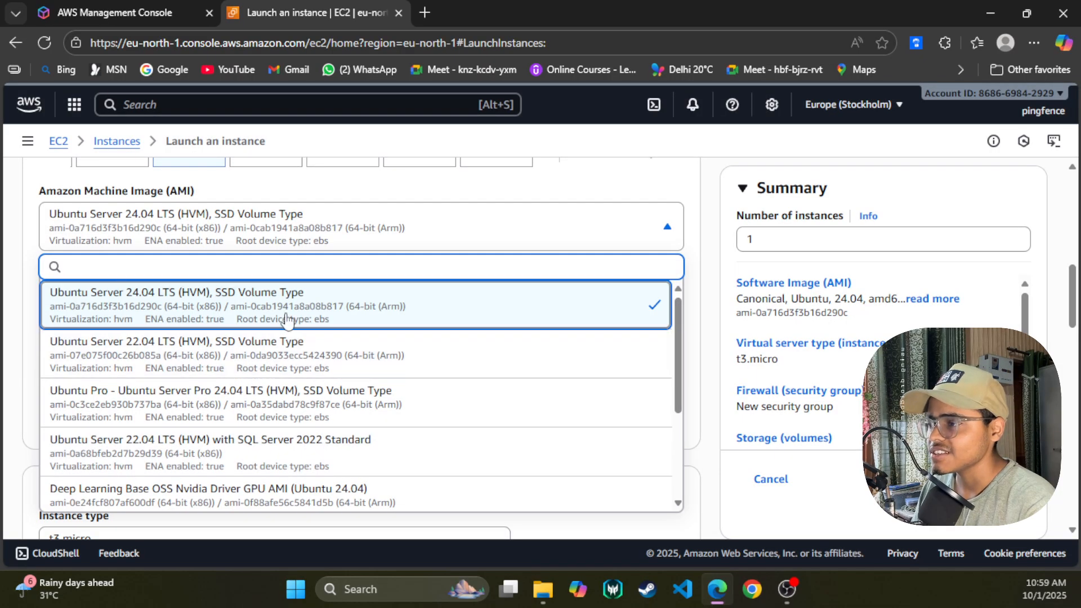
click(629, 302)
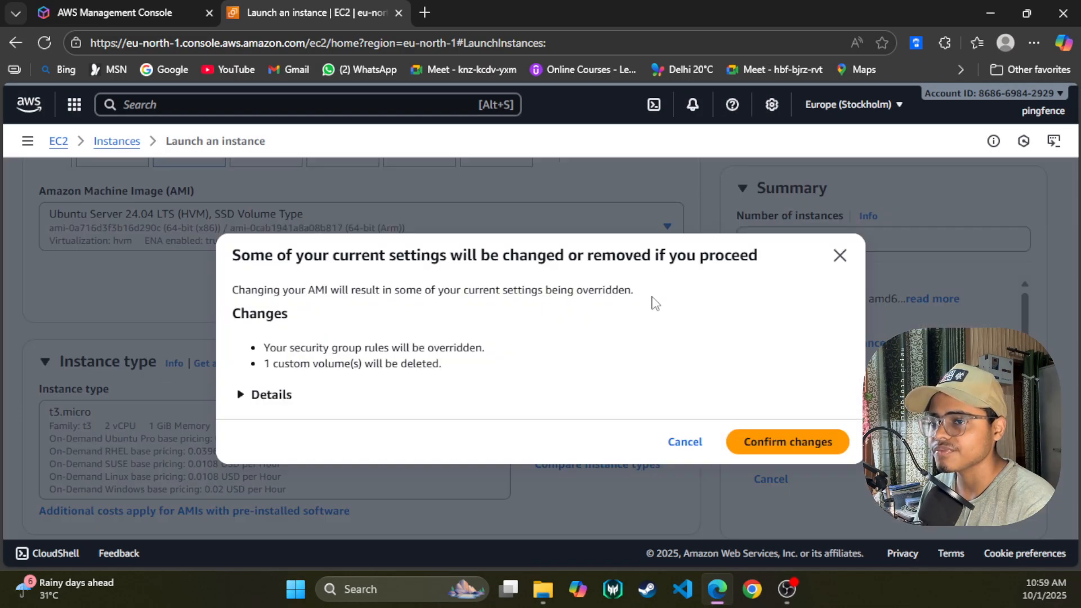
click(263, 401)
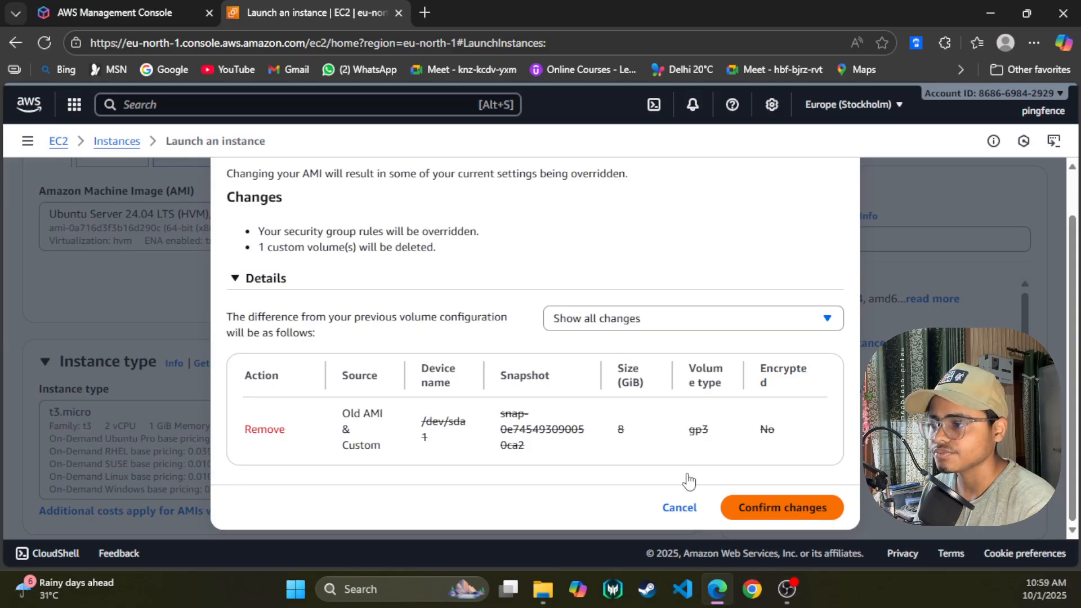
click(680, 508)
Review the description, architecture and other details of the selected Ubuntu machine image.
scroll(444, 415, up, 5)
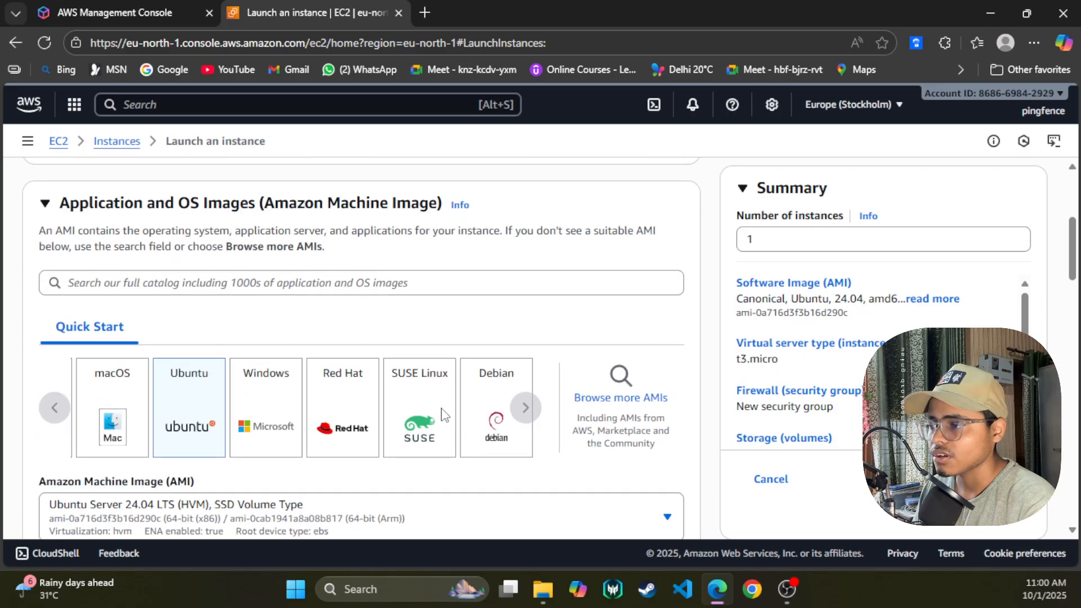
scroll(372, 416, down, 10)
scroll(152, 265, up, 5)
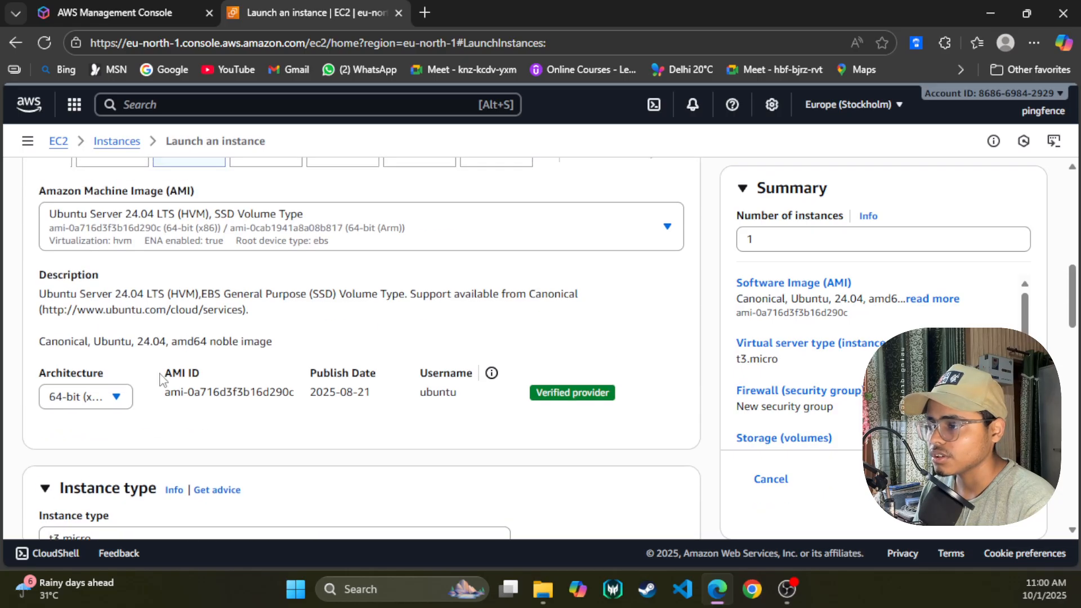
scroll(162, 380, up, 3)
scroll(401, 431, down, 3)
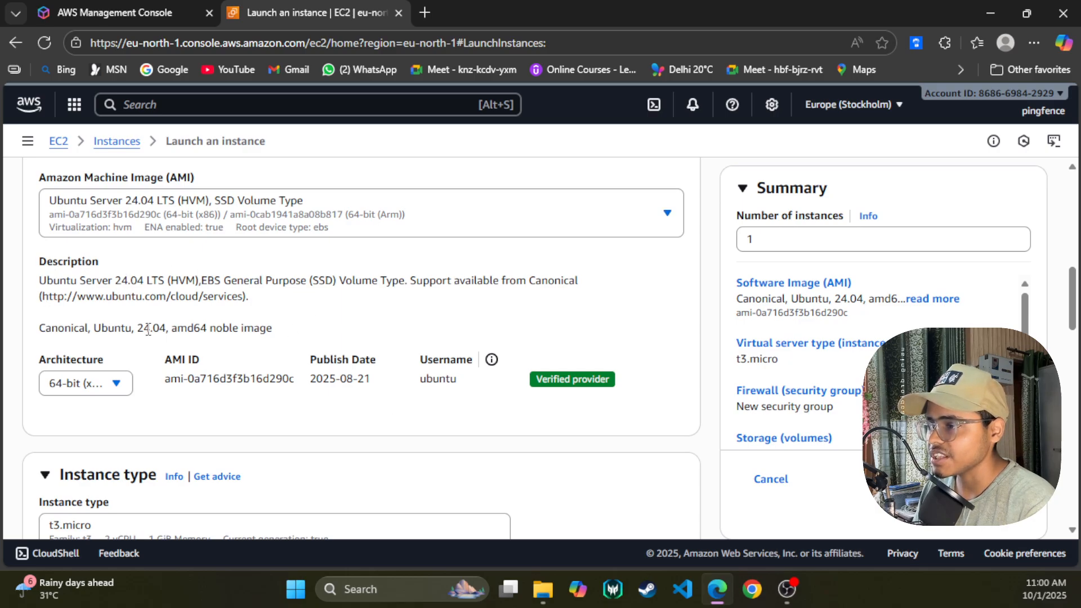
Change the Ubuntu image's architecture to 64-bit (Arm) and accept the resulting settings changes.
click(112, 381)
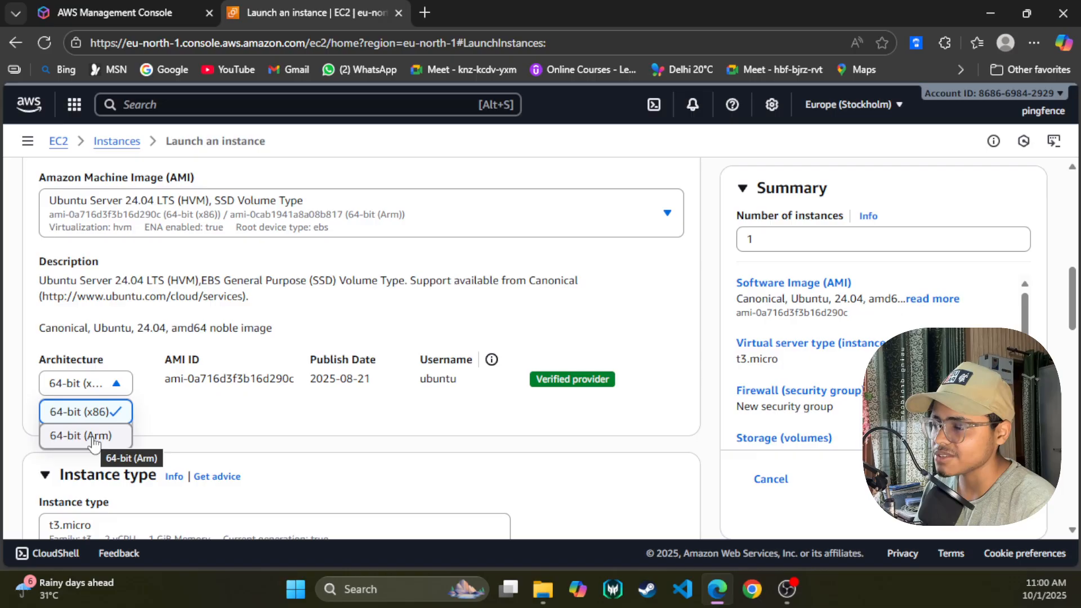
scroll(94, 442, up, 3)
scroll(94, 444, down, 4)
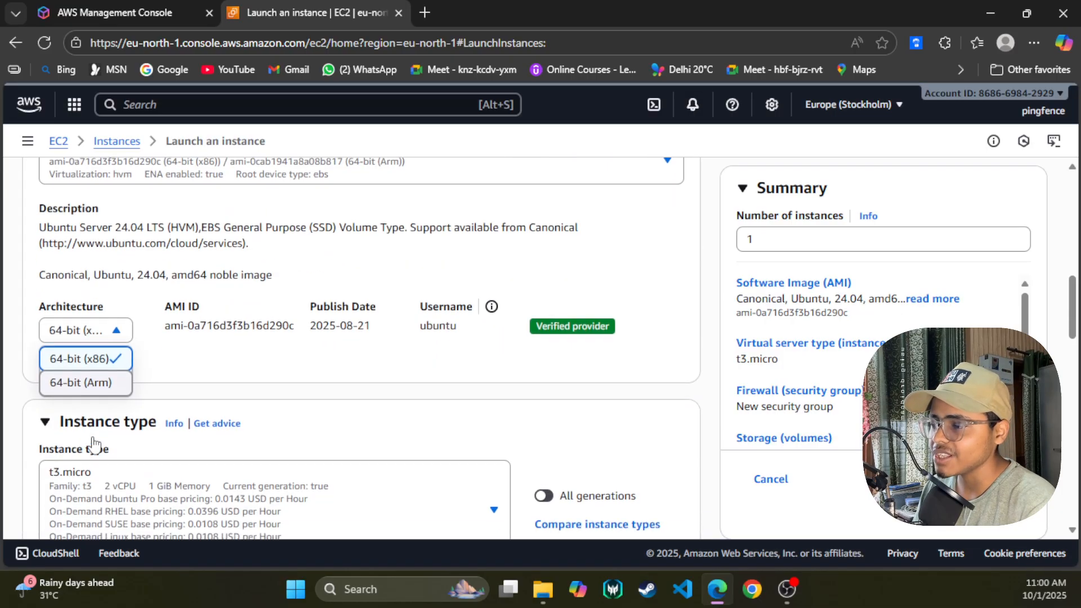
click(106, 384)
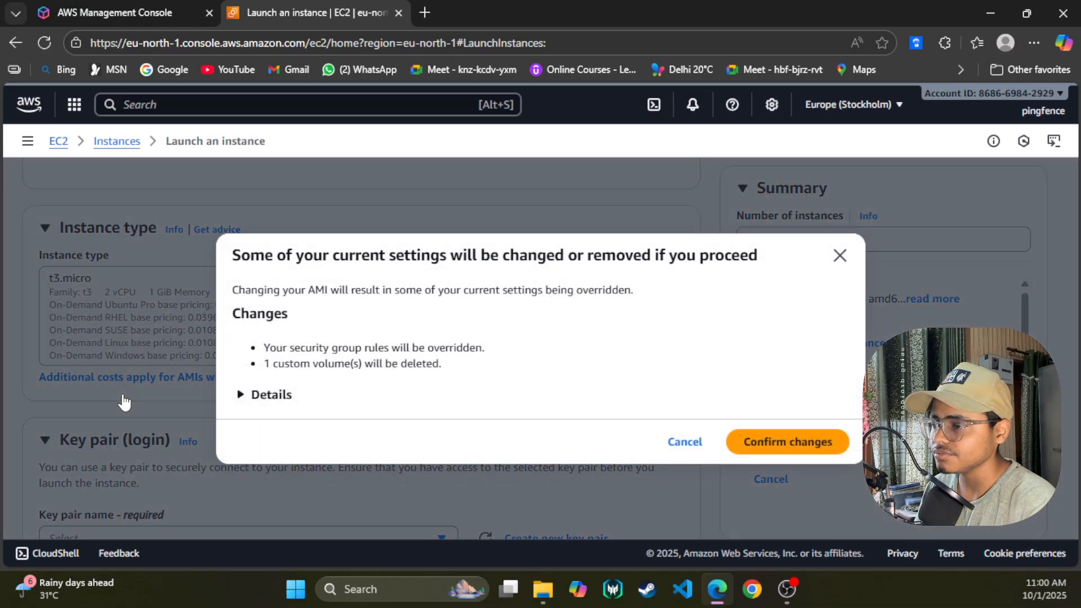
click(790, 443)
scroll(372, 329, down, 1)
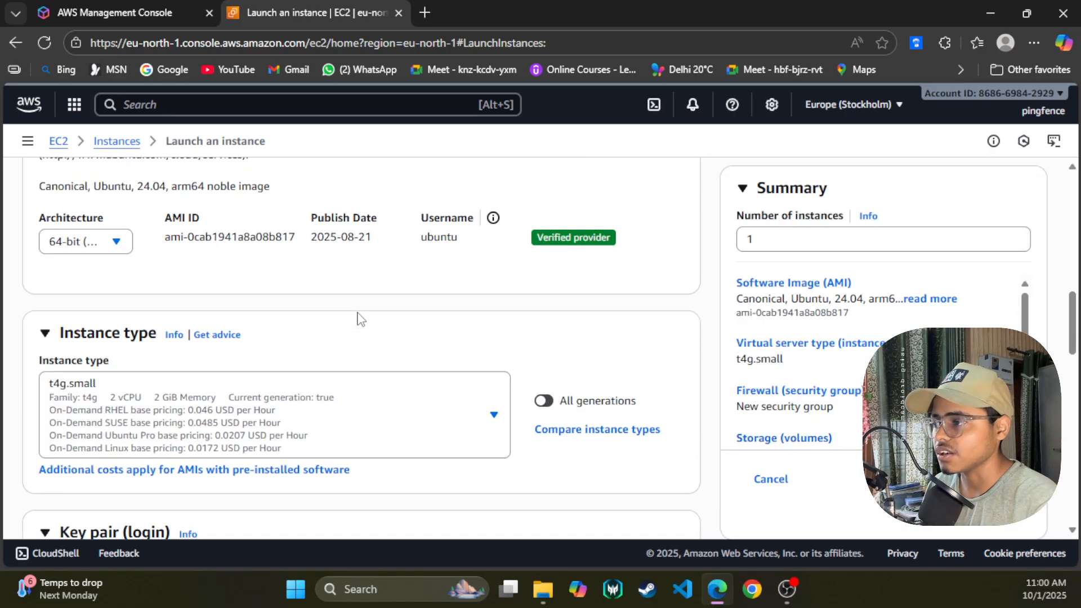
scroll(360, 319, up, 1)
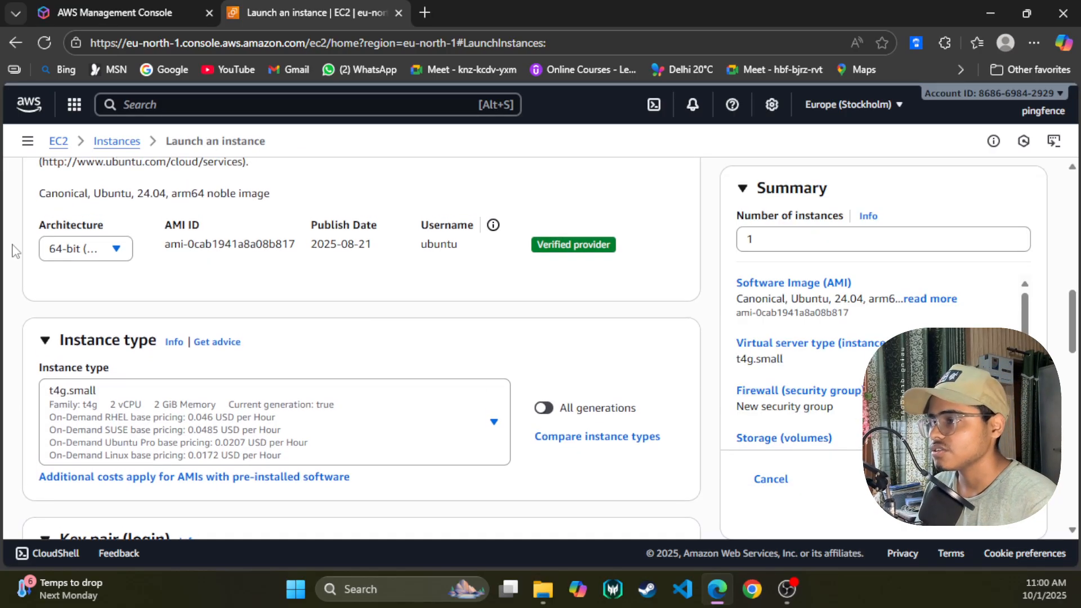
Review the architecture choices, the instance type's specifications and hourly pricing, and the key pair login section.
click(117, 251)
scroll(401, 295, down, 1)
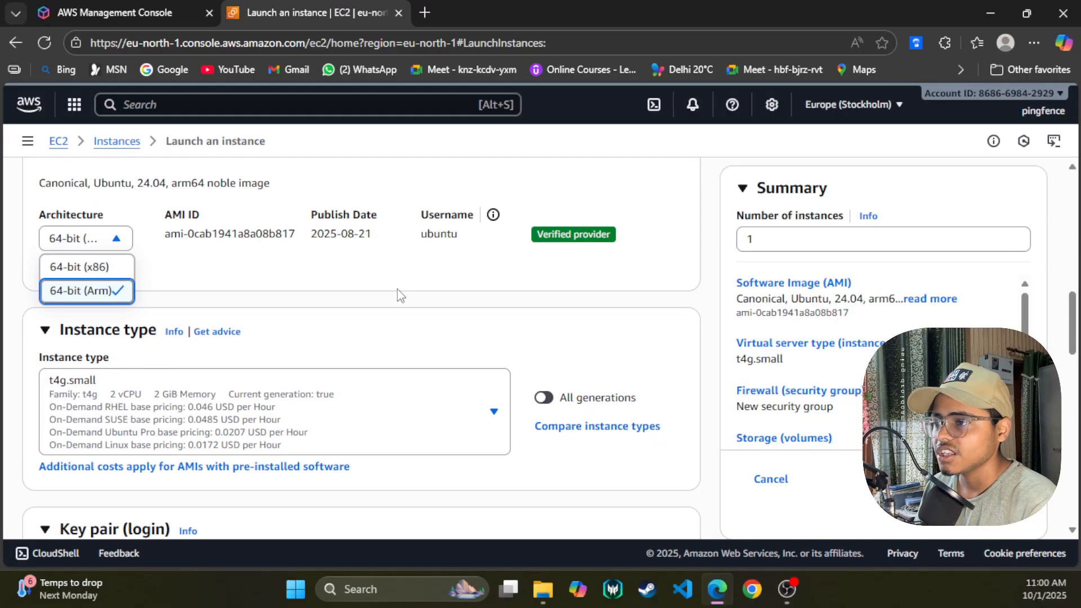
scroll(138, 359, down, 1)
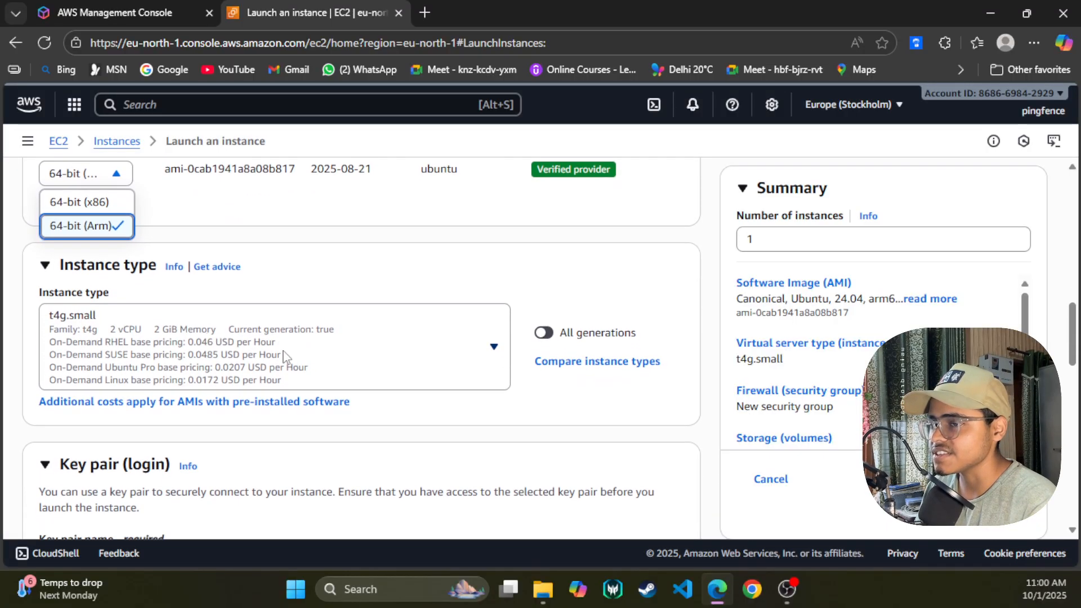
scroll(296, 362, down, 1)
scroll(297, 362, down, 1)
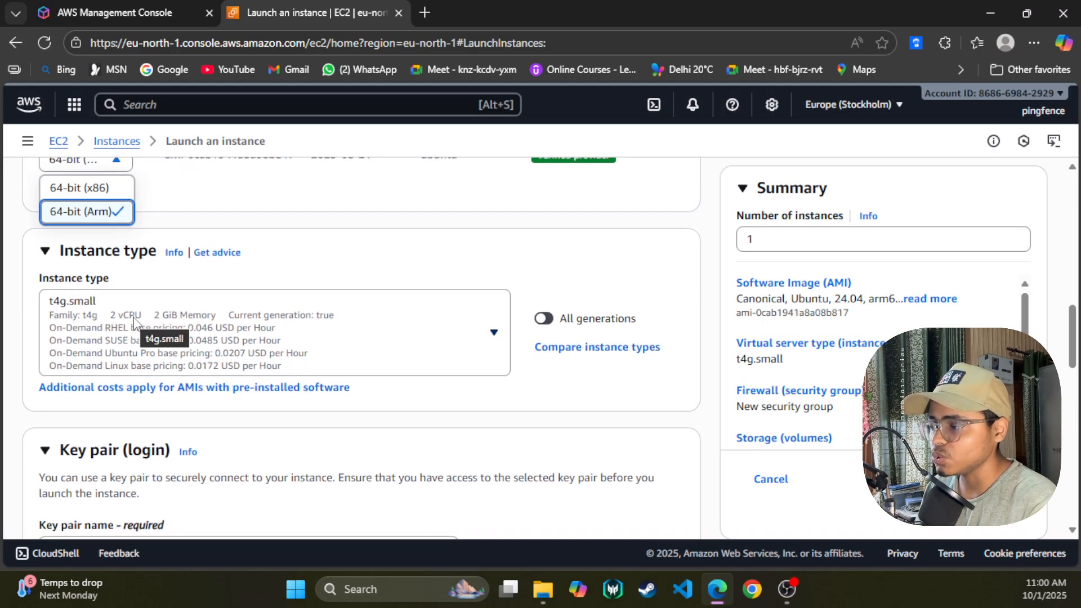
scroll(269, 333, down, 1)
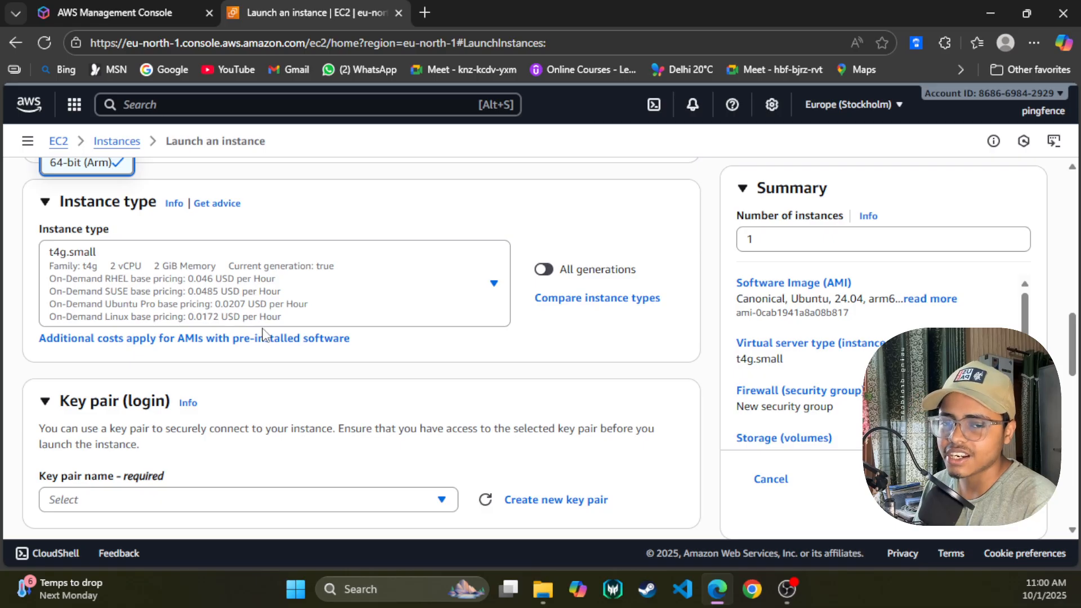
scroll(263, 333, down, 1)
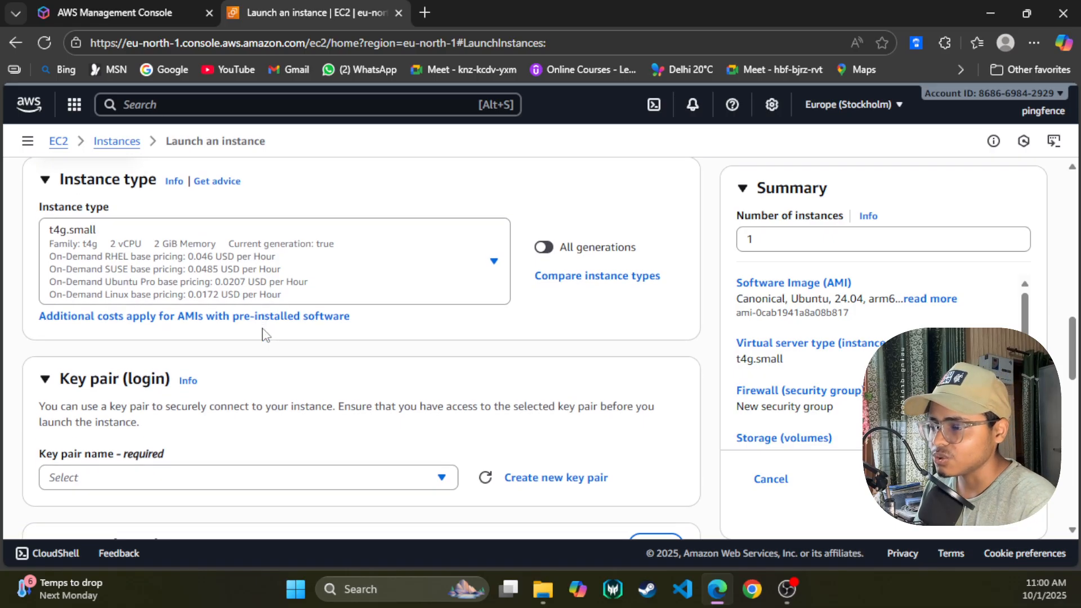
scroll(262, 334, down, 2)
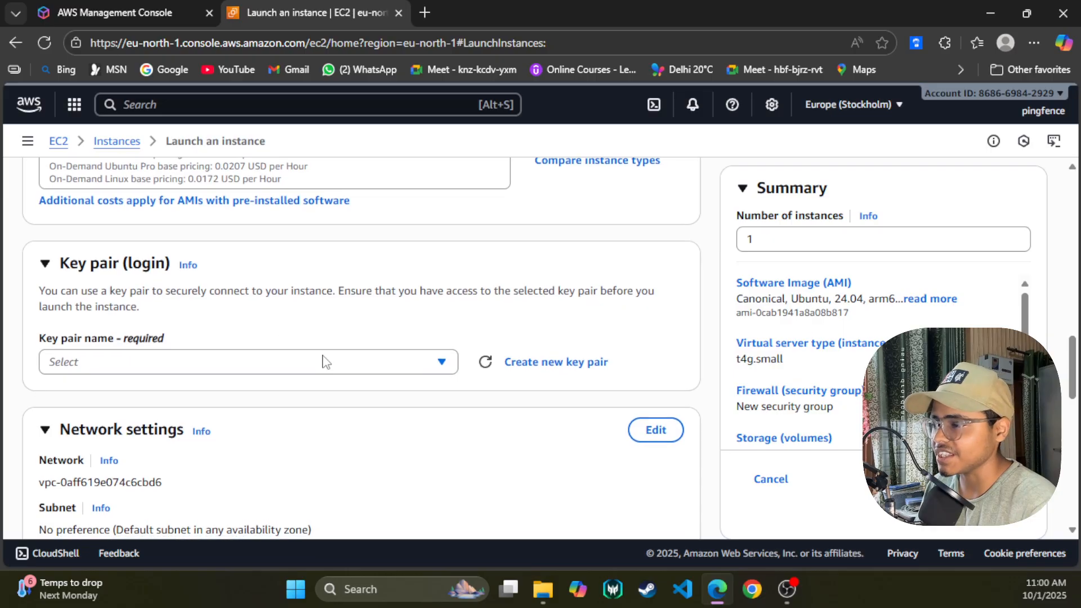
Allow both HTTPS and HTTP traffic from the internet in the new security group's rules.
scroll(533, 316, down, 5)
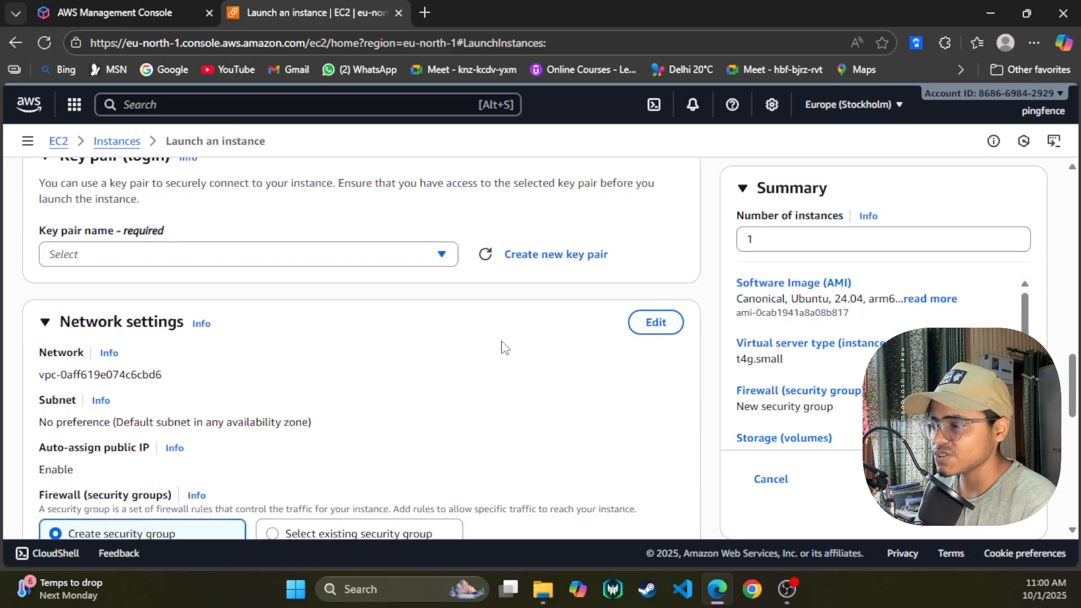
scroll(497, 352, down, 2)
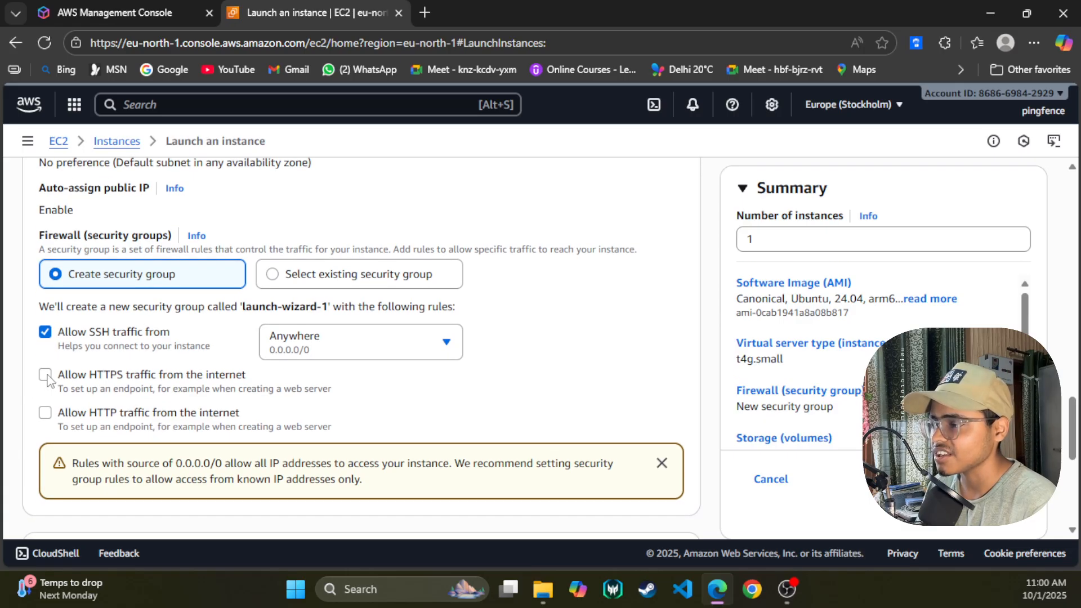
click(44, 414)
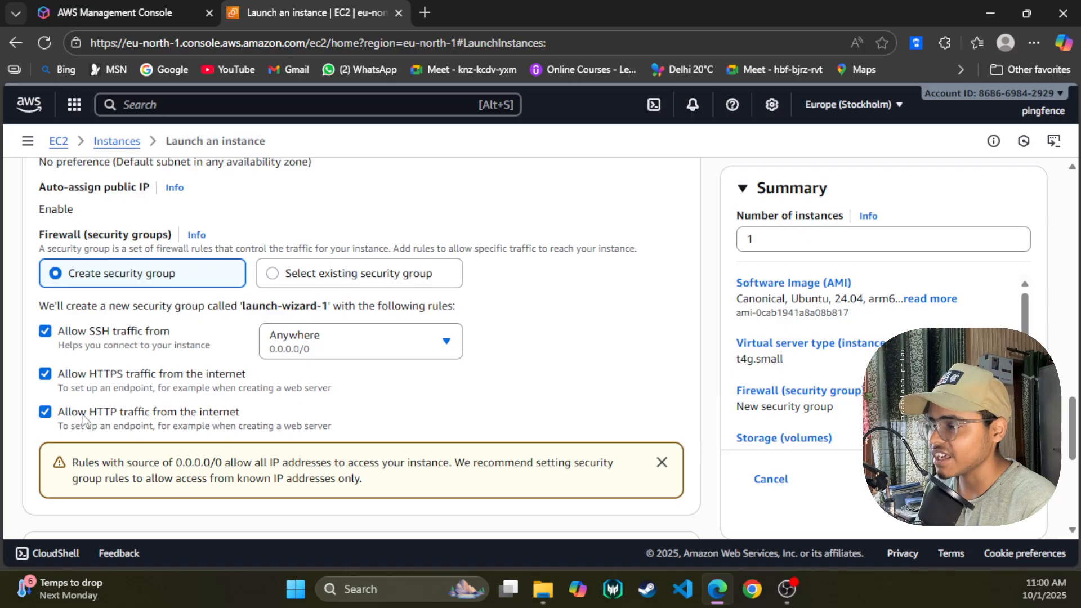
Review the network settings, firewall rules and storage configuration of the new instance.
scroll(486, 338, up, 1)
scroll(486, 338, up, 2)
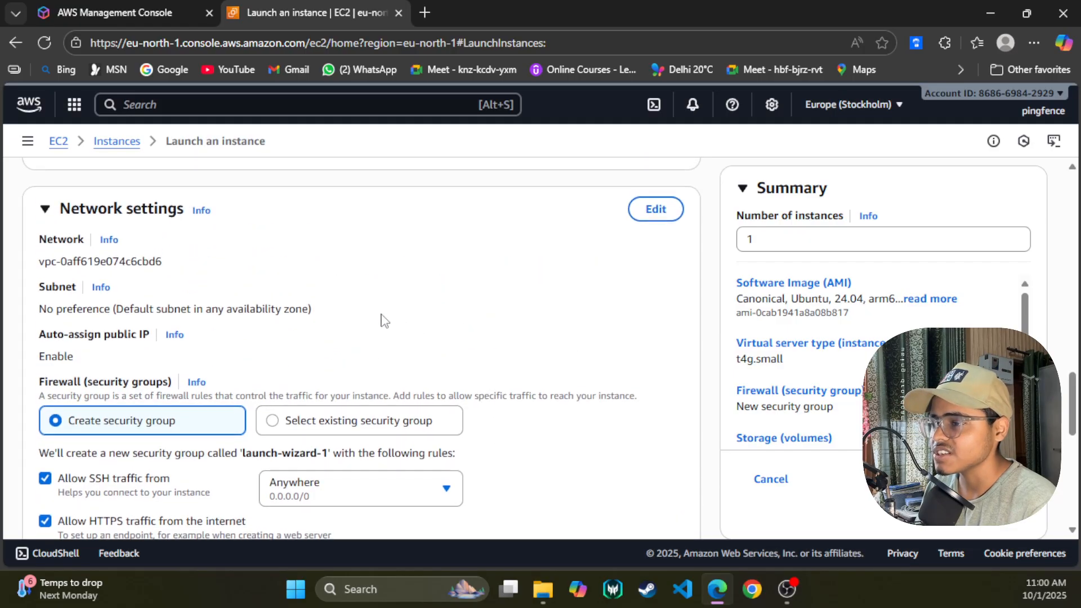
scroll(360, 428, down, 1)
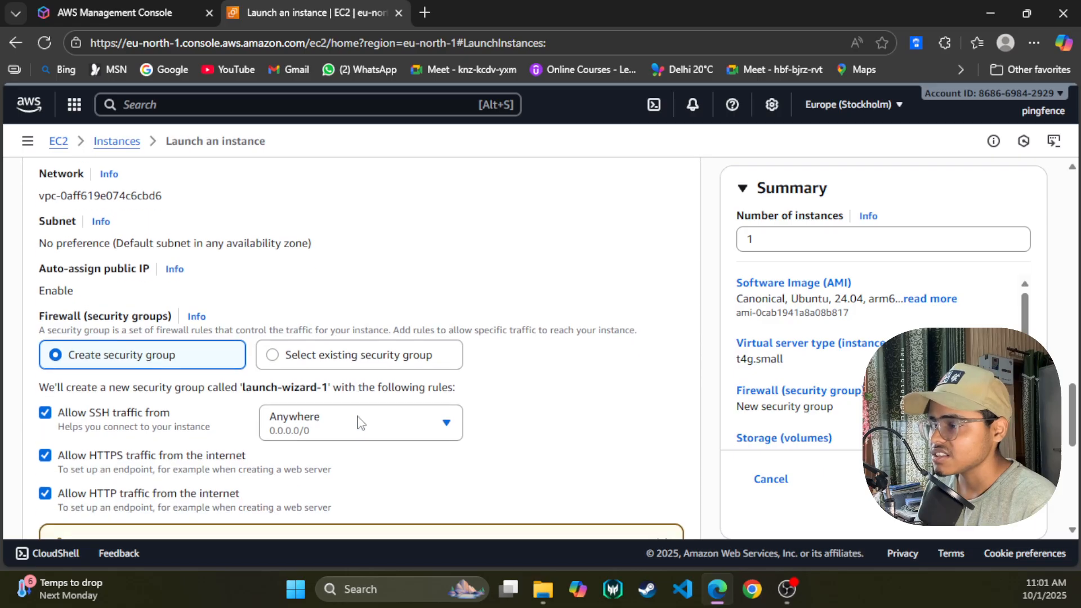
scroll(359, 422, up, 3)
scroll(358, 420, down, 5)
scroll(357, 403, down, 4)
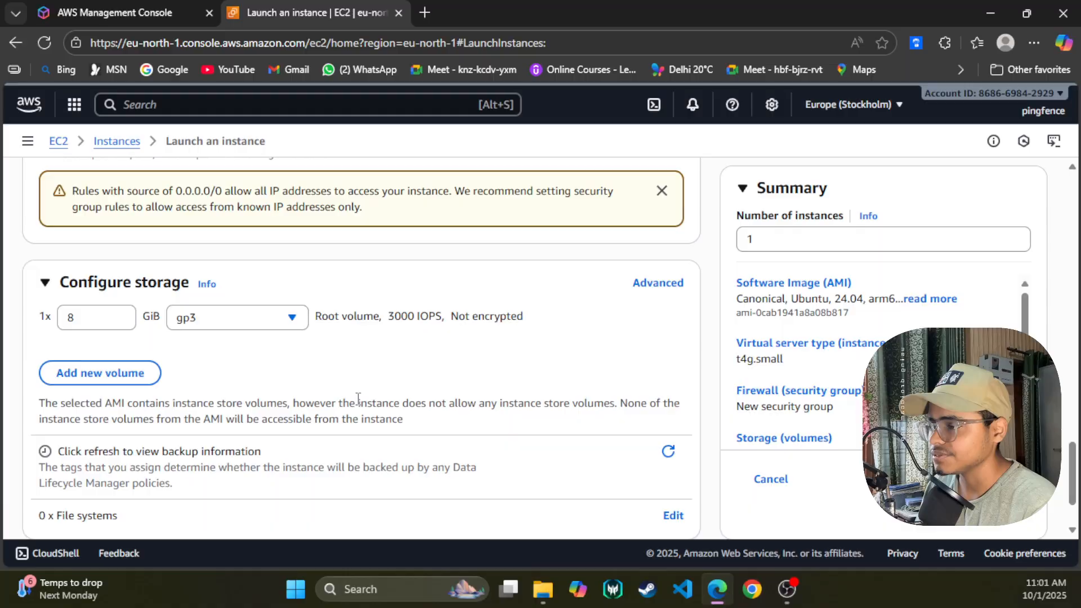
scroll(358, 399, down, 2)
scroll(358, 403, up, 15)
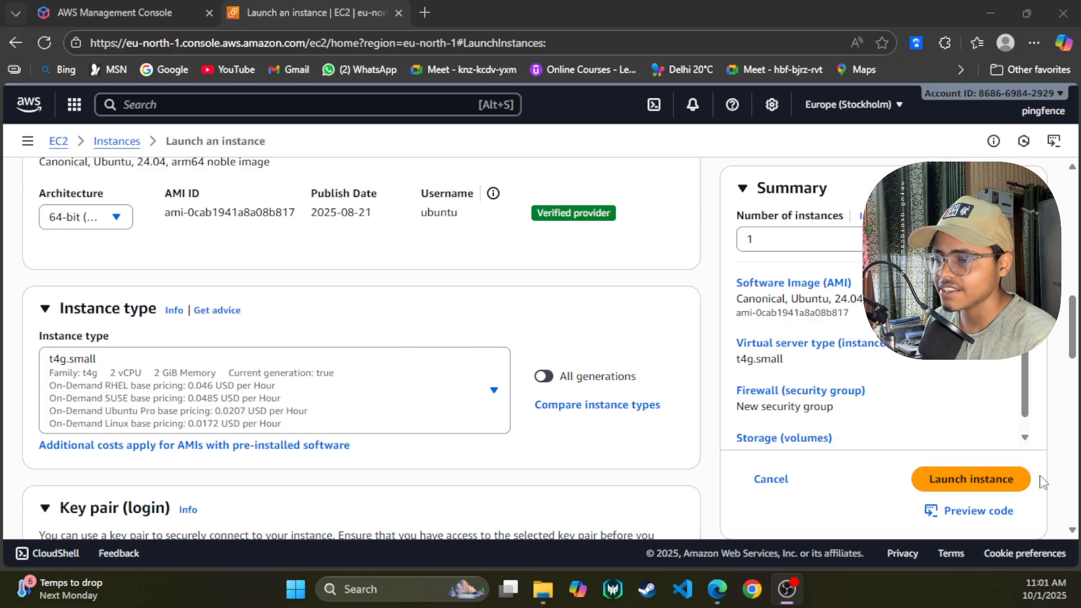
Start launching the instance, enter Aadhaar as the new key pair's name and review the RSA and .pem options.
click(959, 482)
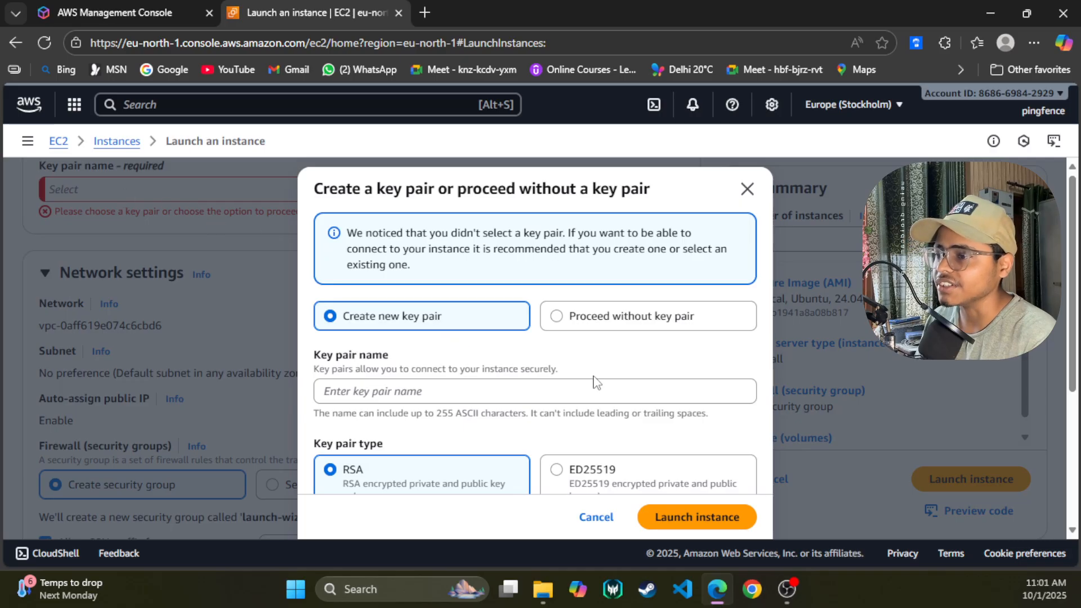
scroll(596, 382, down, 1)
click(381, 340)
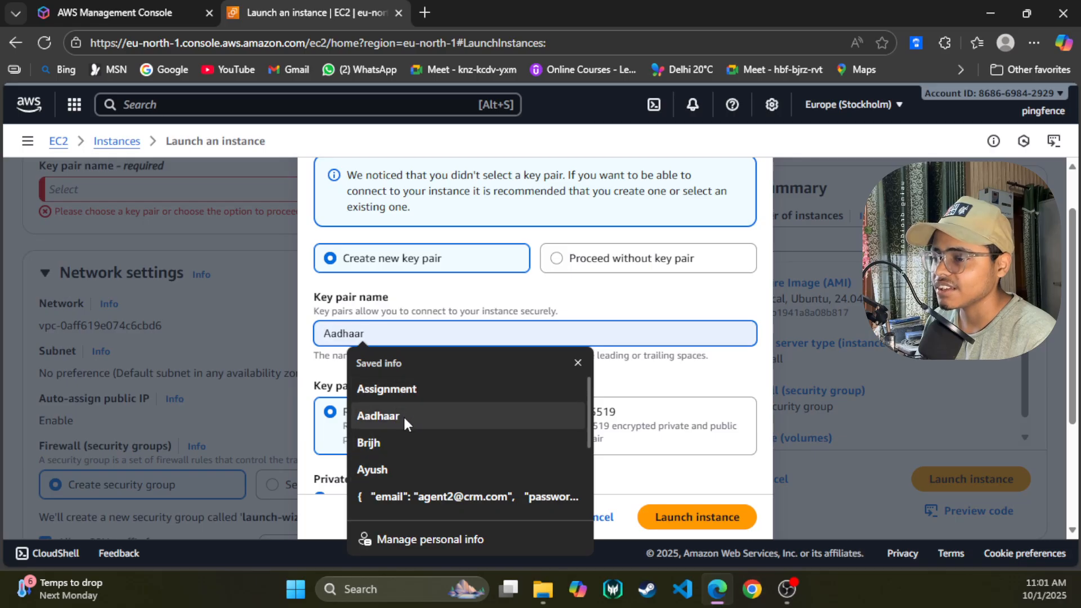
click(378, 415)
scroll(473, 479, down, 2)
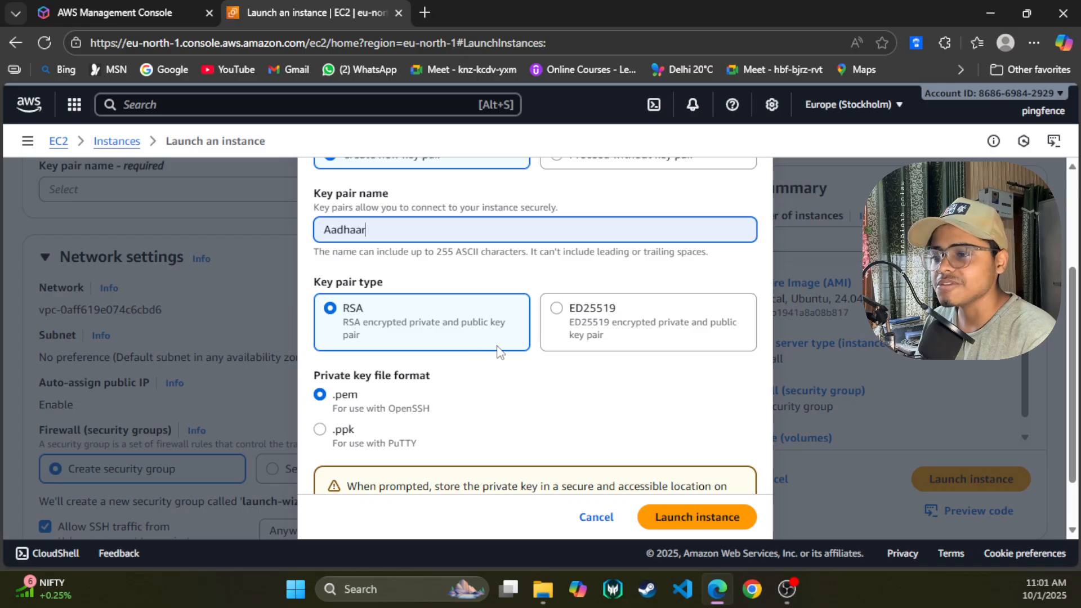
scroll(436, 341, down, 1)
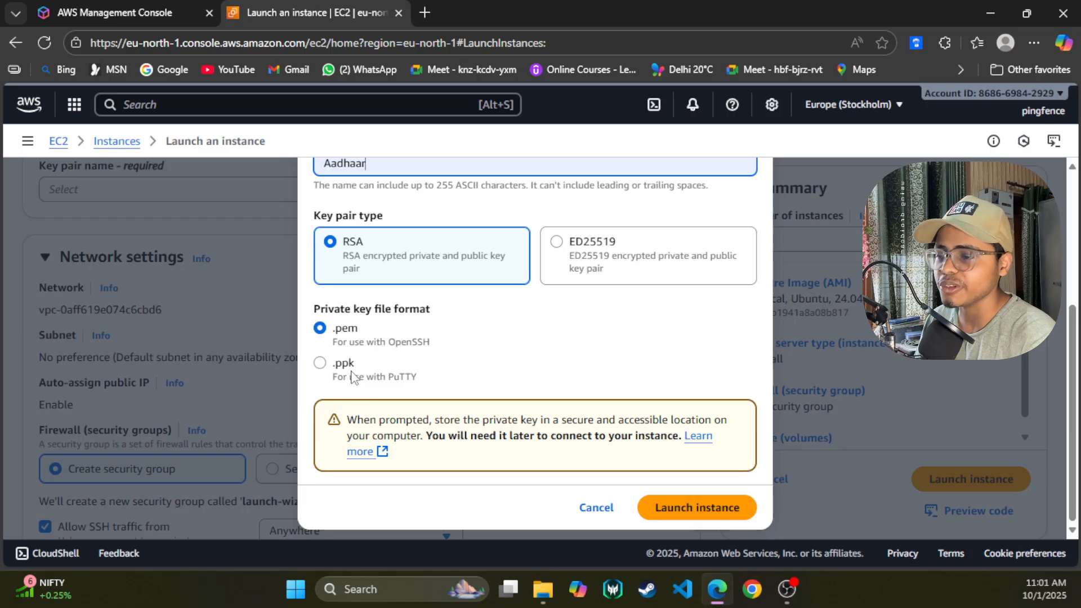
scroll(536, 388, up, 4)
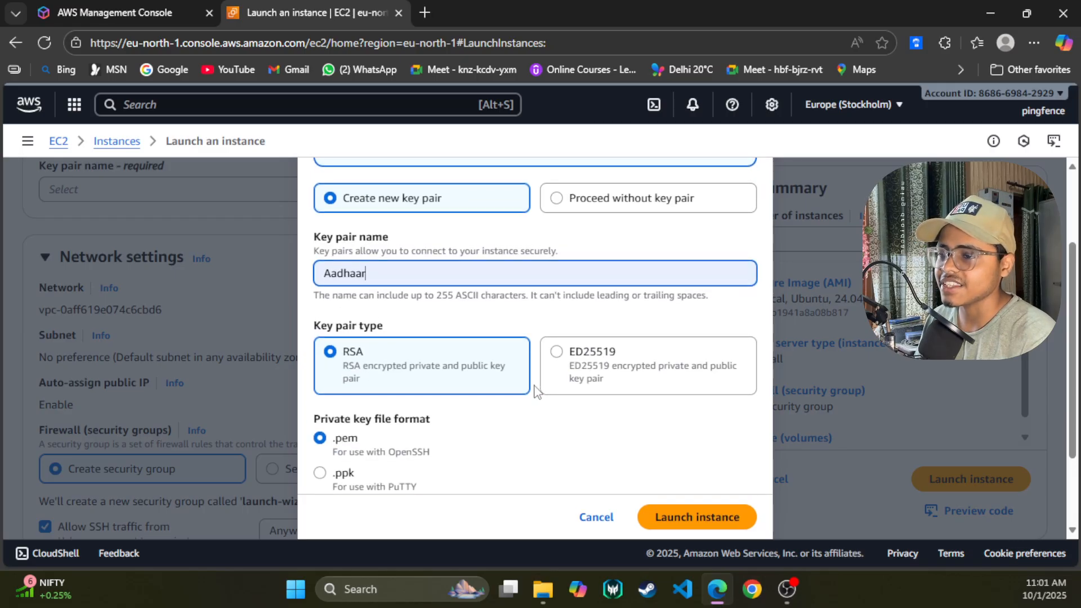
scroll(512, 366, down, 1)
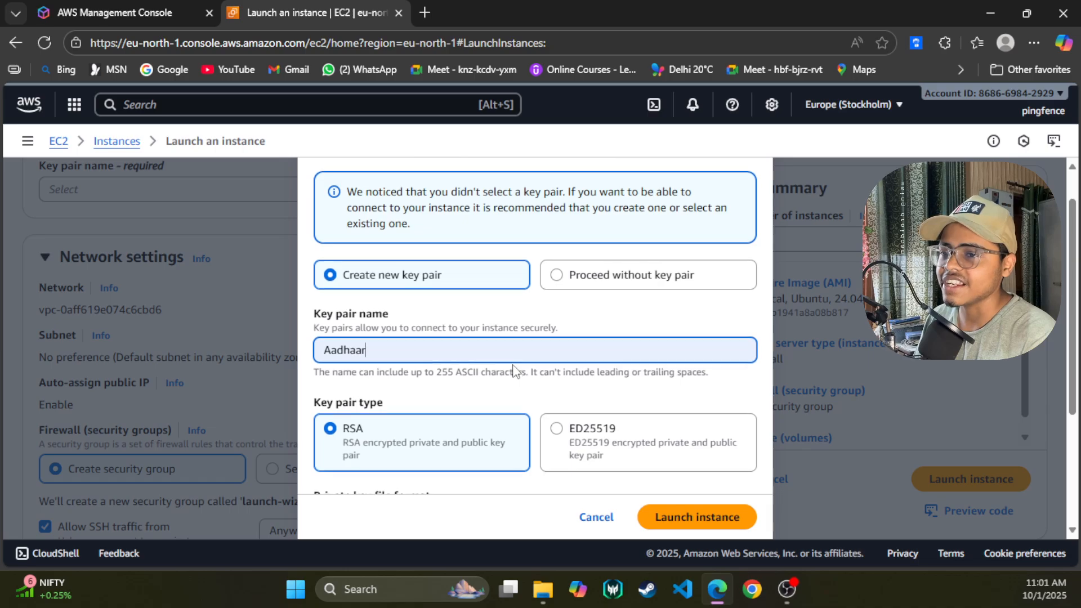
Choose to proceed without a key pair and launch the instance.
click(591, 281)
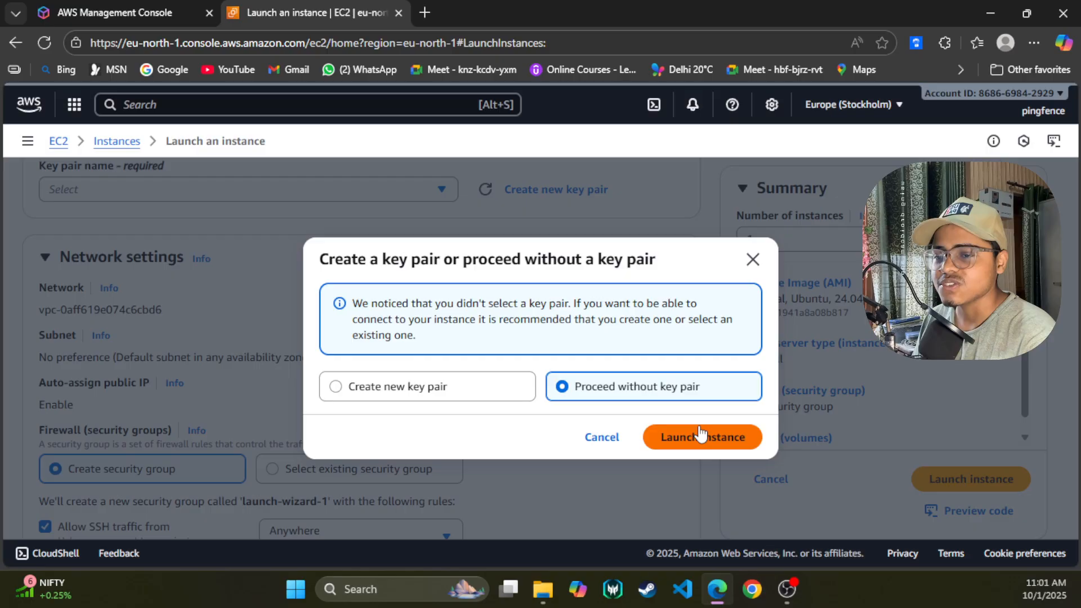
click(701, 435)
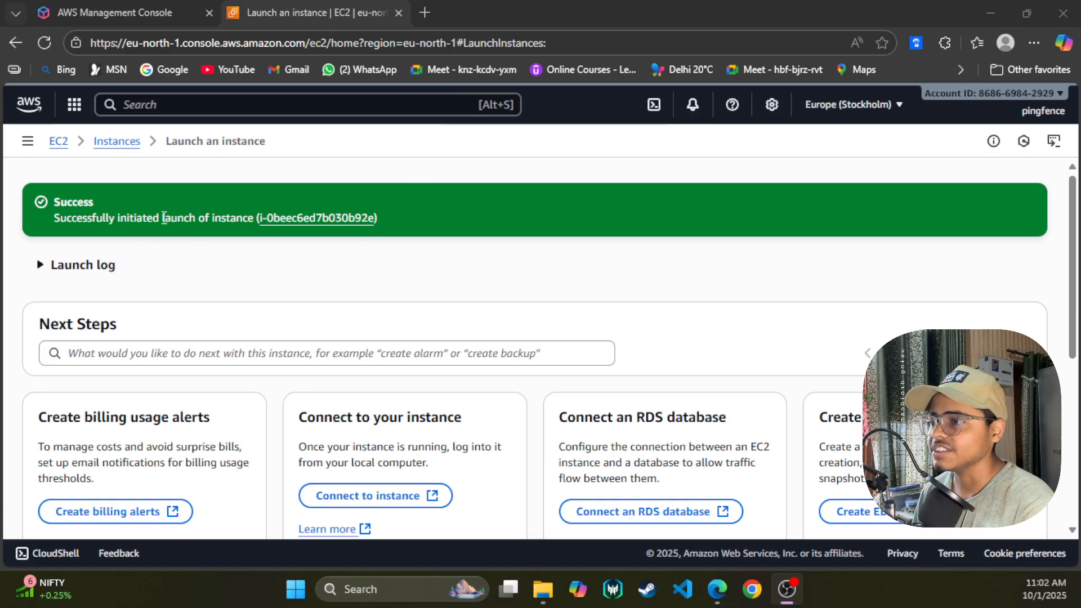
scroll(366, 304, down, 7)
scroll(361, 307, up, 7)
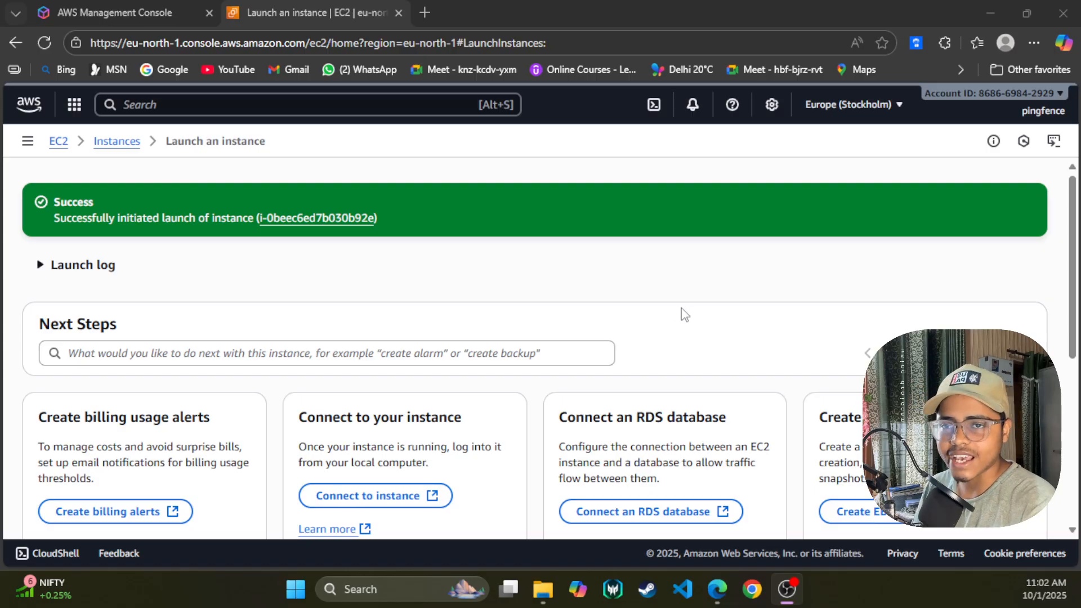
Check the service health and resources on the EC2 dashboard, and open the list of instances.
click(68, 149)
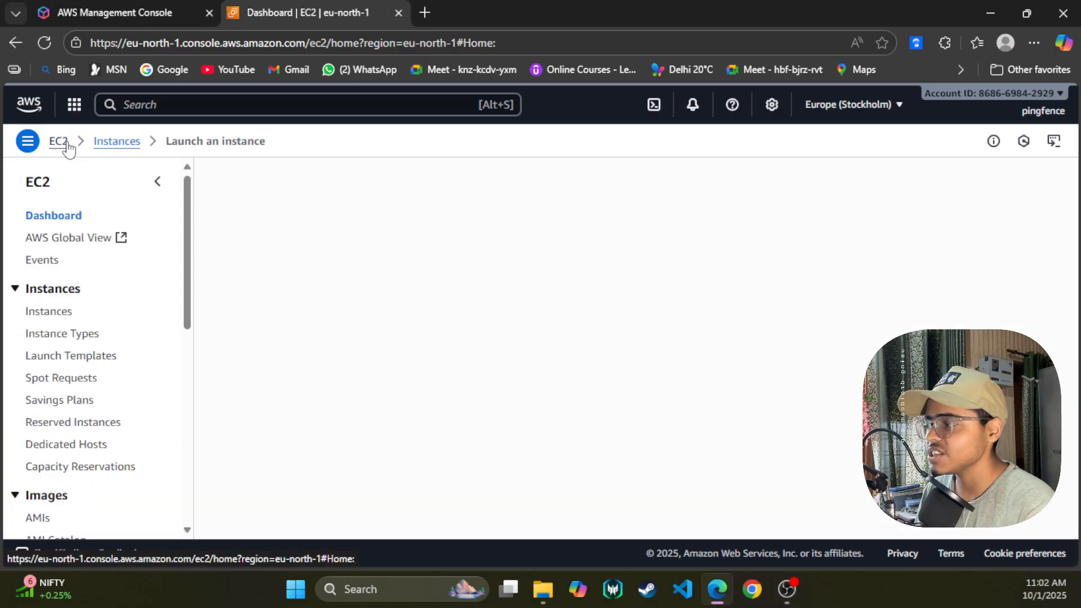
scroll(322, 204, down, 3)
scroll(321, 205, down, 2)
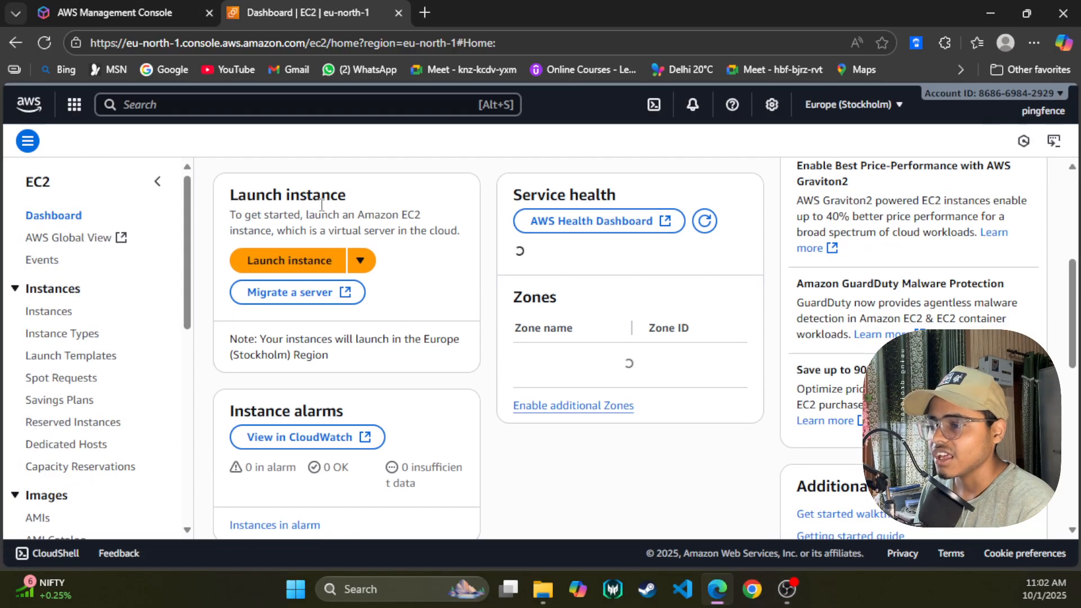
scroll(521, 248, up, 4)
scroll(521, 251, down, 4)
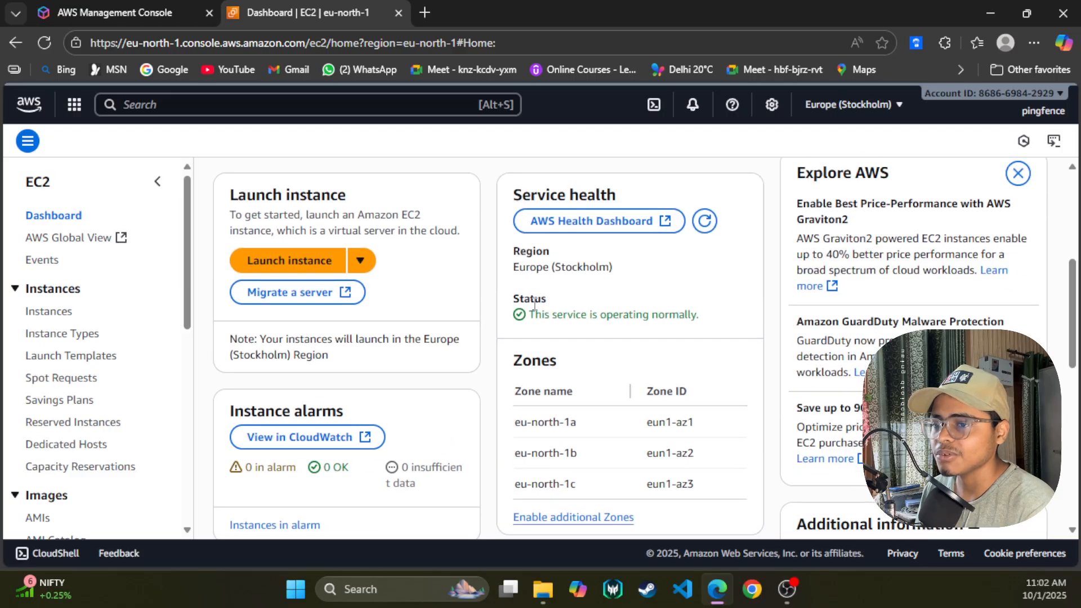
drag(542, 314, 695, 316)
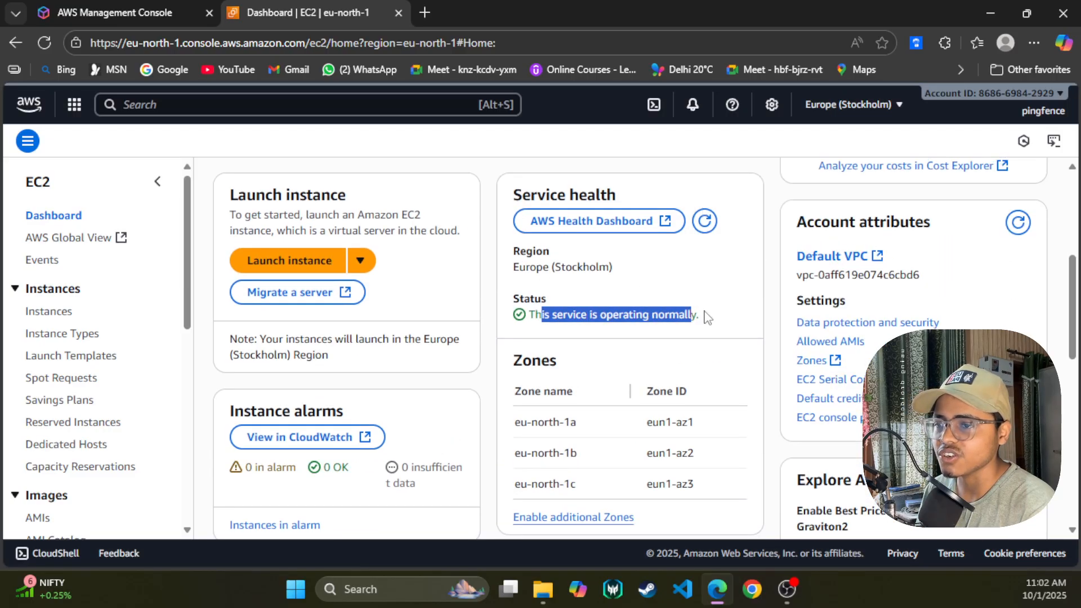
scroll(704, 316, up, 4)
scroll(732, 315, down, 4)
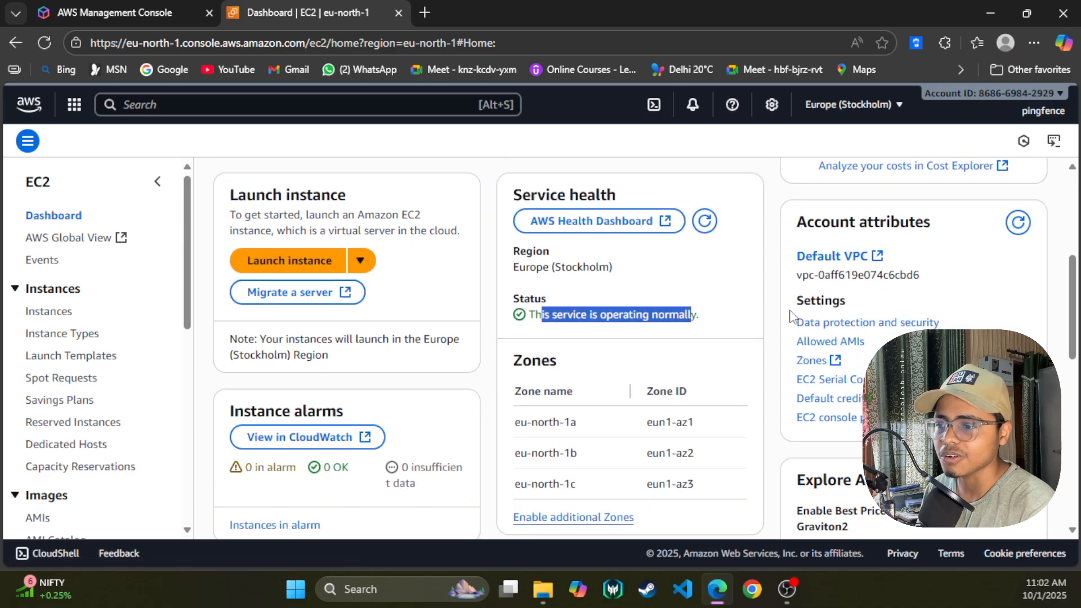
scroll(790, 315, down, 5)
scroll(794, 314, up, 5)
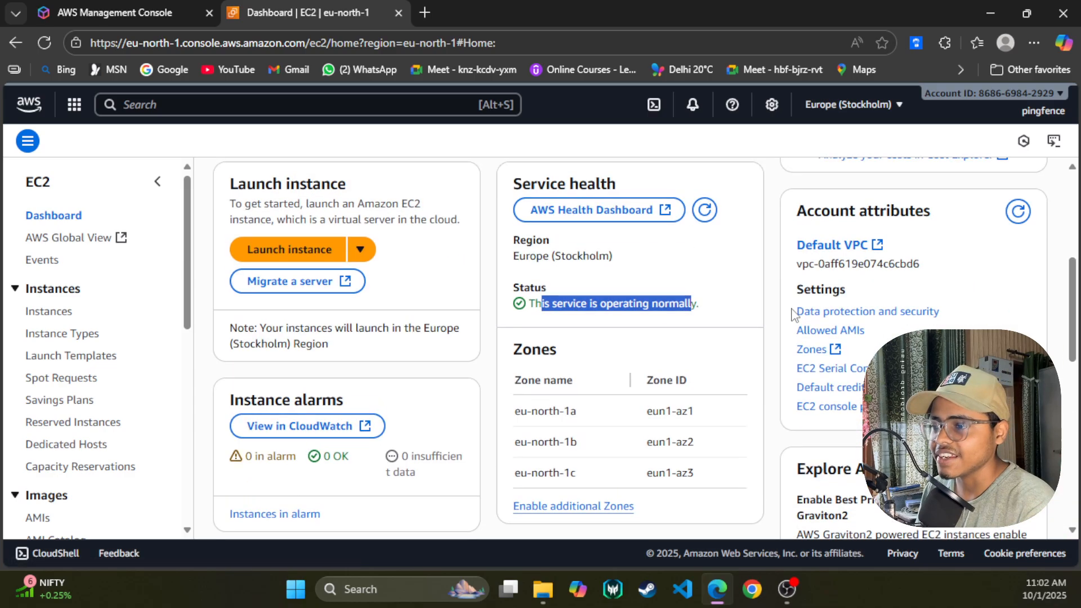
scroll(794, 314, up, 4)
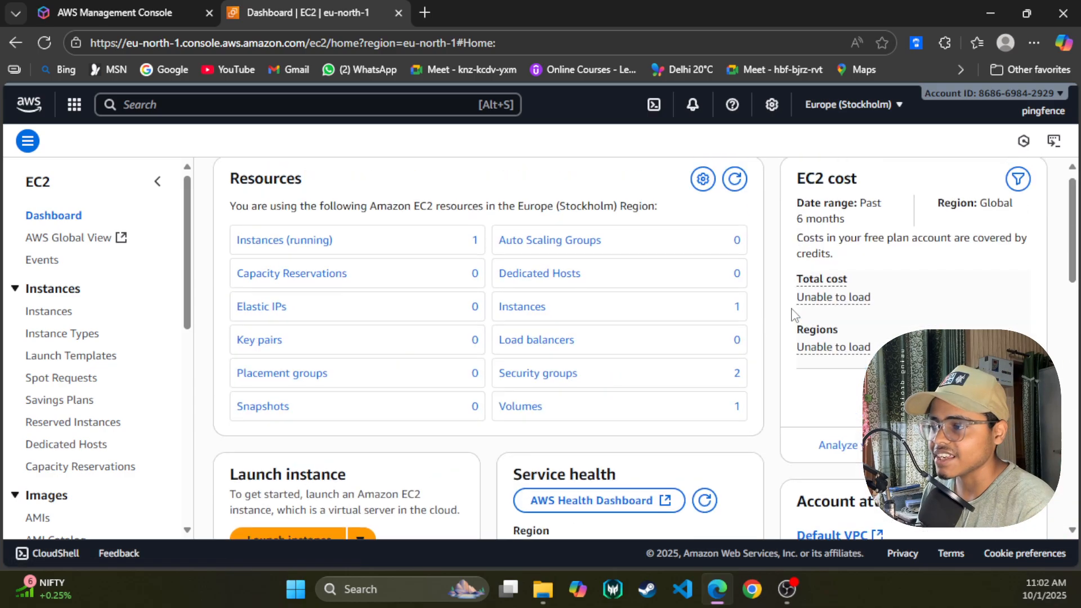
click(56, 319)
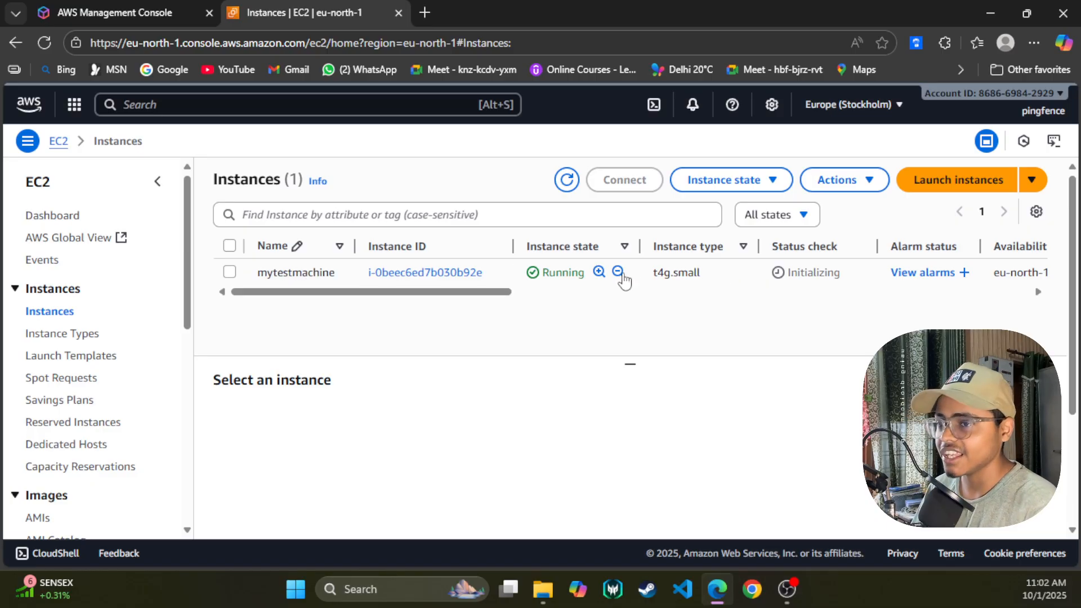
Examine the details of the mytestmachine instance across all columns of the instance list.
scroll(702, 282, right, 3)
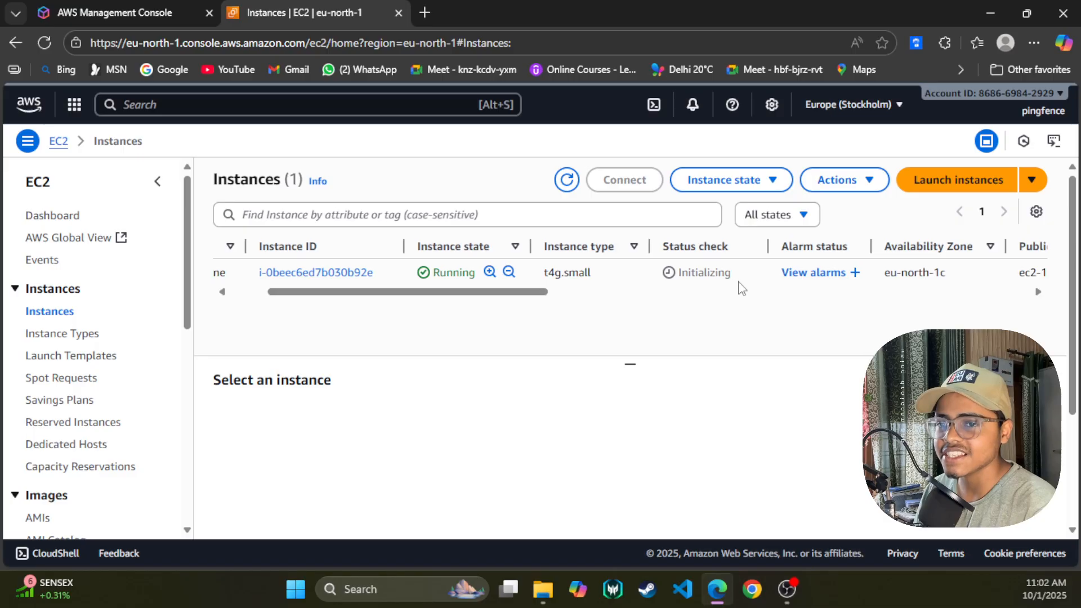
scroll(772, 276, right, 3)
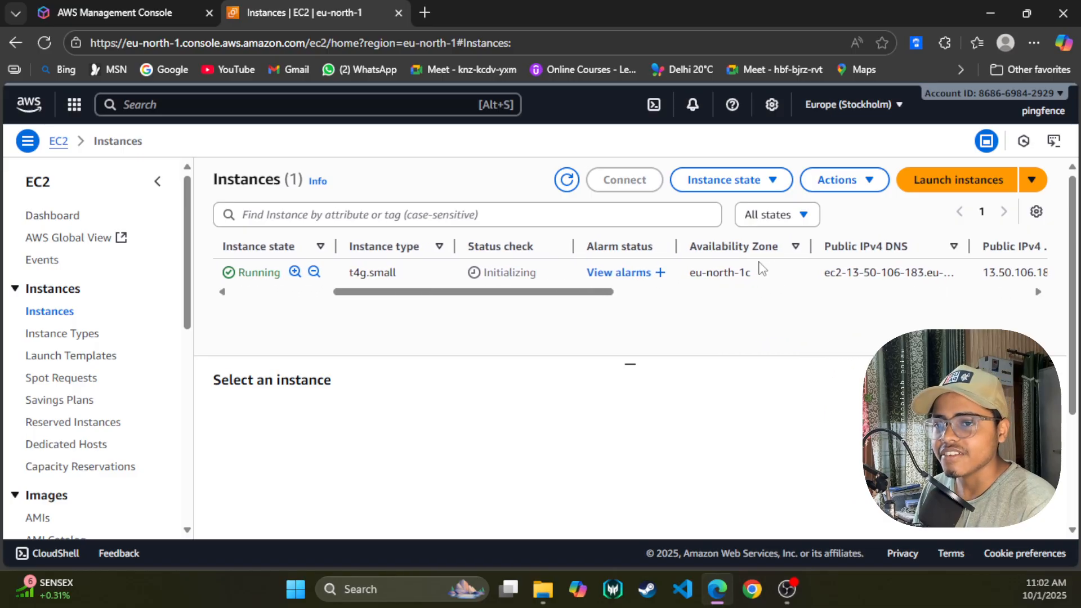
scroll(734, 276, right, 10)
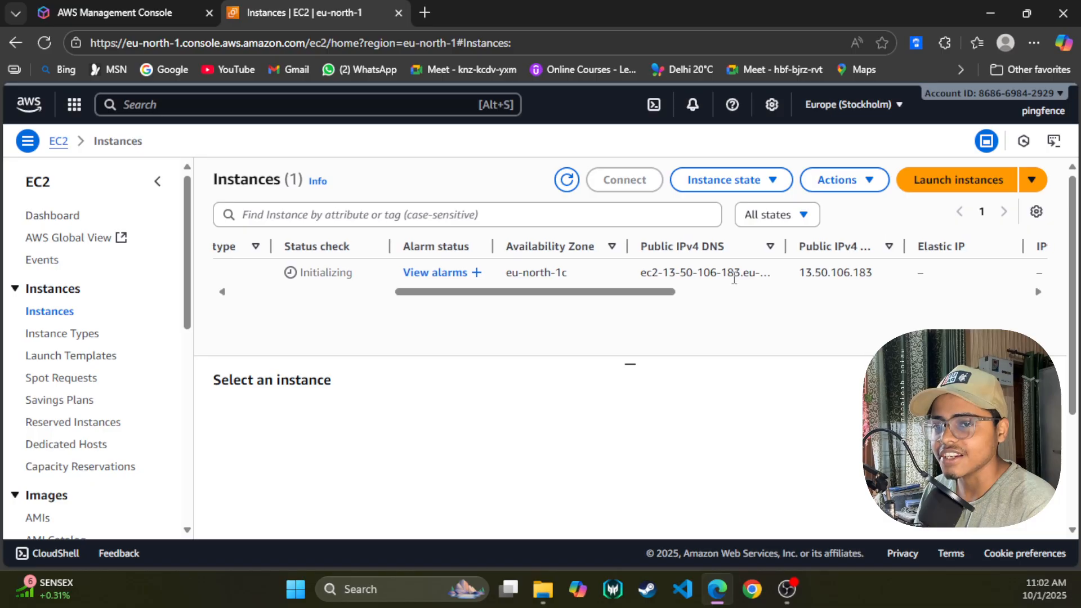
scroll(765, 279, right, 10)
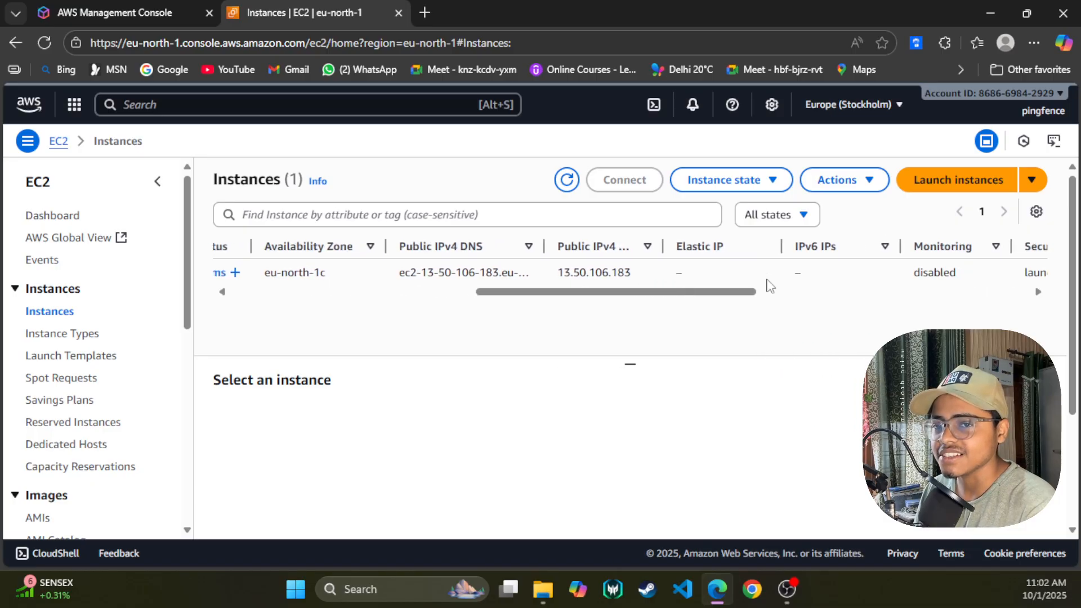
scroll(782, 282, right, 12)
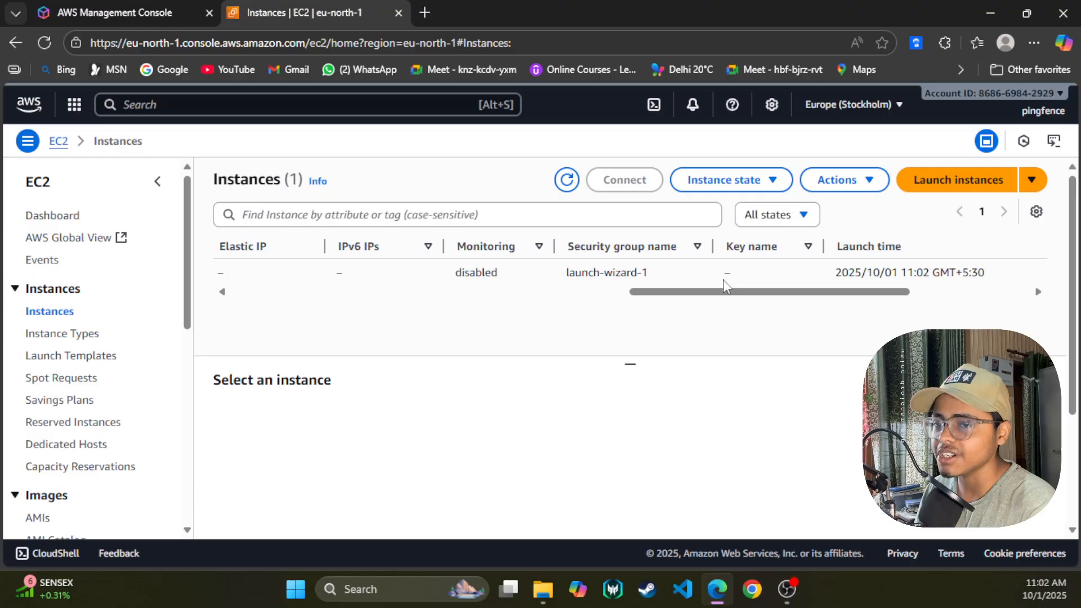
scroll(783, 281, right, 8)
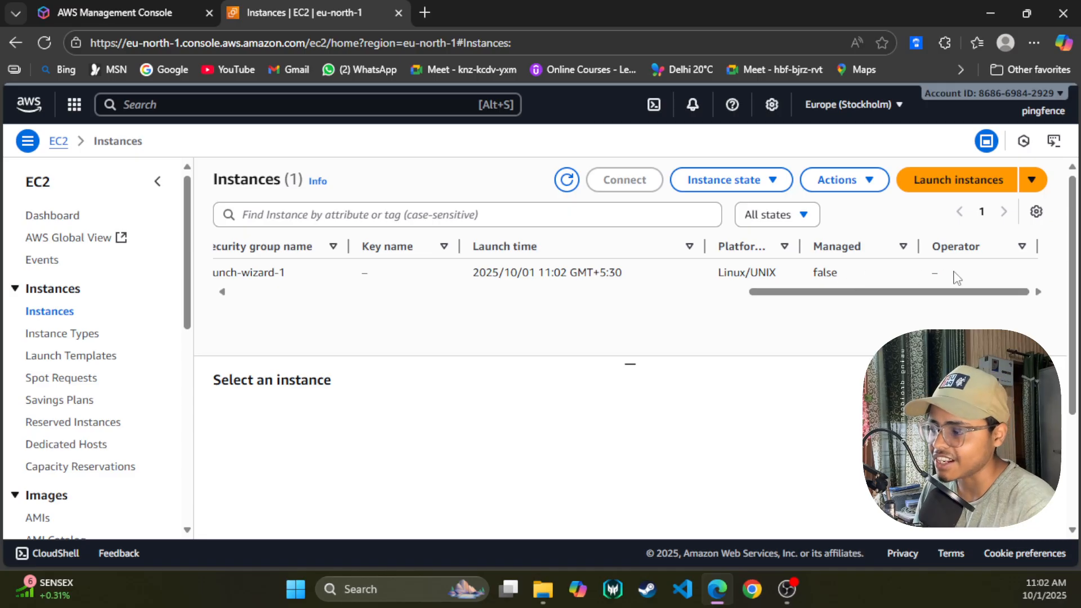
scroll(901, 273, left, 20)
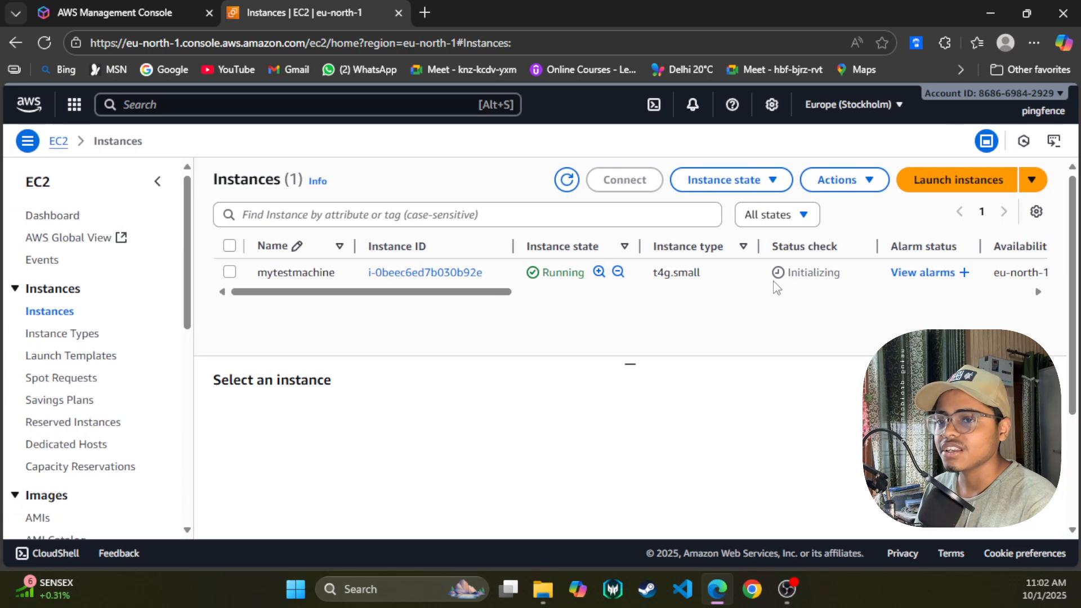
scroll(779, 285, right, 3)
scroll(781, 287, right, 1)
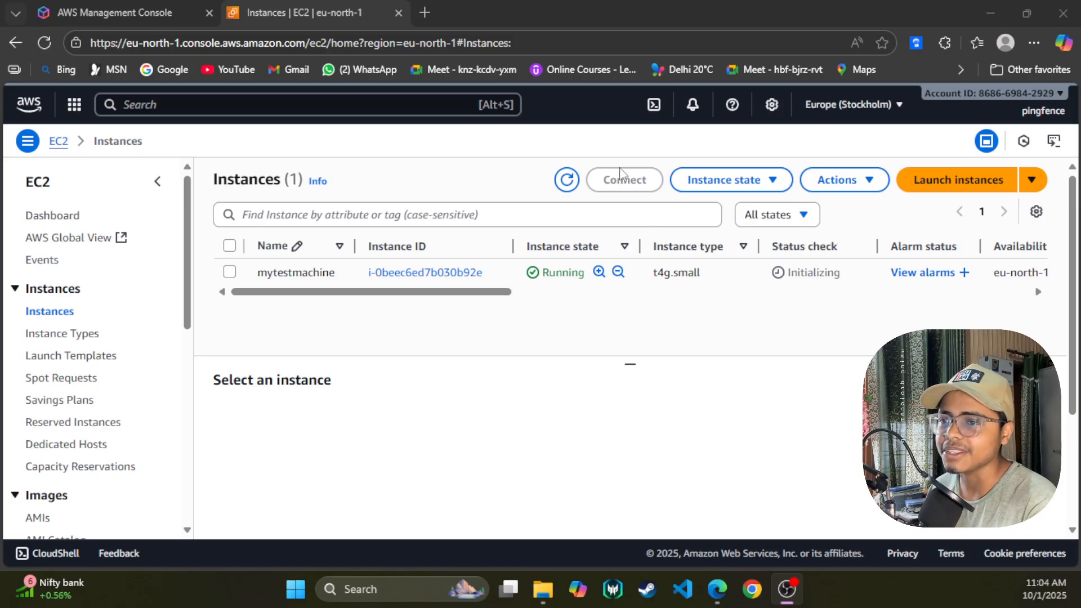
Review the available instance state, action and launch options, and look over the instance's availability zone and public IPv4 details.
click(763, 185)
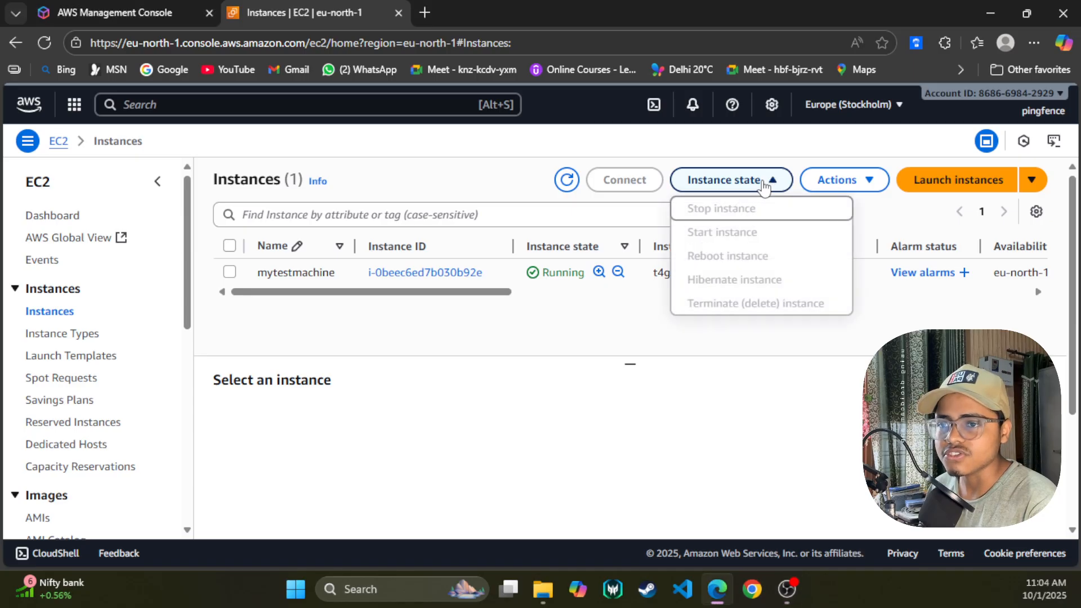
click(765, 182)
click(838, 182)
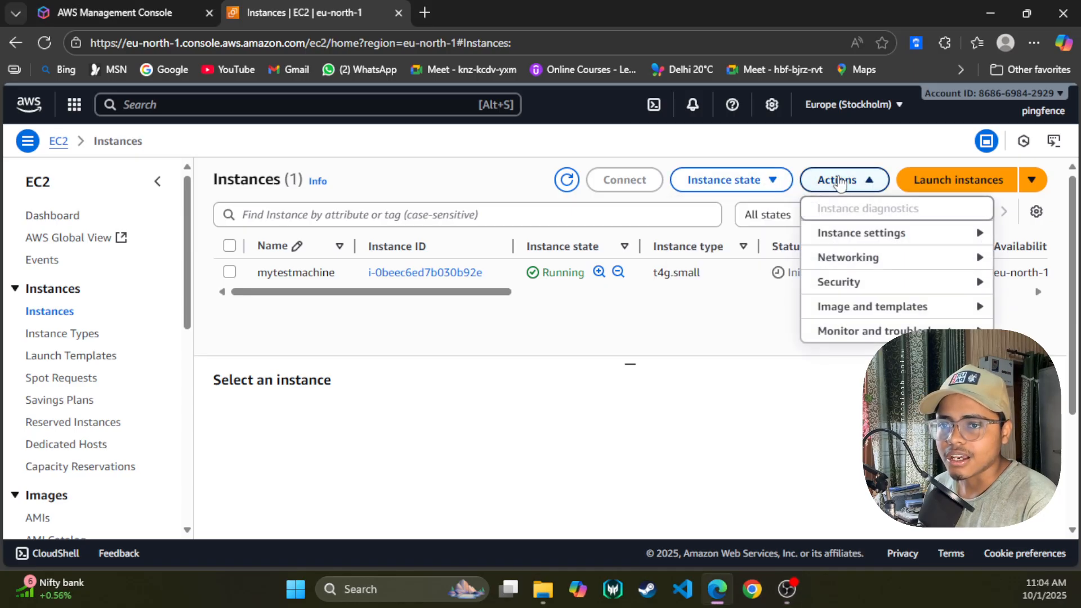
click(560, 323)
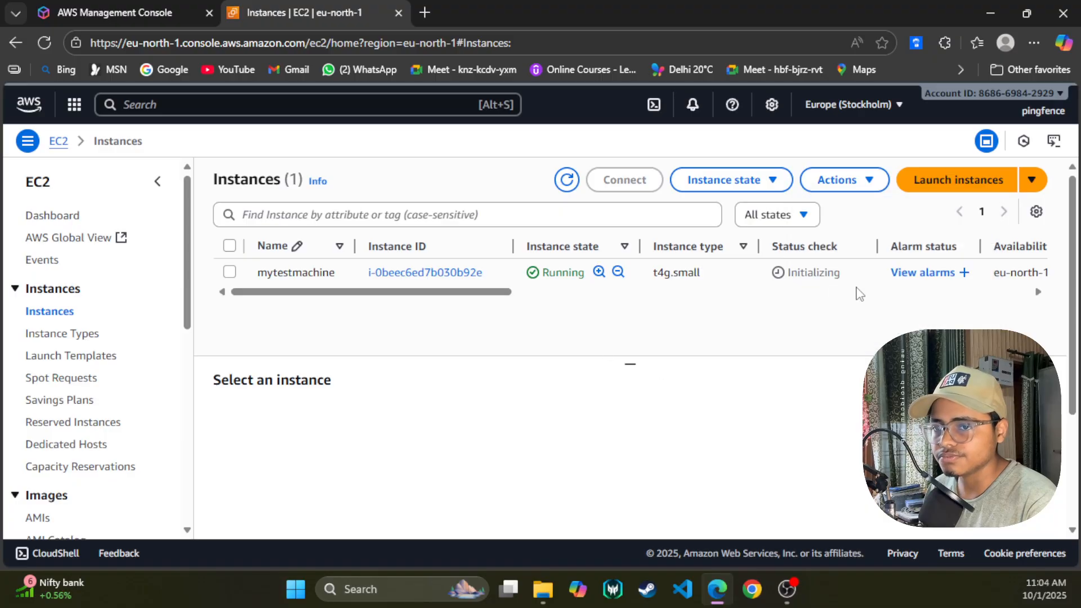
scroll(830, 288, right, 8)
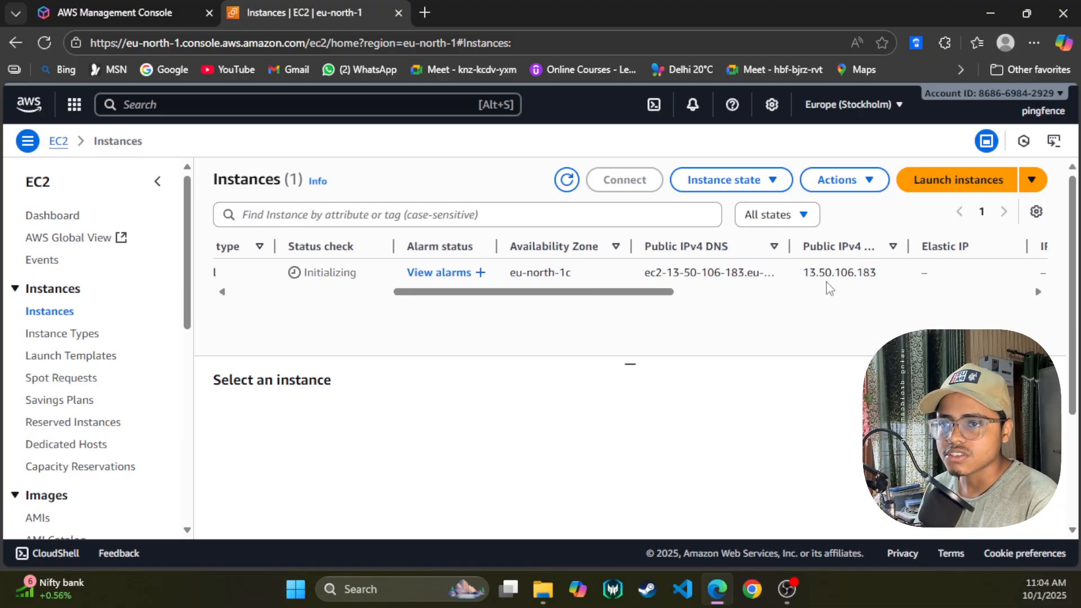
scroll(617, 205, left, 2)
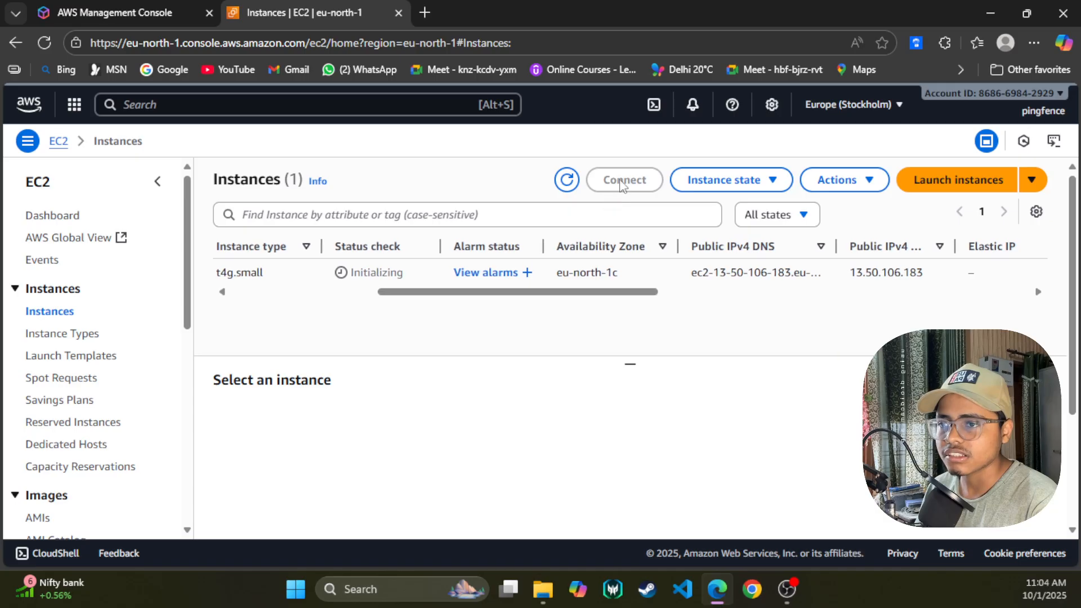
click(1040, 183)
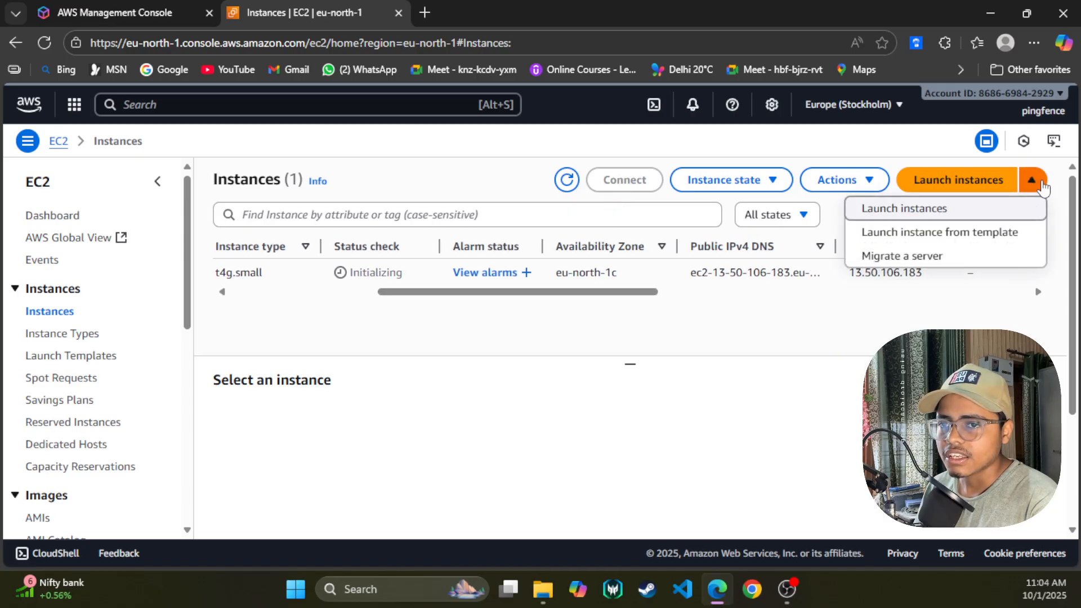
click(1041, 185)
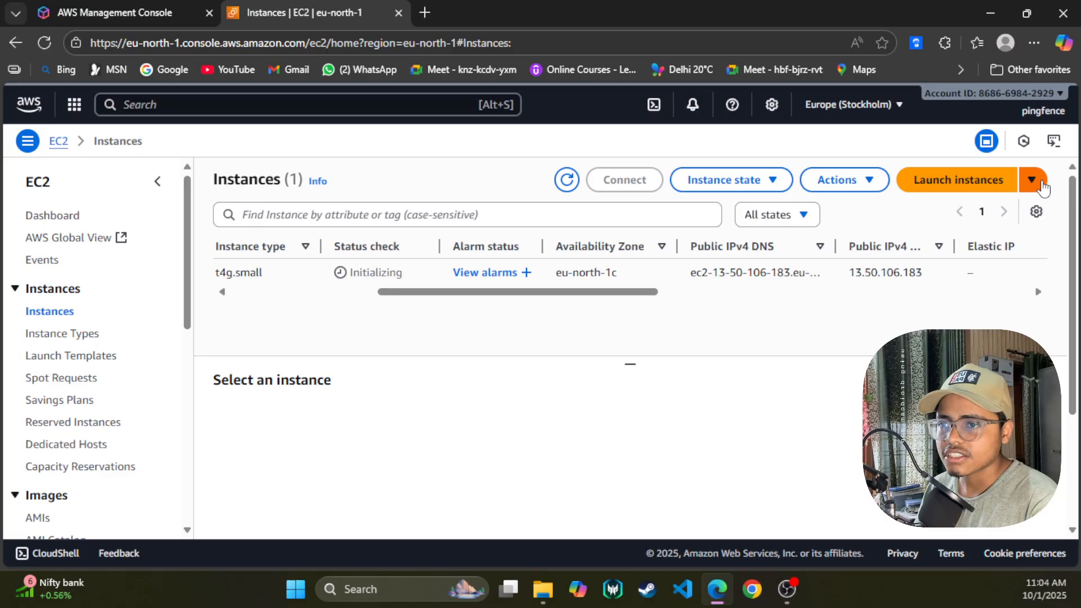
scroll(711, 329, left, 2)
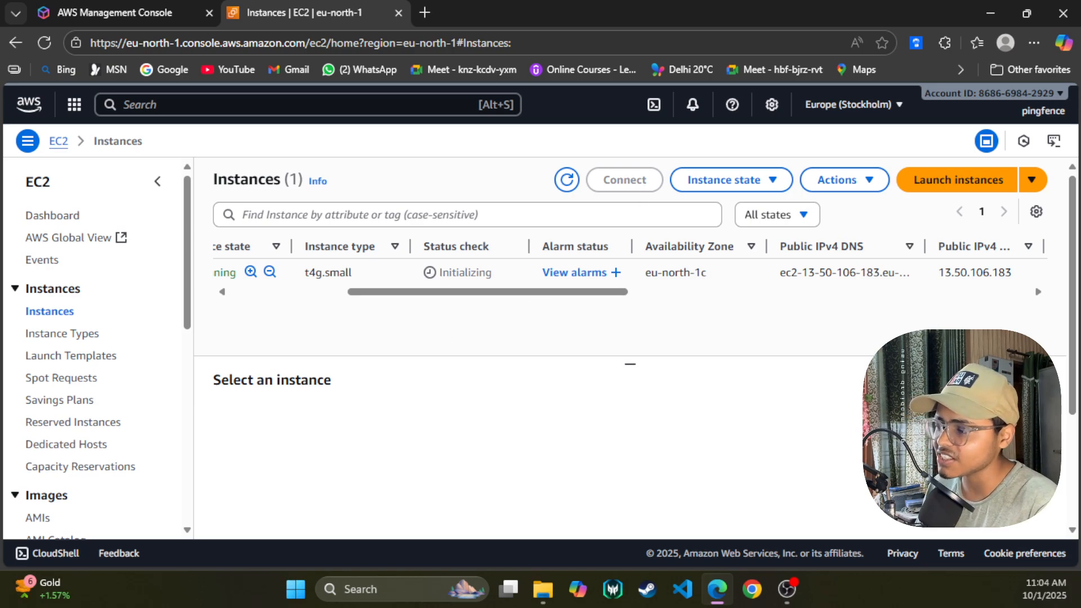
Check the instance state, instance type and status check of mytestmachine.
key(alt+Tab)
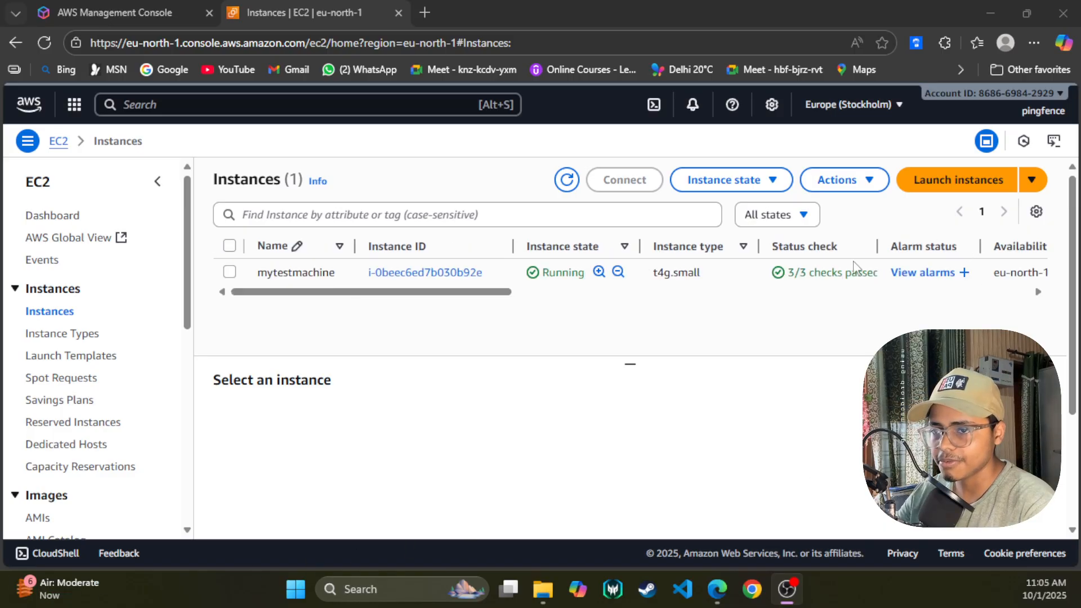
scroll(802, 272, right, 3)
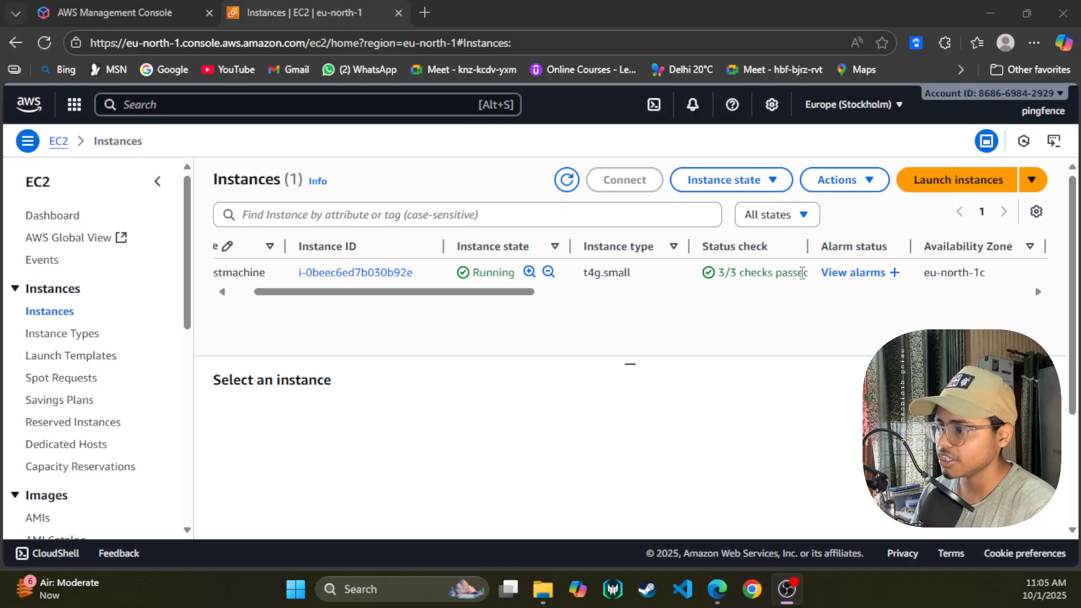
scroll(727, 271, right, 1)
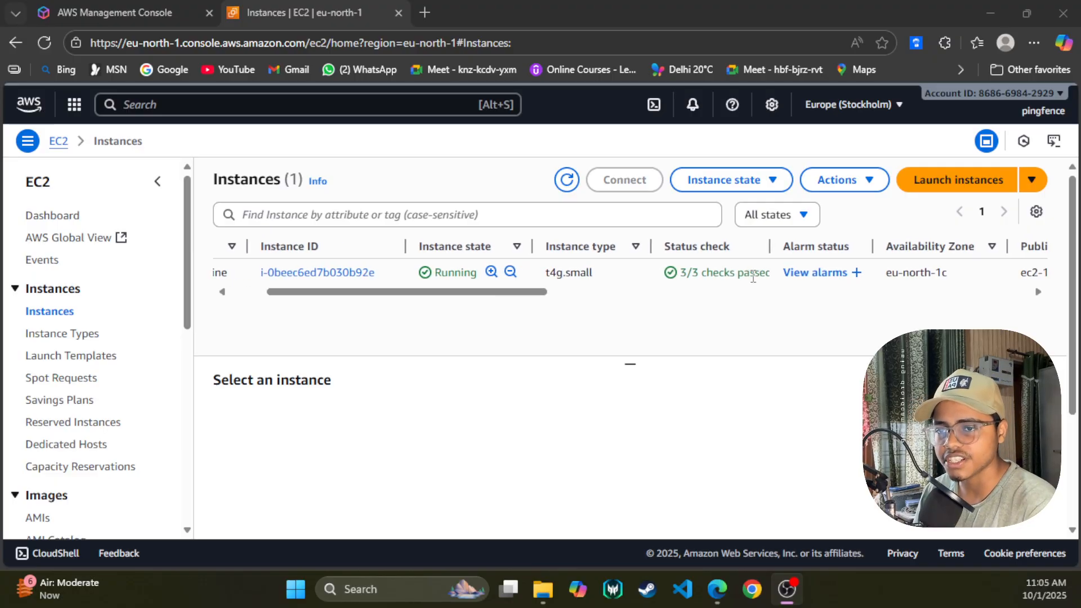
scroll(754, 274, right, 3)
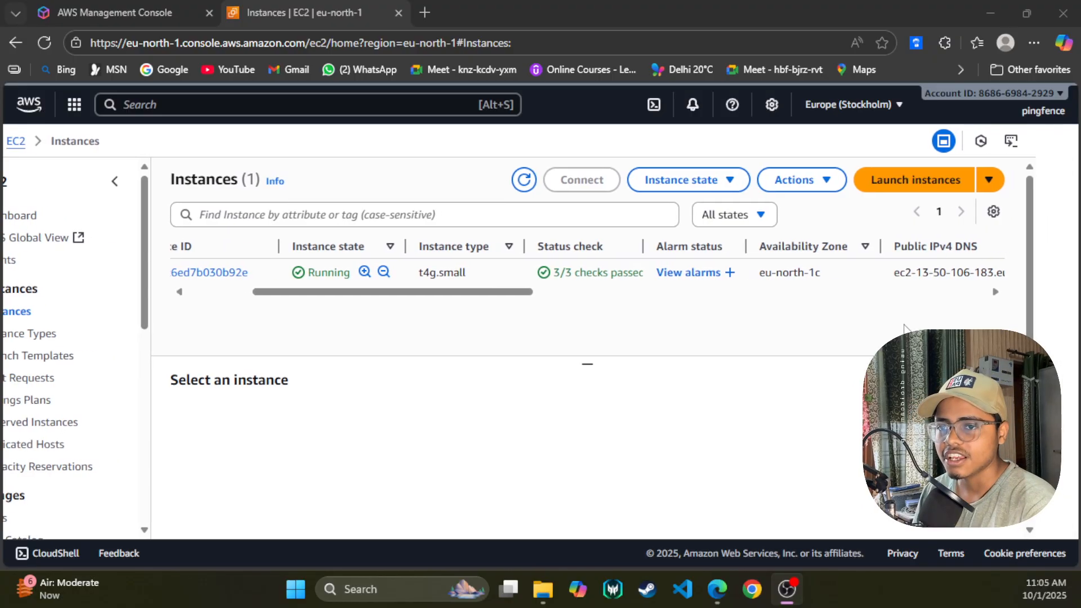
scroll(673, 290, left, 6)
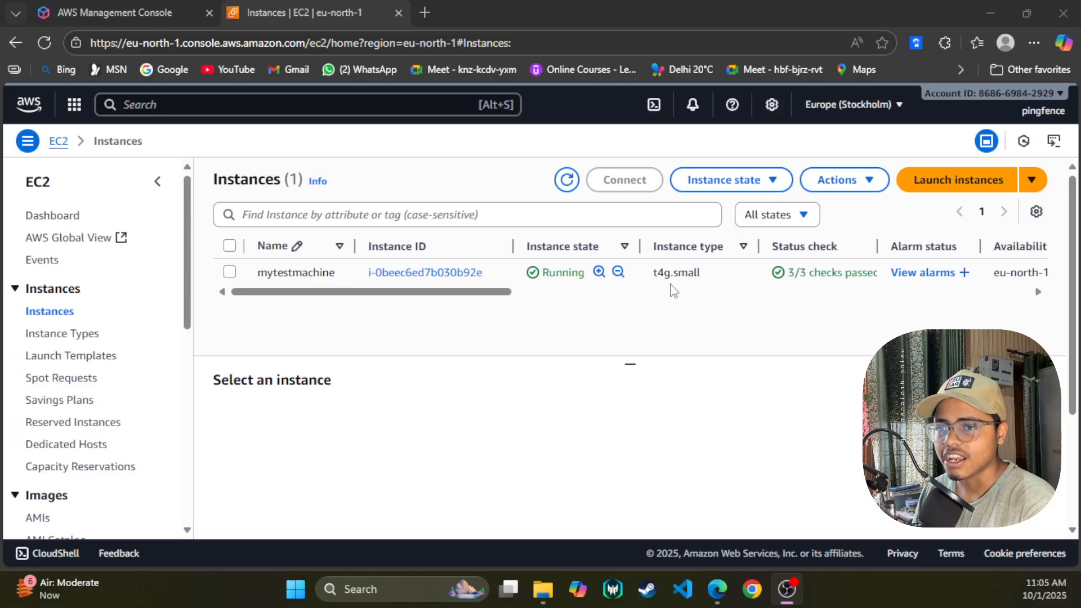
scroll(673, 290, right, 4)
Refresh the instance list and look through the instance state and action options again.
click(619, 189)
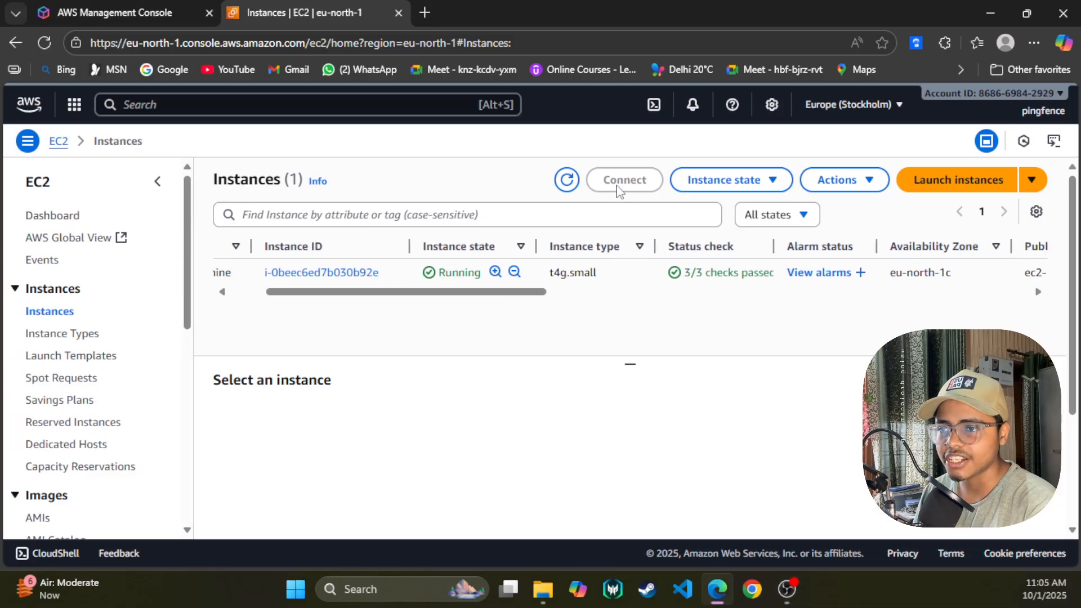
click(565, 189)
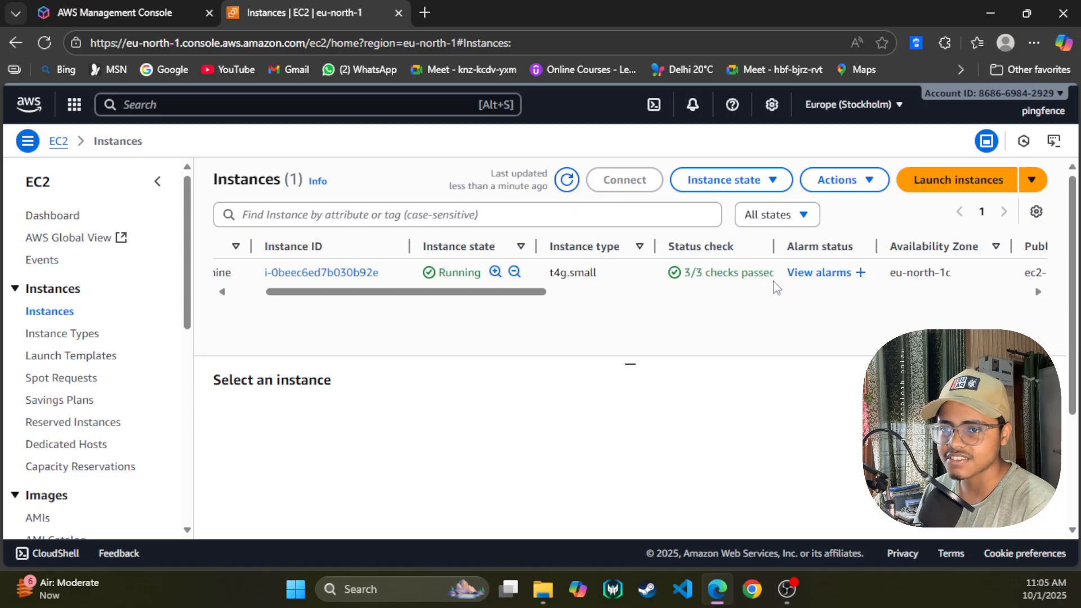
scroll(777, 287, right, 2)
click(744, 182)
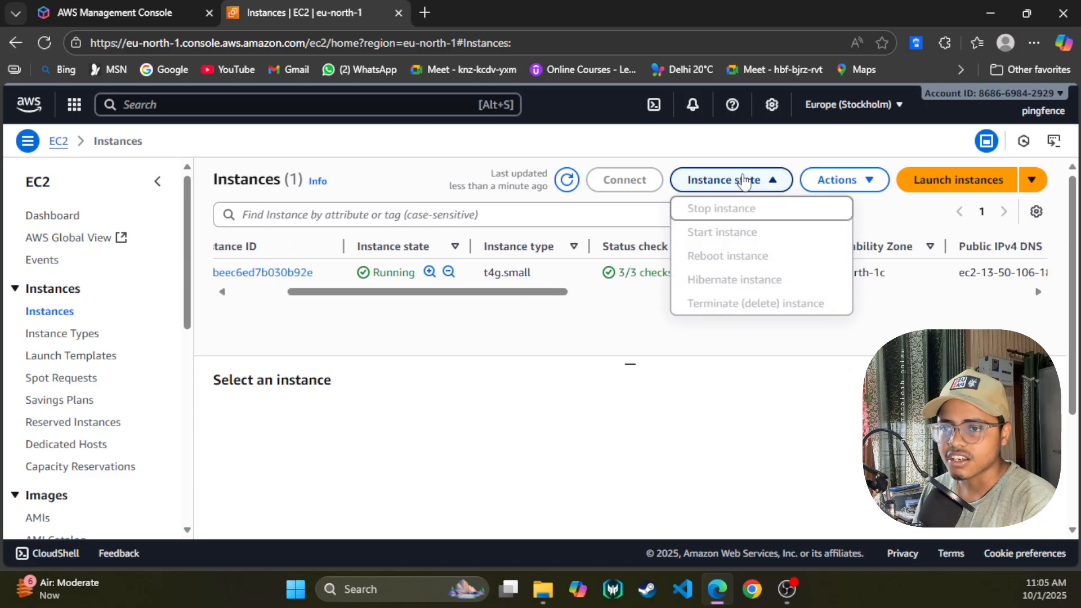
click(858, 180)
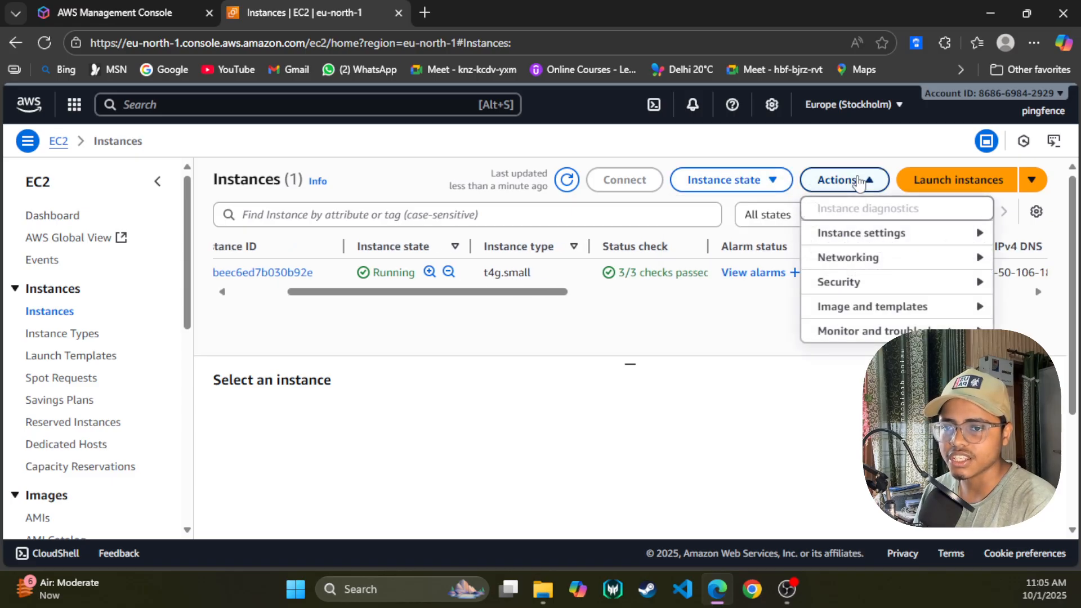
click(694, 328)
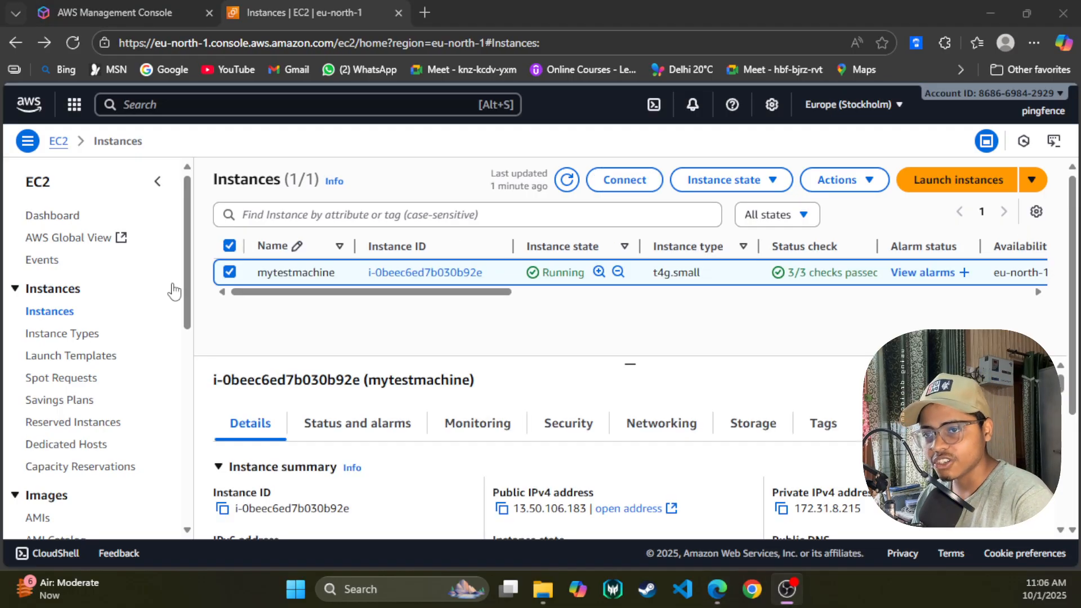
Connect to mytestmachine through EC2 Instance Connect using its public IPv4 address and the username ubuntu, and focus the terminal prompt.
click(639, 185)
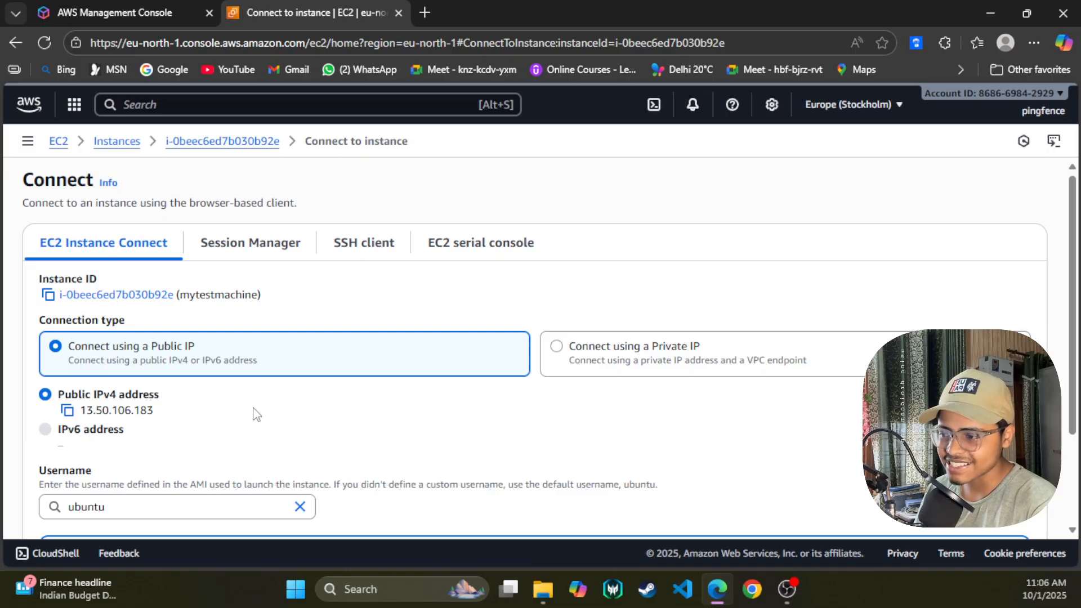
scroll(257, 415, down, 2)
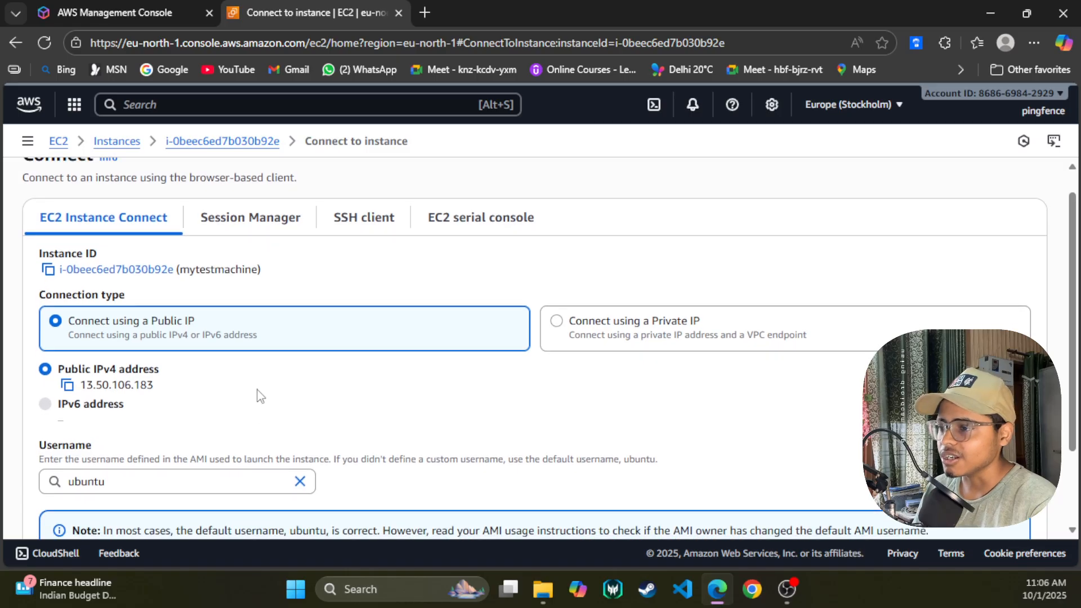
scroll(258, 393, up, 1)
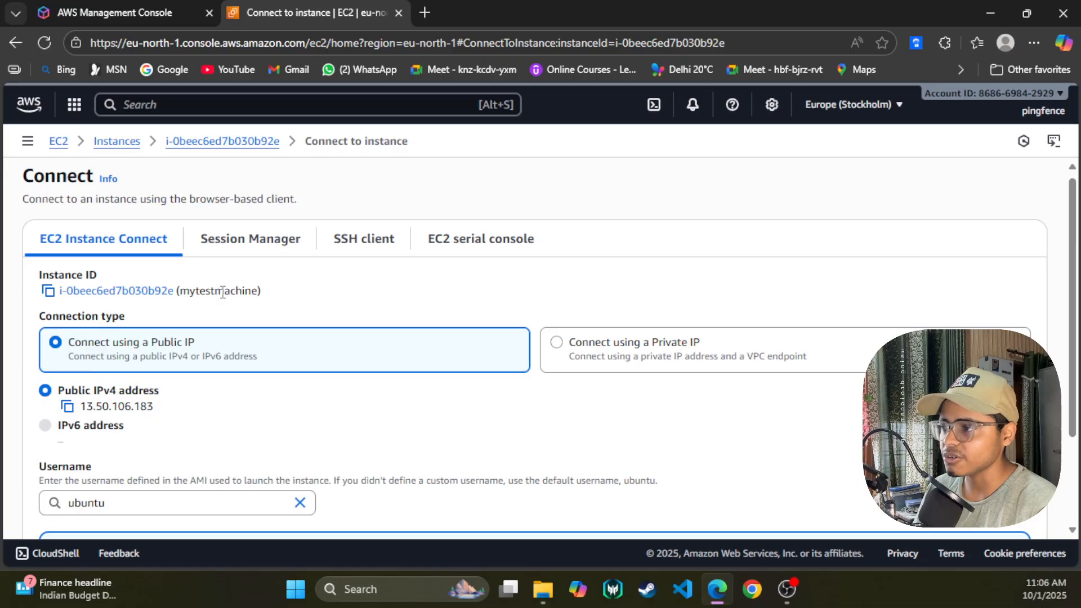
scroll(221, 298, down, 2)
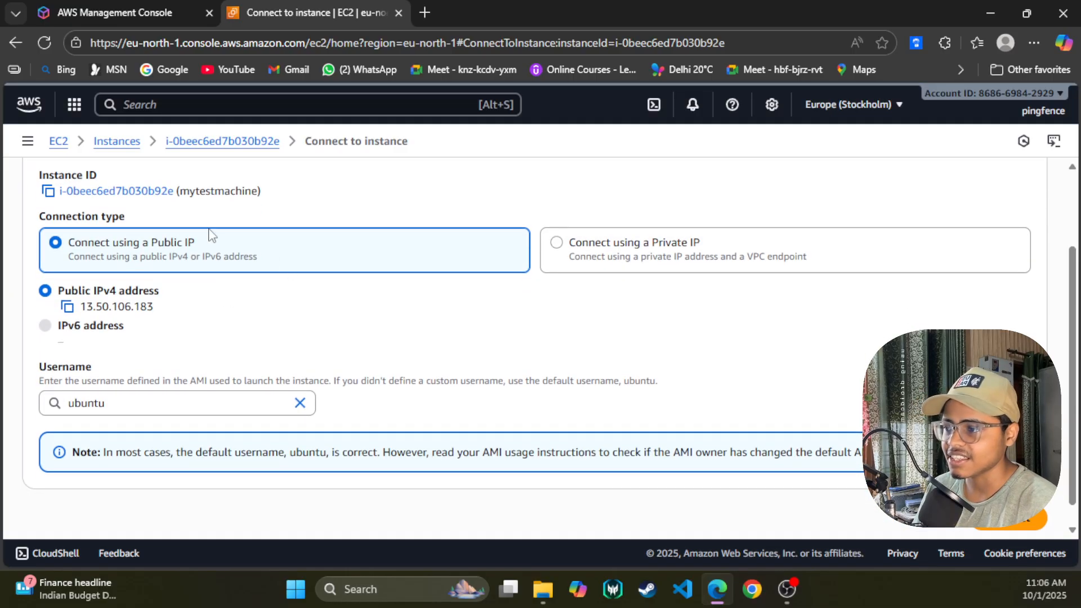
scroll(222, 251, up, 2)
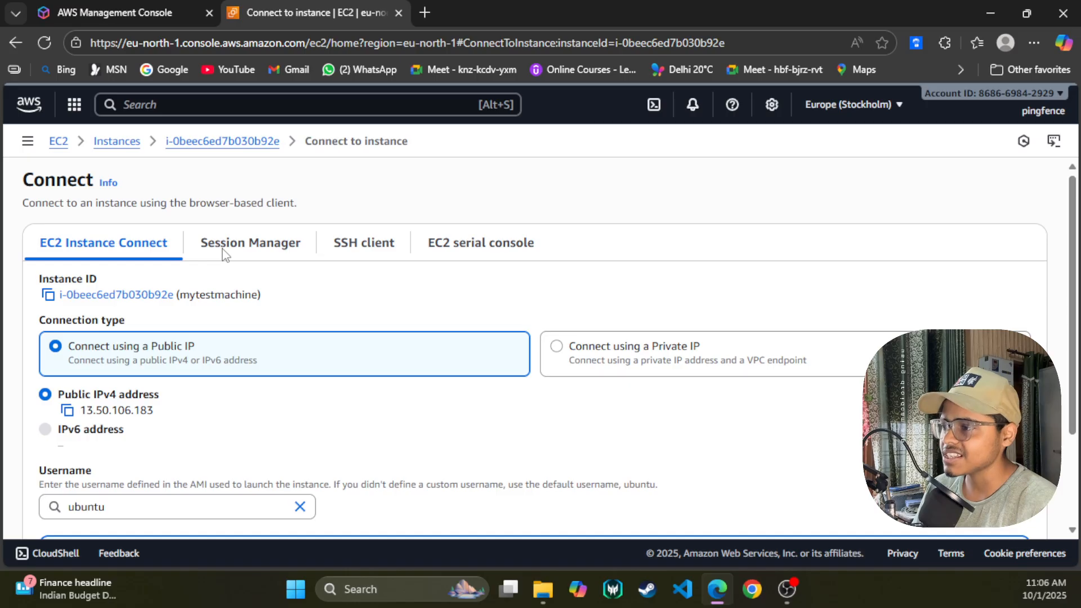
scroll(657, 403, down, 2)
scroll(653, 405, up, 2)
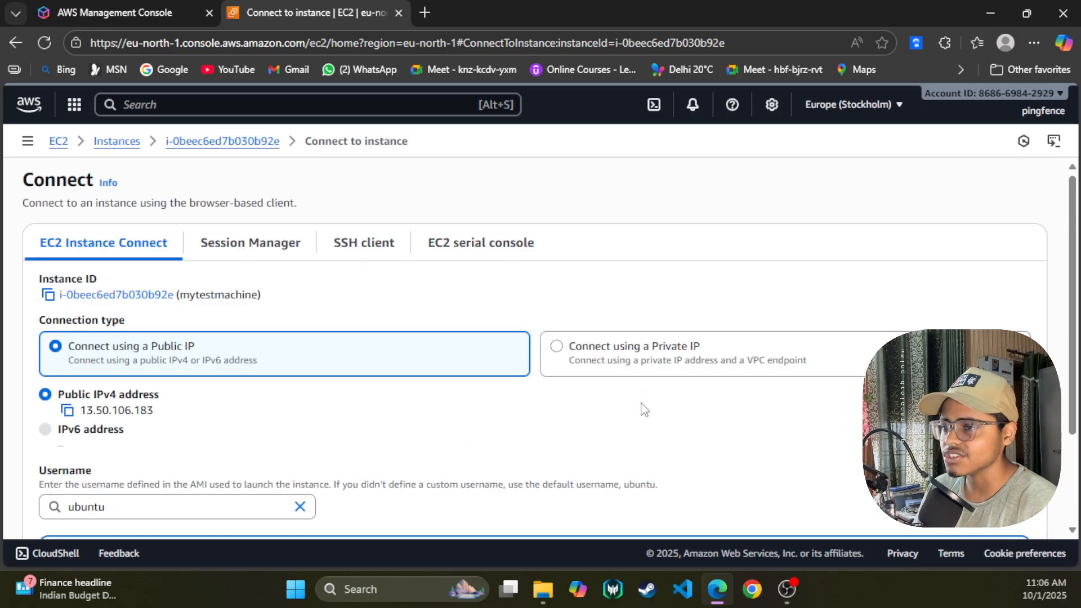
scroll(642, 409, down, 2)
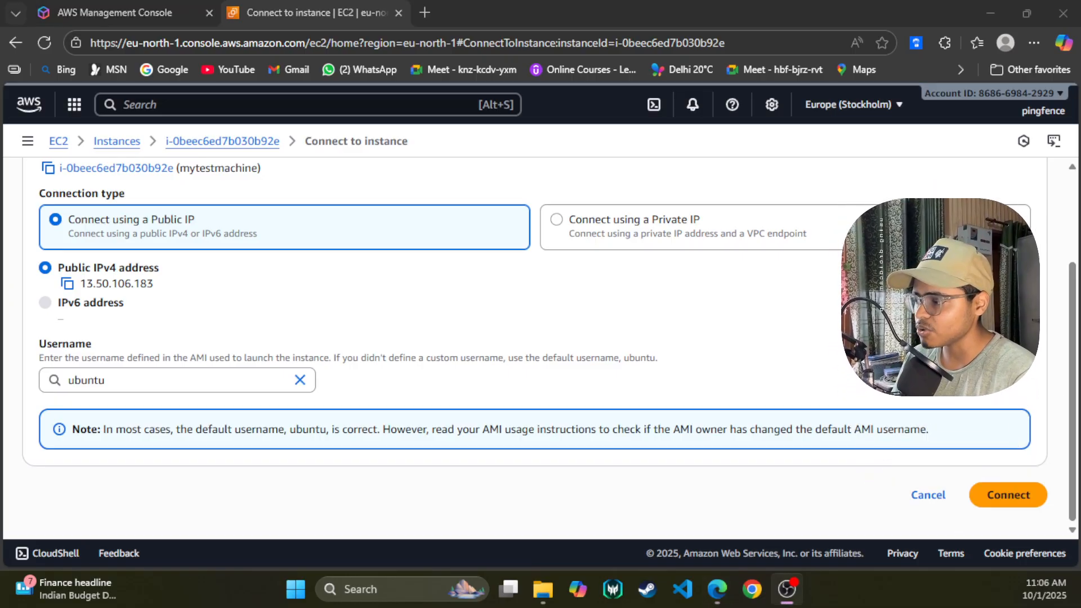
click(1011, 498)
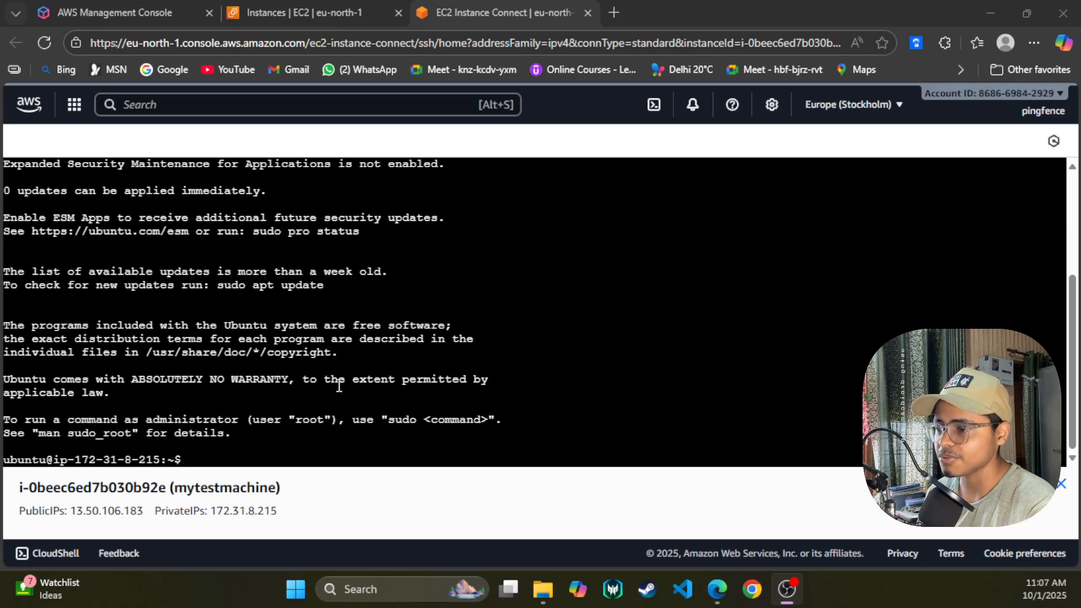
click(217, 460)
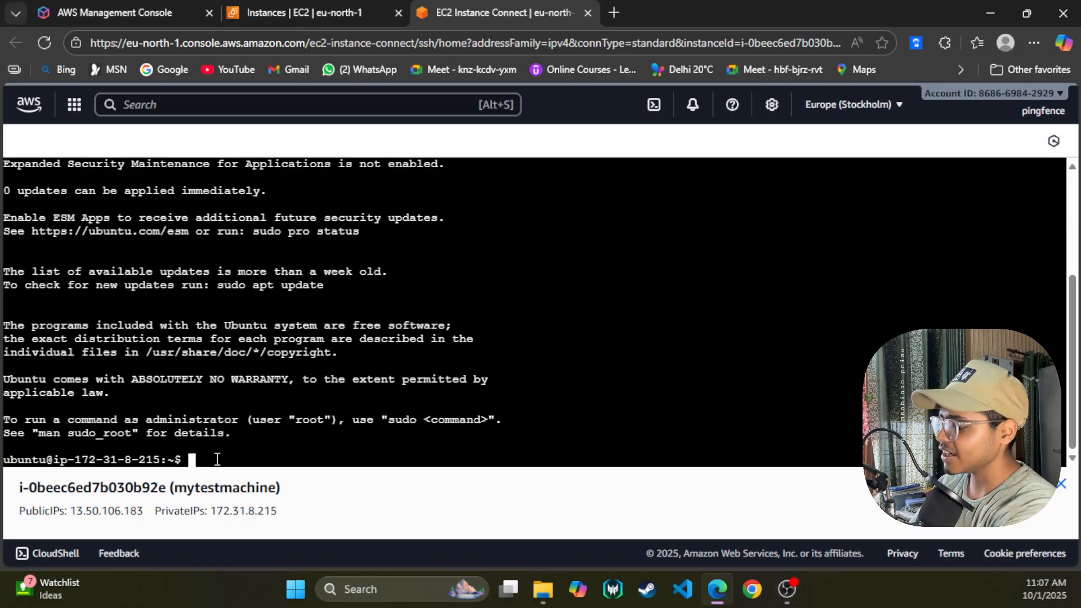
Change to the root directory with cd / and list its contents with ls.
text(cd /)
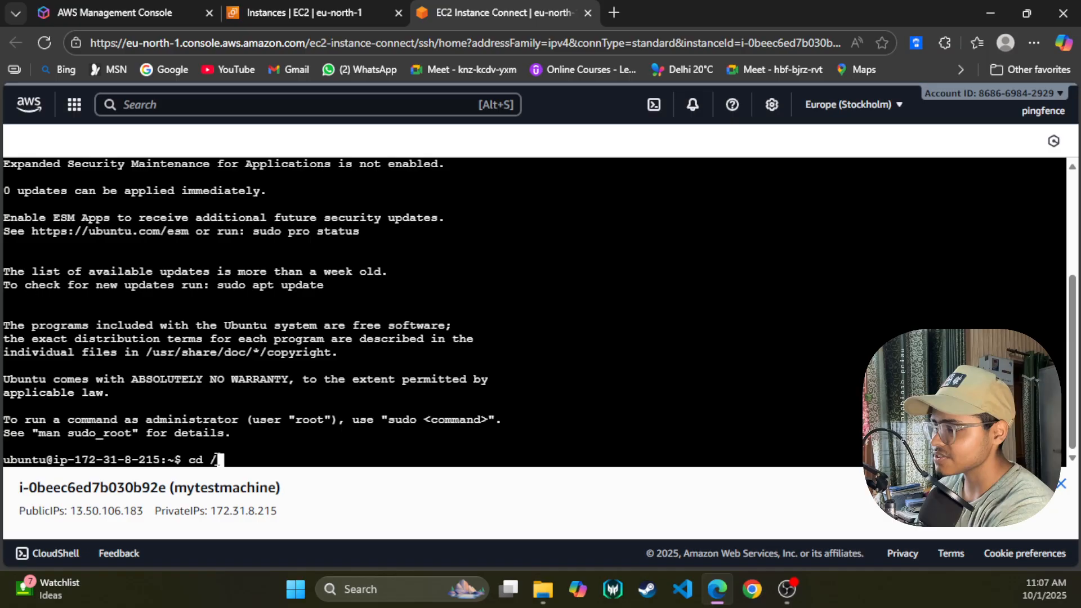
key(Return)
text(ls)
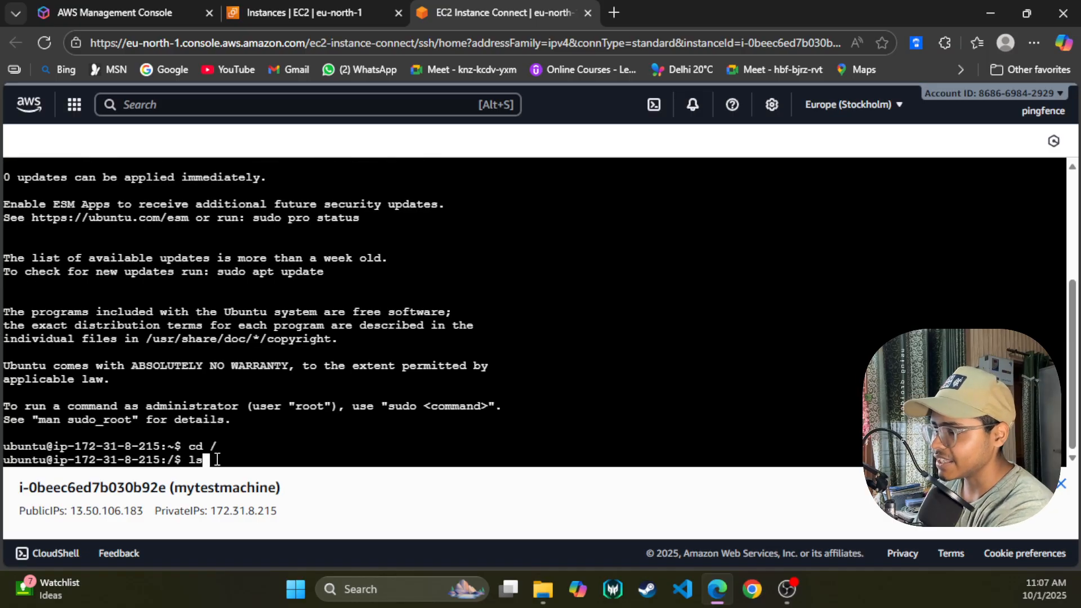
key(Return)
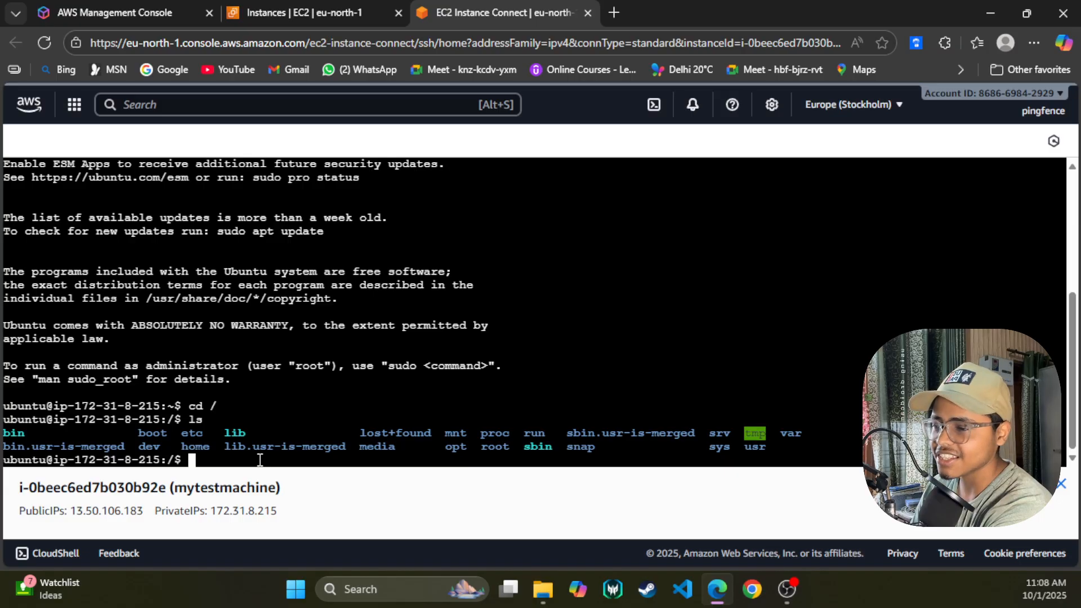
Try to install Apache with apt install apache2, without administrator rights.
text(apt )
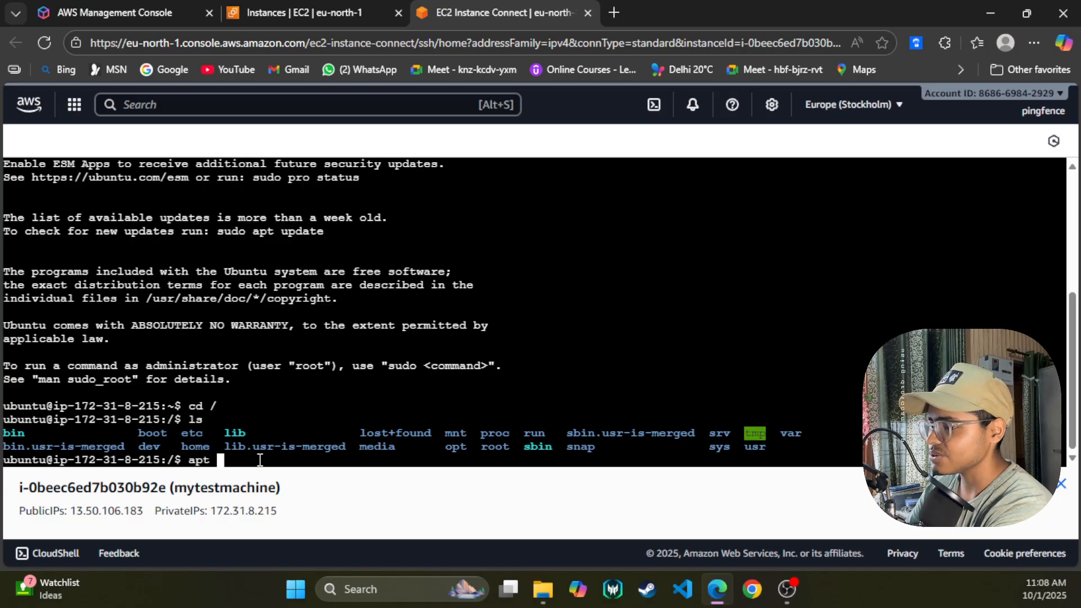
text(inst)
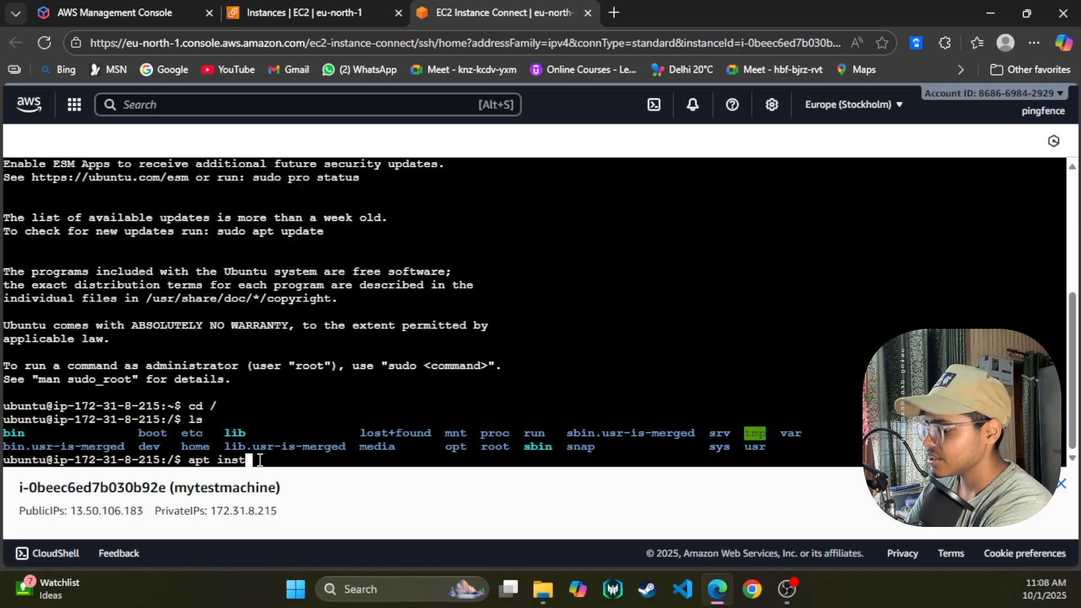
text(all apa)
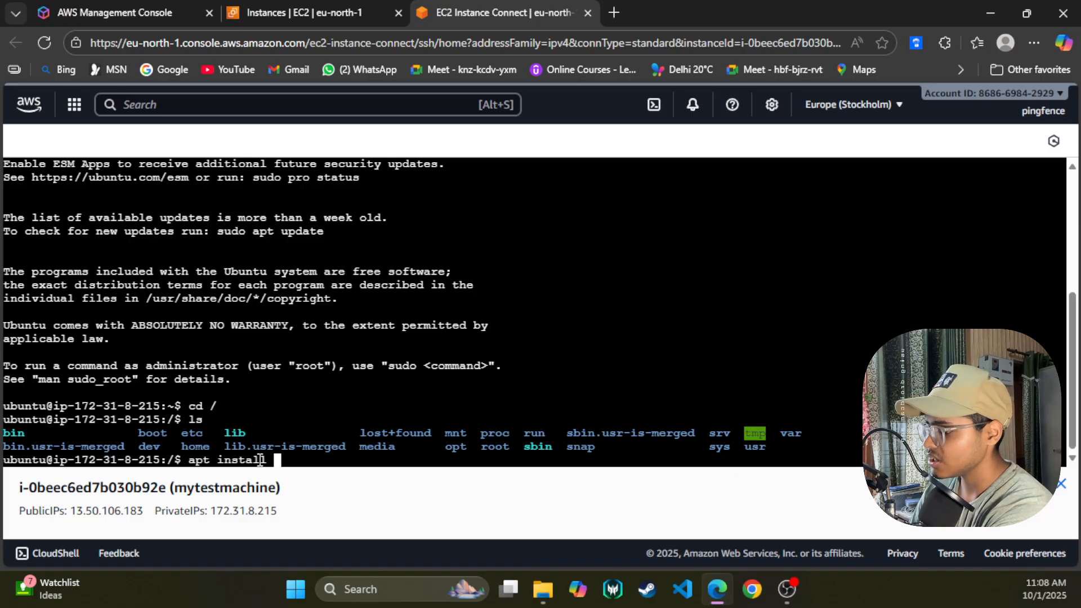
text(e)
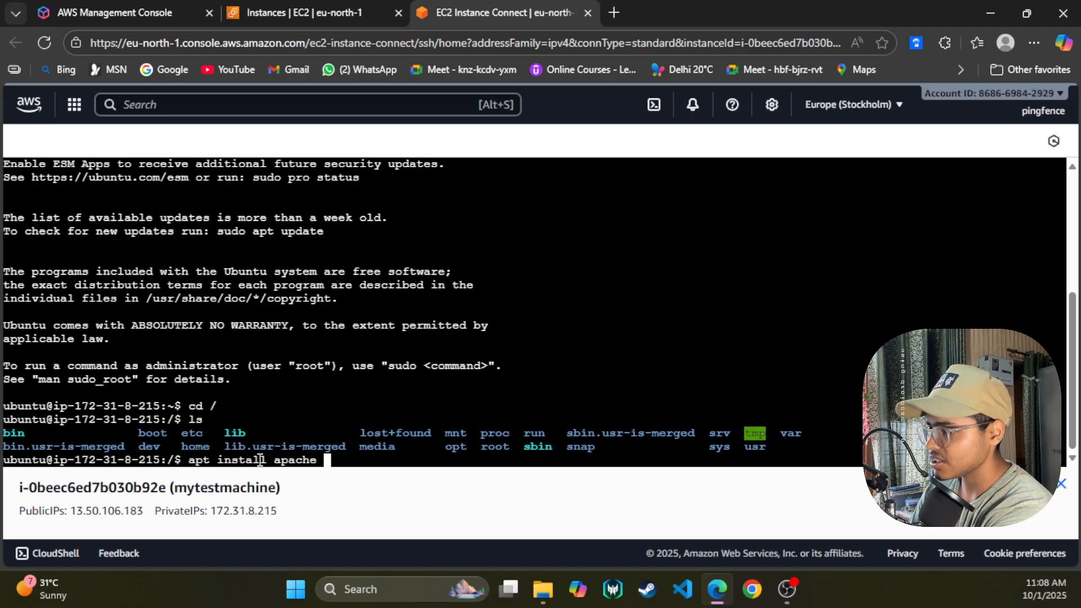
key(BackSpace)
text(2)
key(Return)
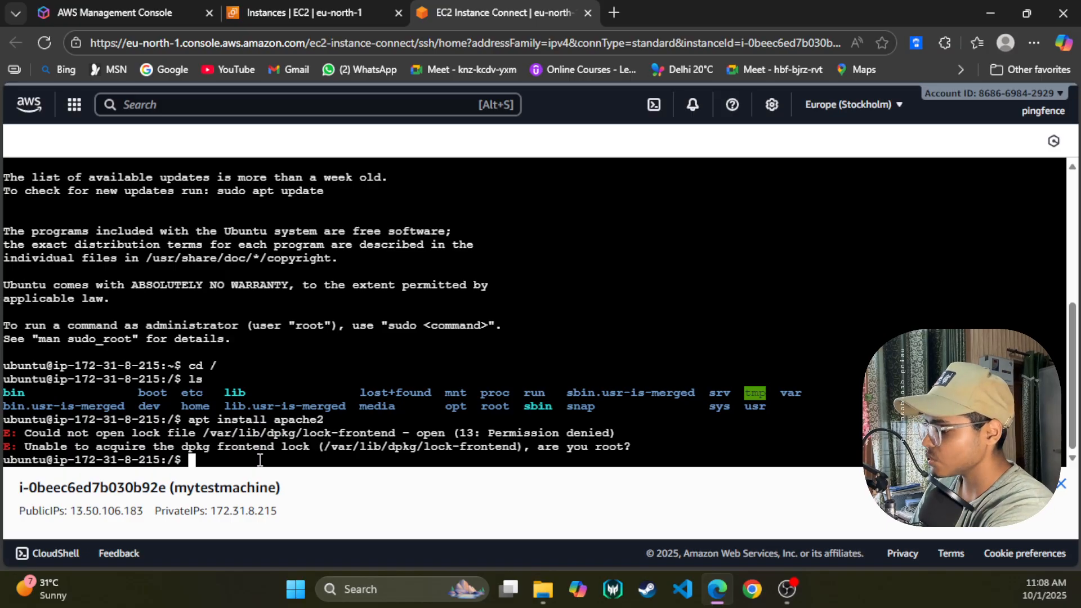
Install Apache as administrator with sudo apt install apache2 and accept the installation with Y.
text(sudo )
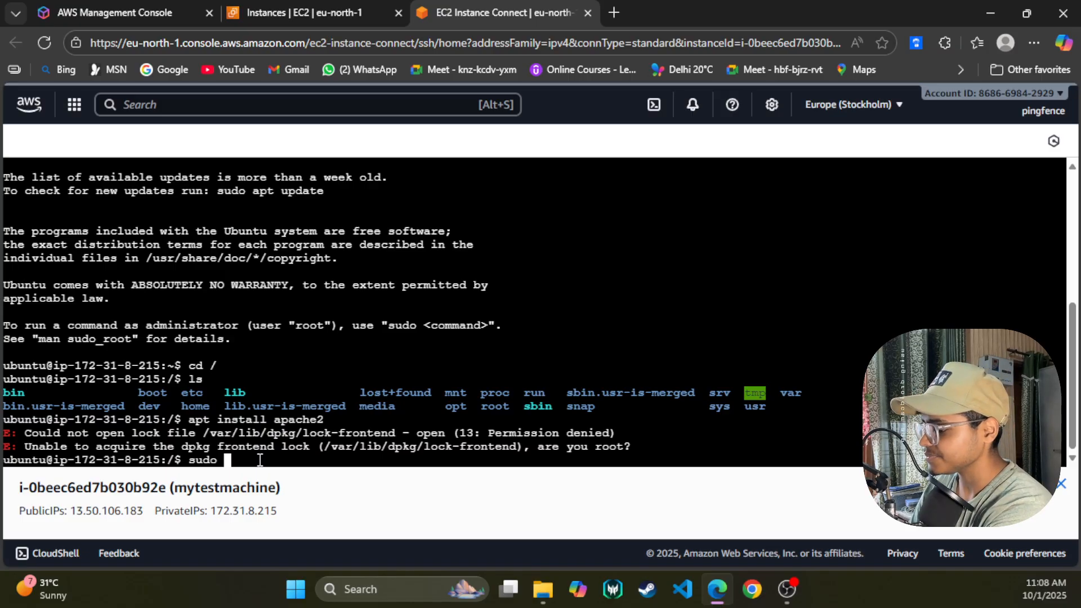
text(apt install )
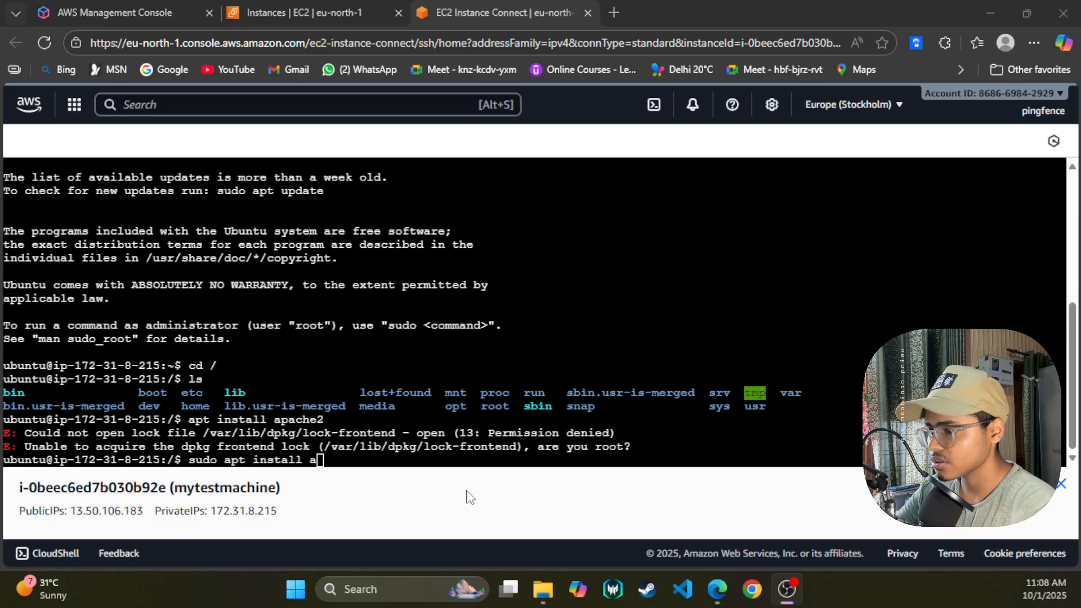
text(a)
key(BackSpace)
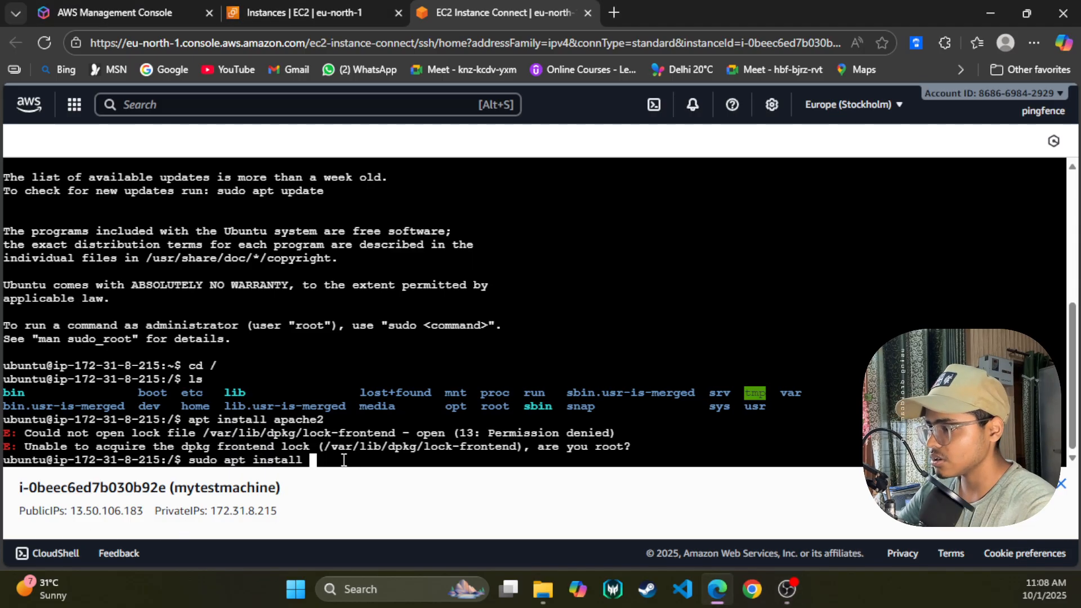
text(apa)
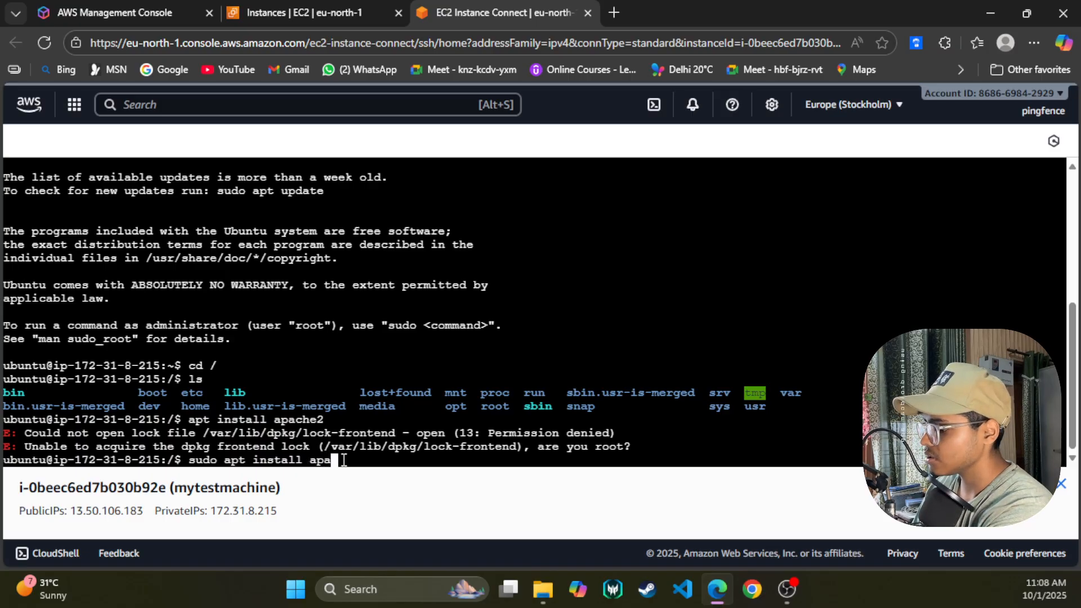
text(che2)
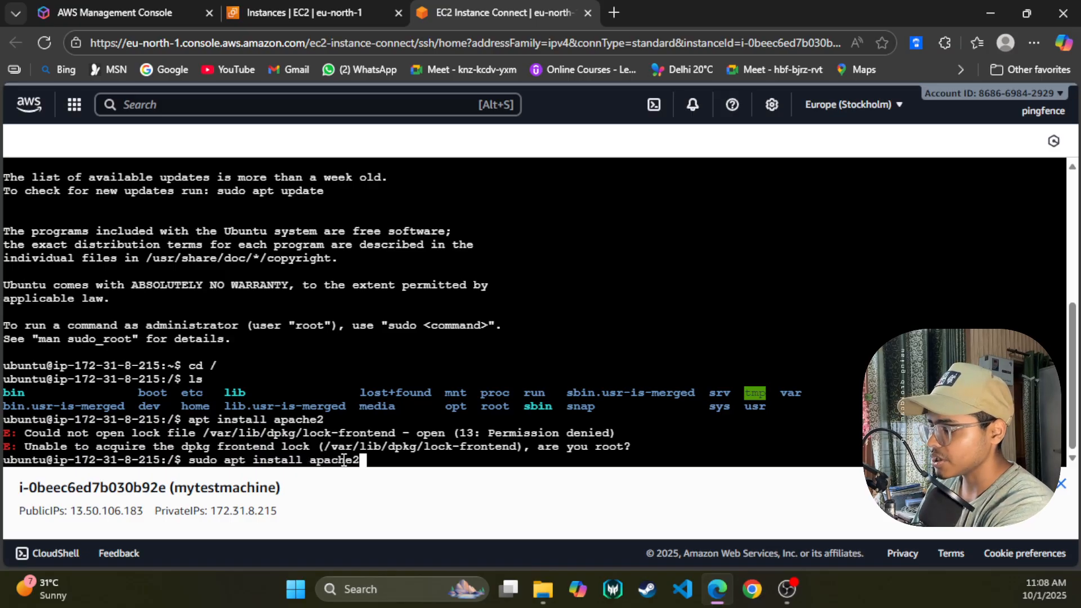
key(Return)
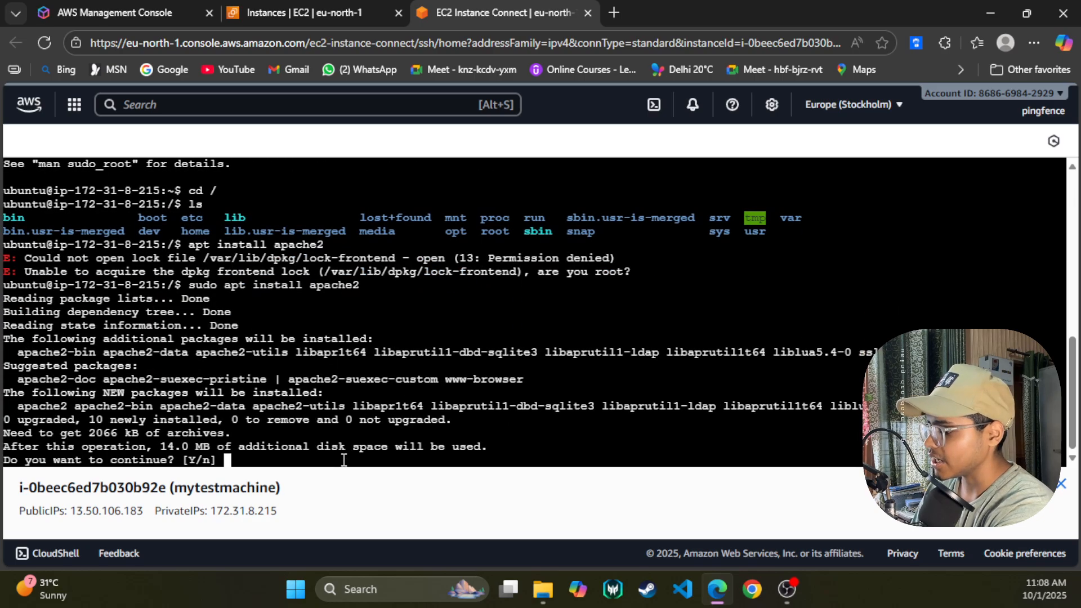
text(Y)
key(Return)
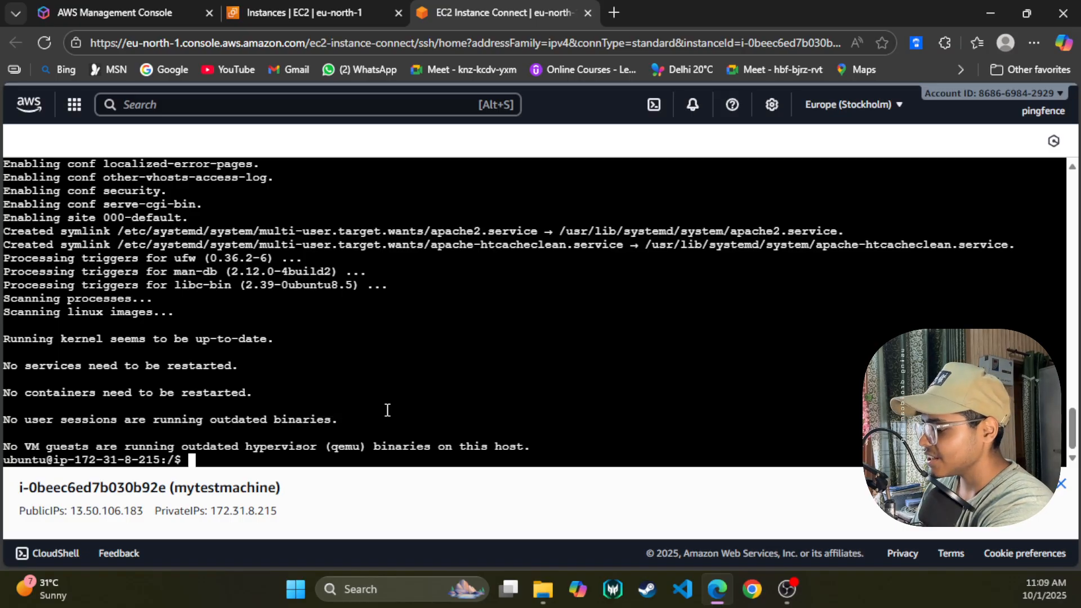
Start the Apache web server with sudo service apache2 start.
text(suod)
key(BackSpace)
key(BackSpace)
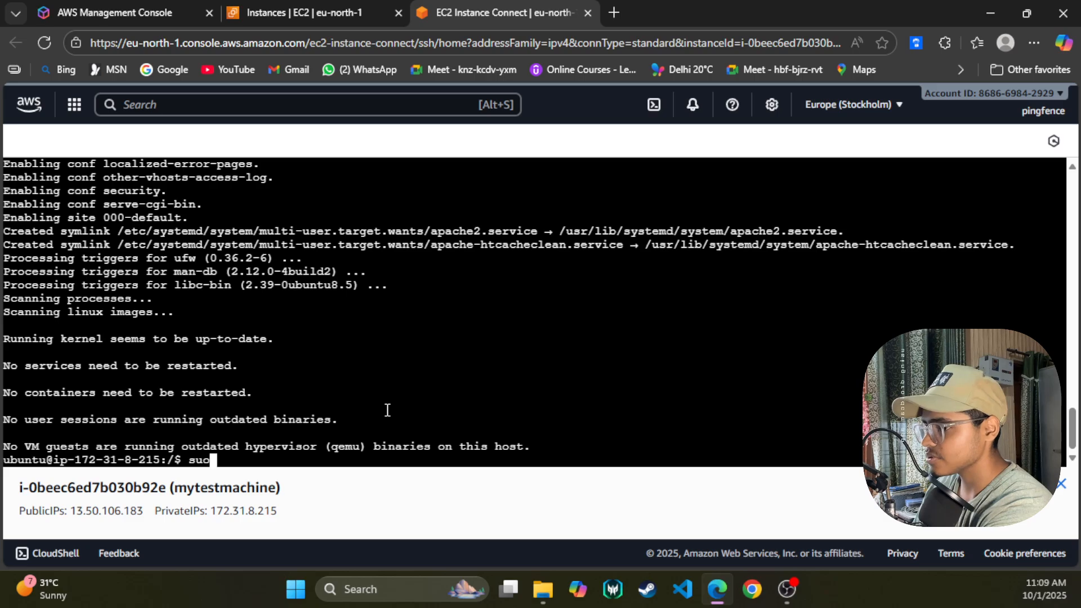
text(do service )
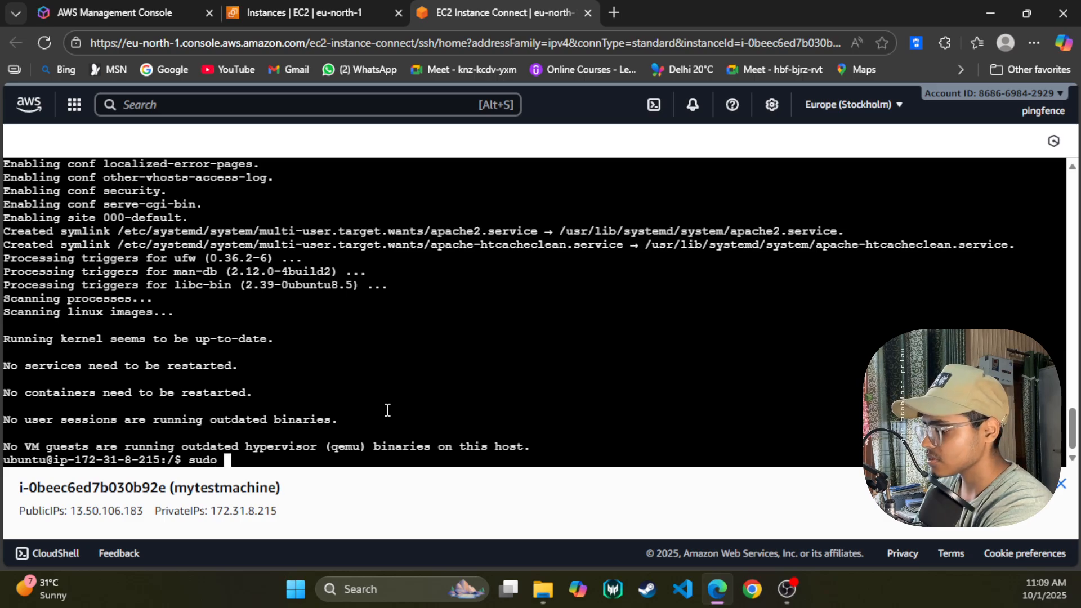
text(a)
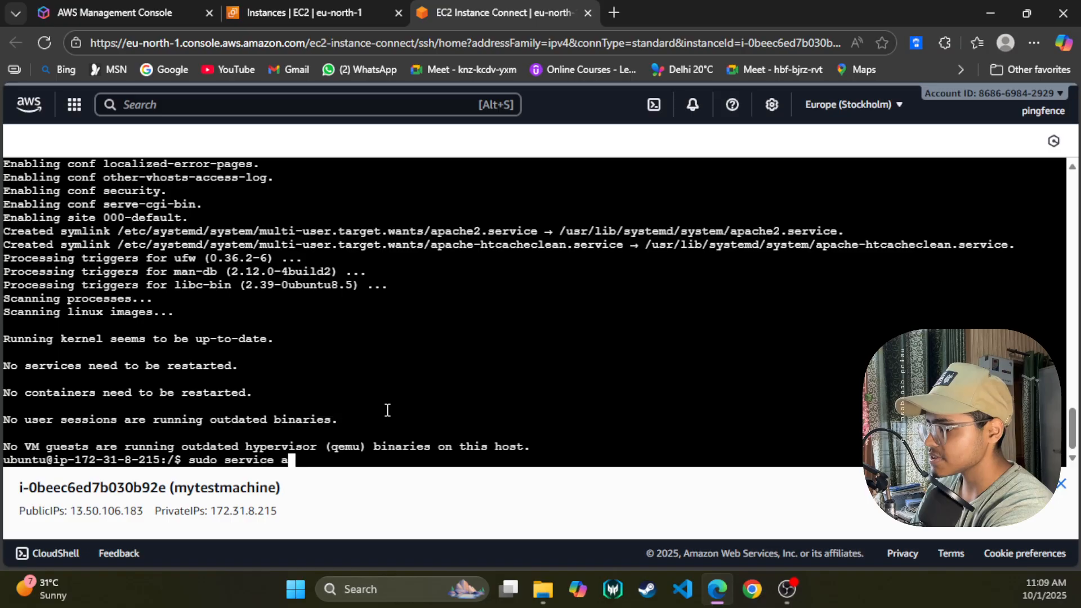
text(pache2 )
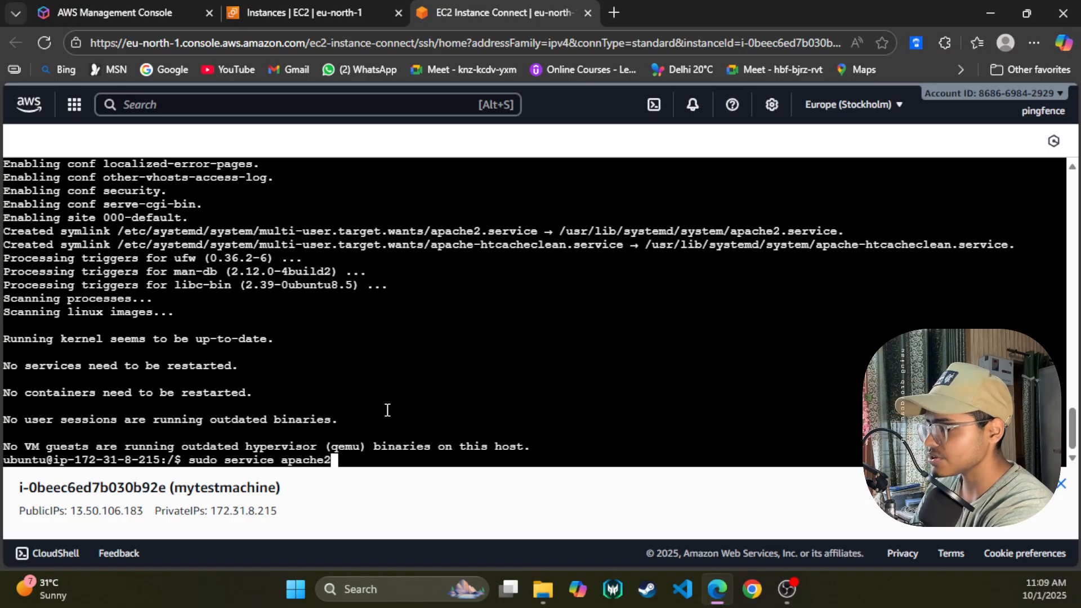
text(start)
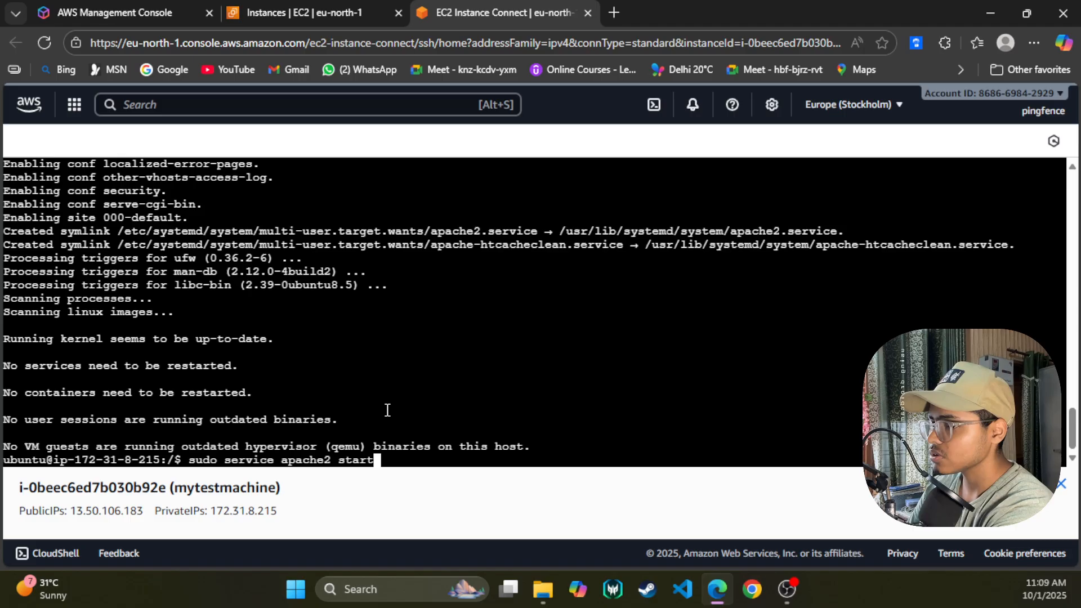
key(Return)
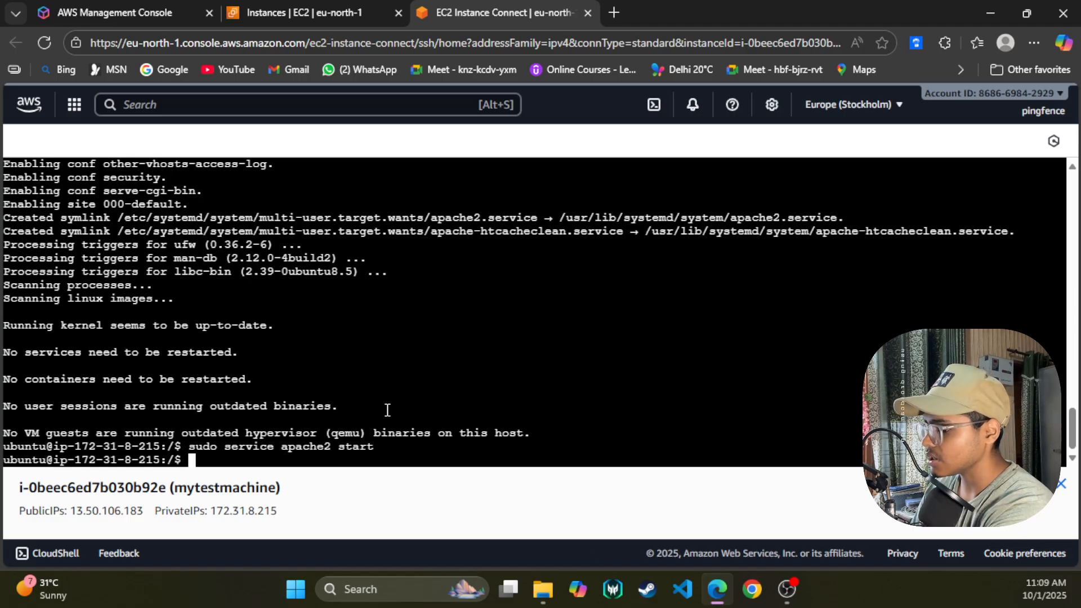
Check the Apache service with sudo service apache2 status.
key(Up)
key(BackSpace)
key(BackSpace)
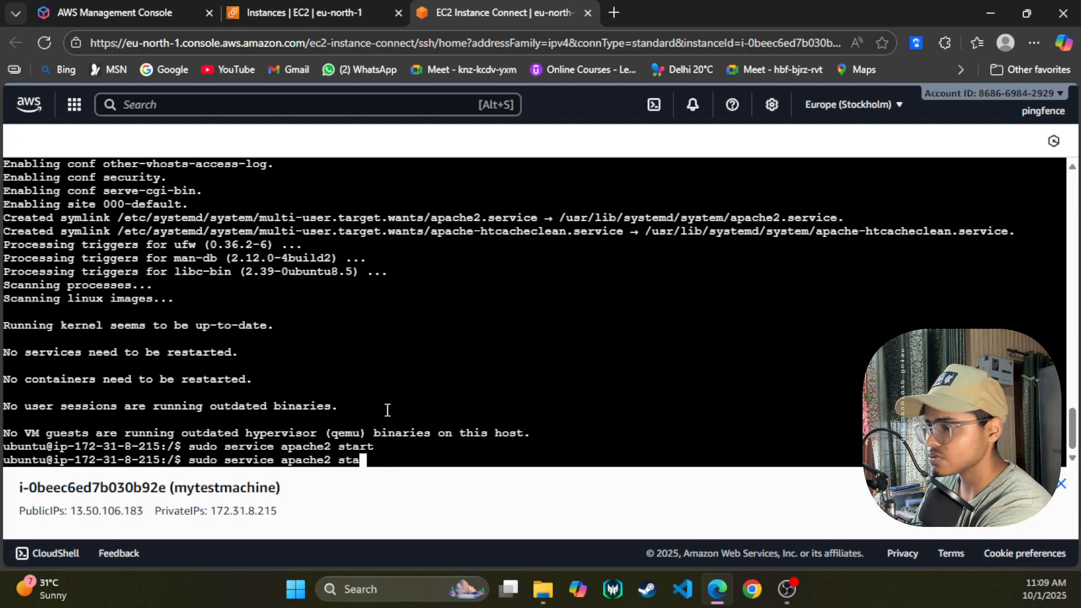
text(tus)
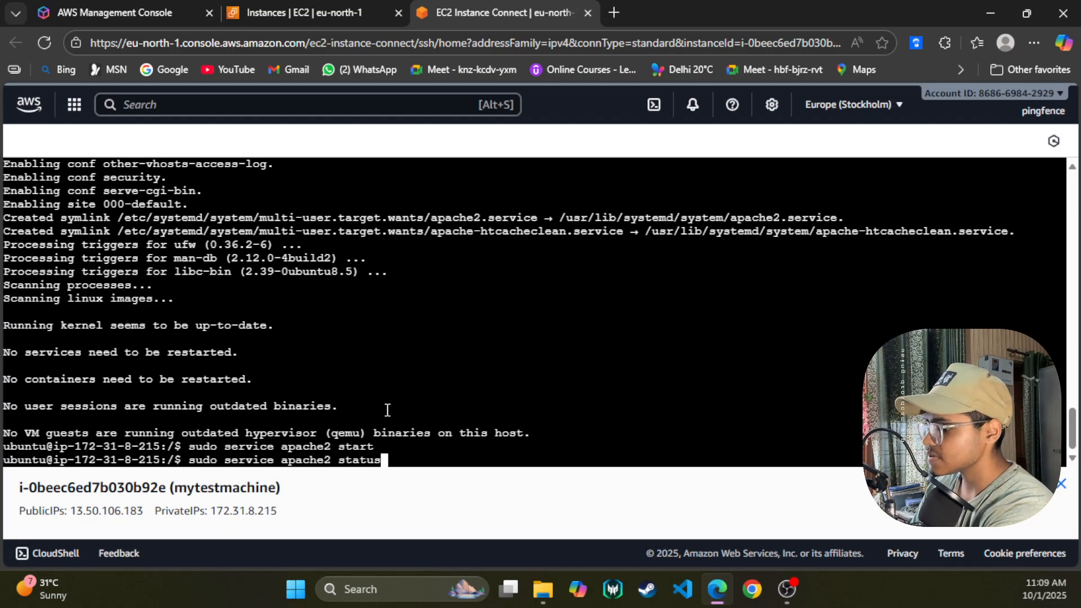
key(Return)
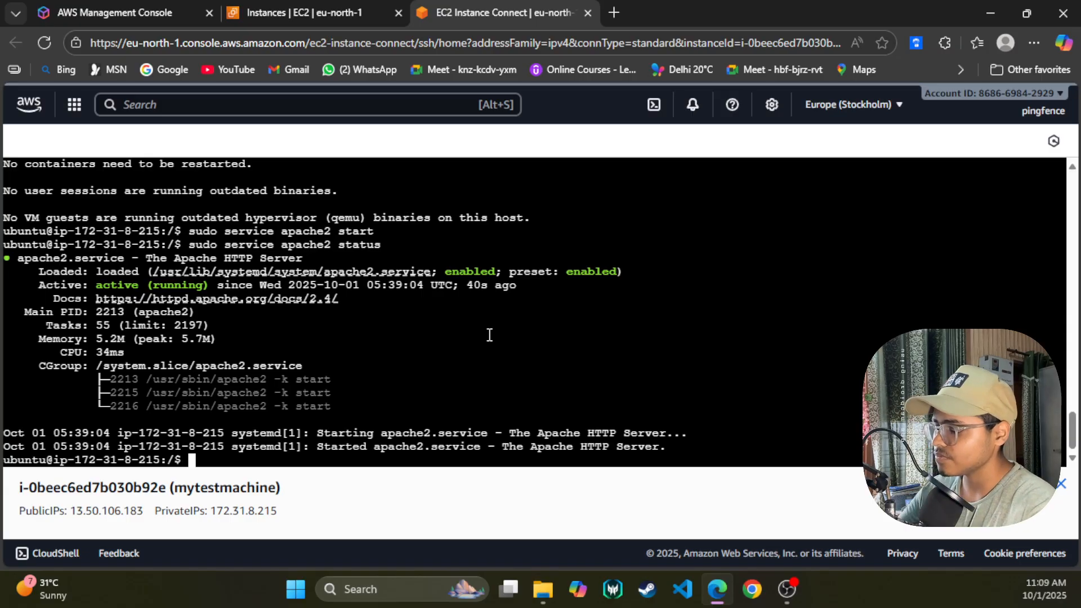
text(=-)
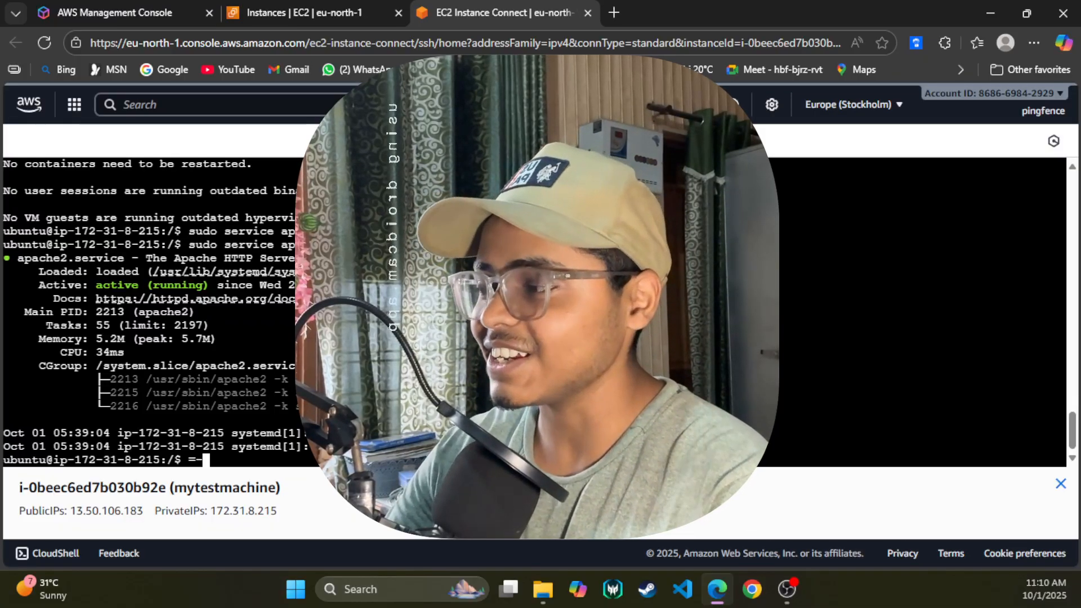
text(=)
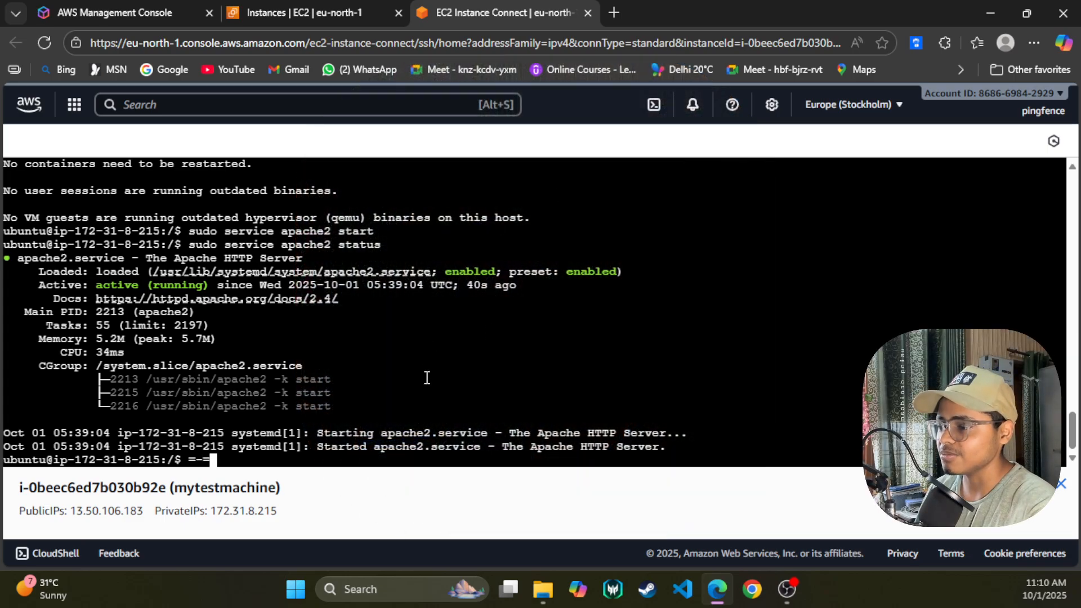
scroll(427, 350, up, 2)
scroll(445, 378, down, 3)
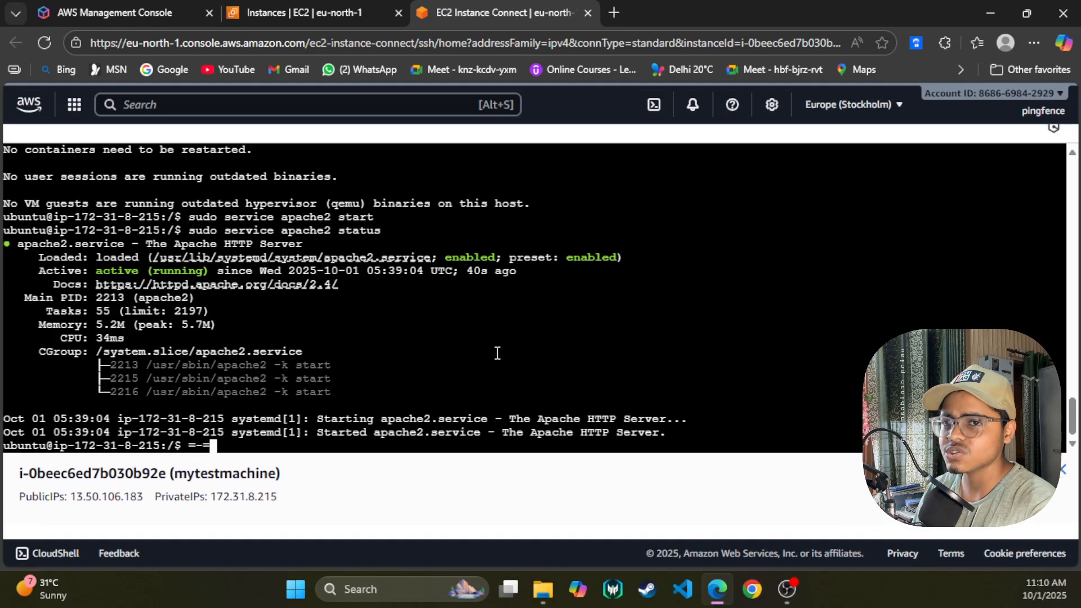
key(BackSpace)
key(BackSpace)
key(BackSpace)
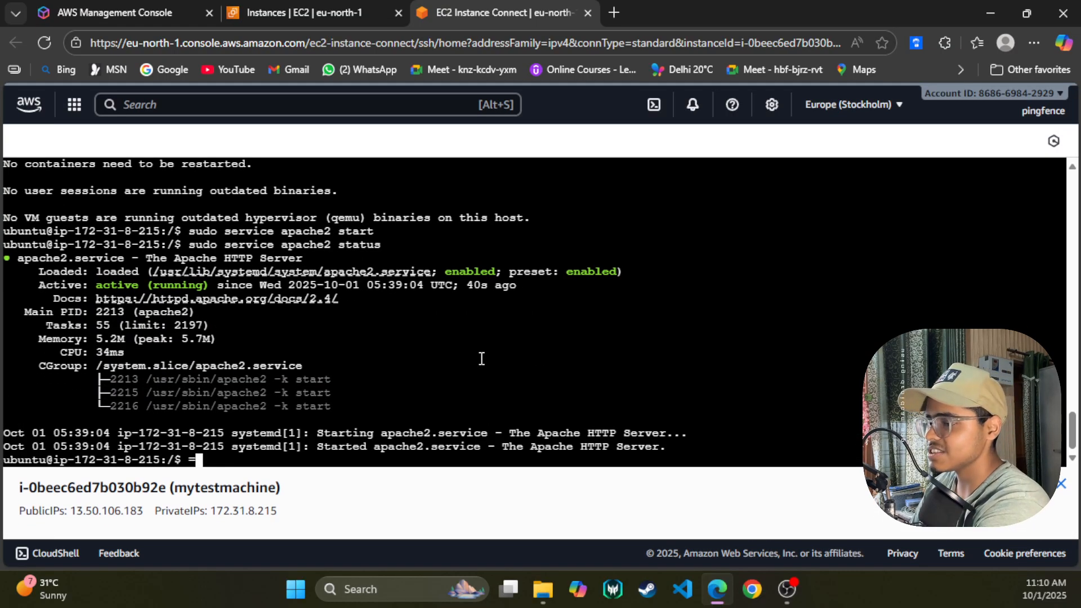
Log out of the instance's terminal session with exit and return to the EC2 Instances page.
text(exit)
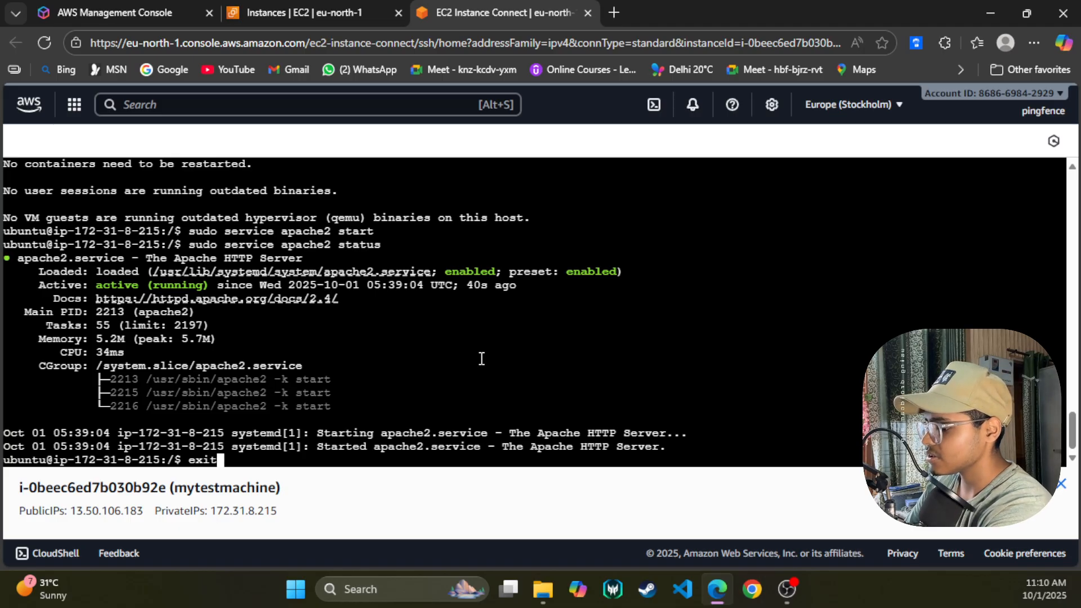
key(Return)
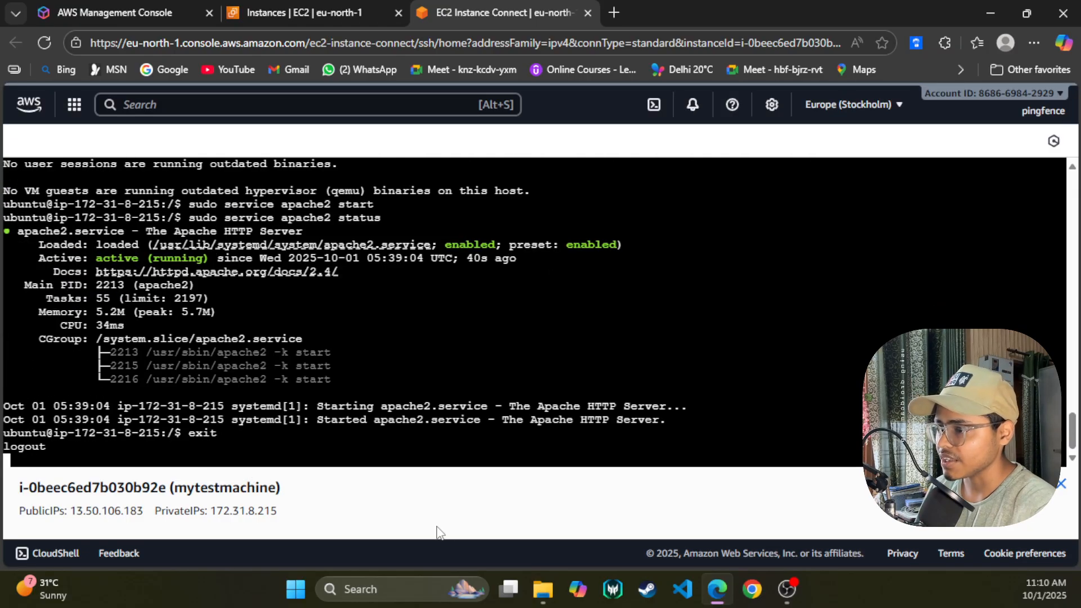
click(362, 10)
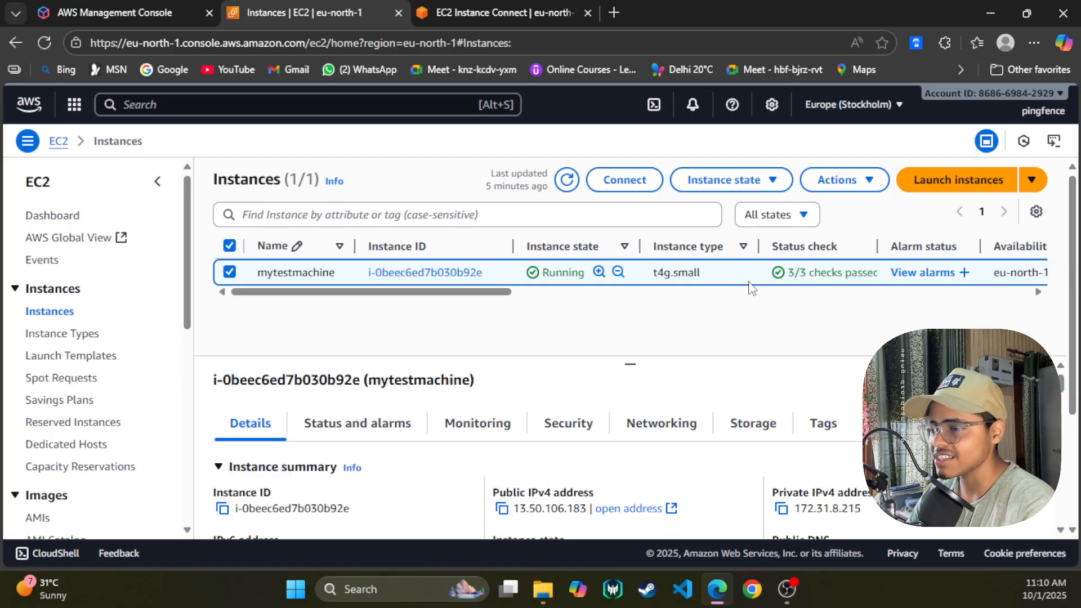
Look over the columns of the instance list and clear the selection of mytestmachine.
scroll(749, 286, right, 10)
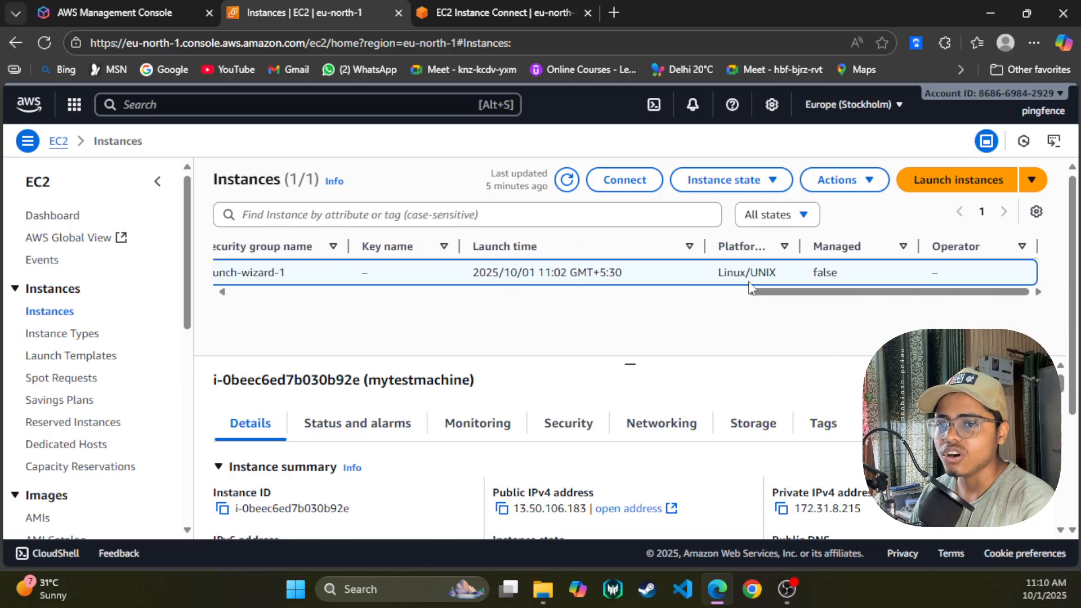
scroll(753, 288, left, 15)
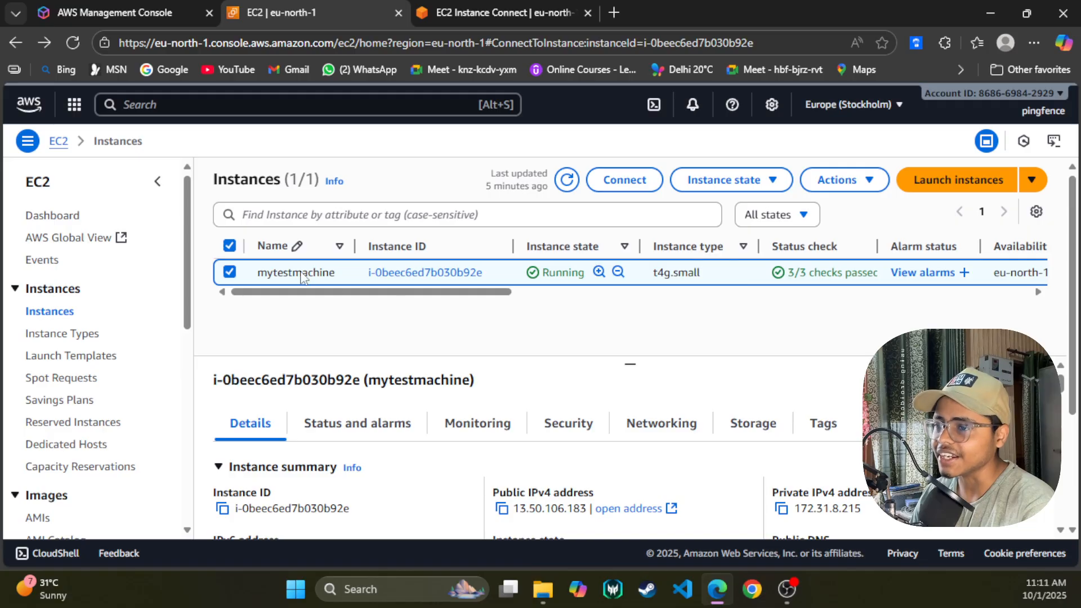
click(16, 43)
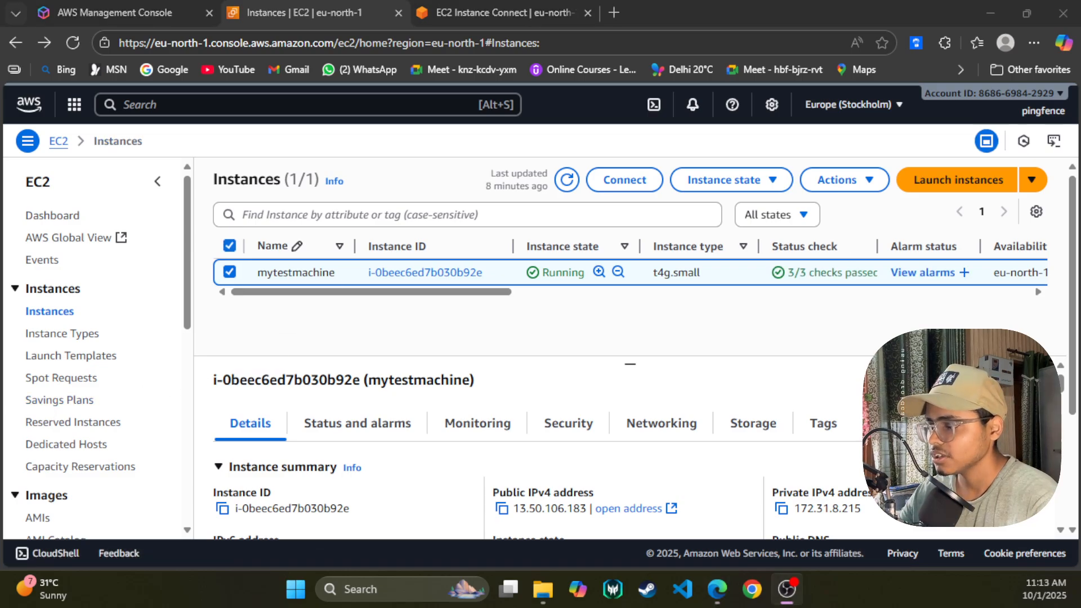
click(229, 272)
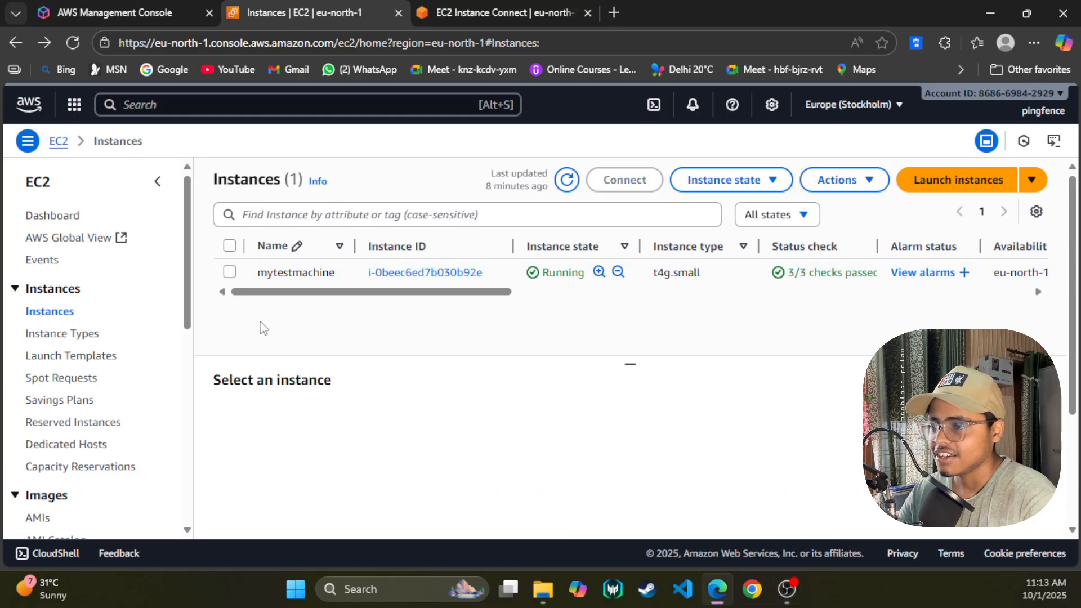
Terminate (delete) the instance mytestmachine with the Skip OS shutdown option enabled.
click(230, 273)
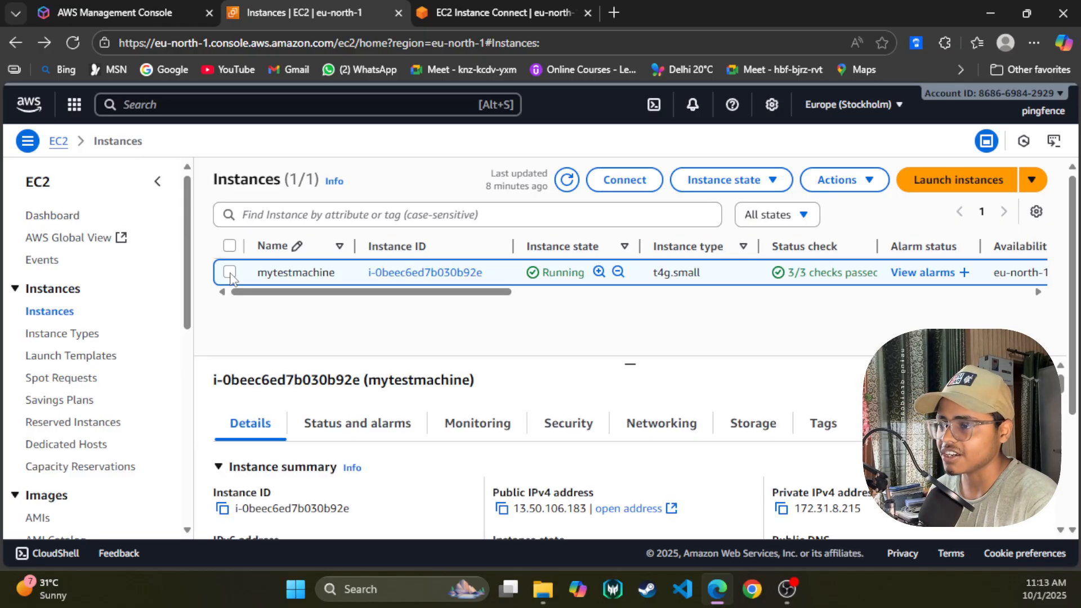
click(766, 181)
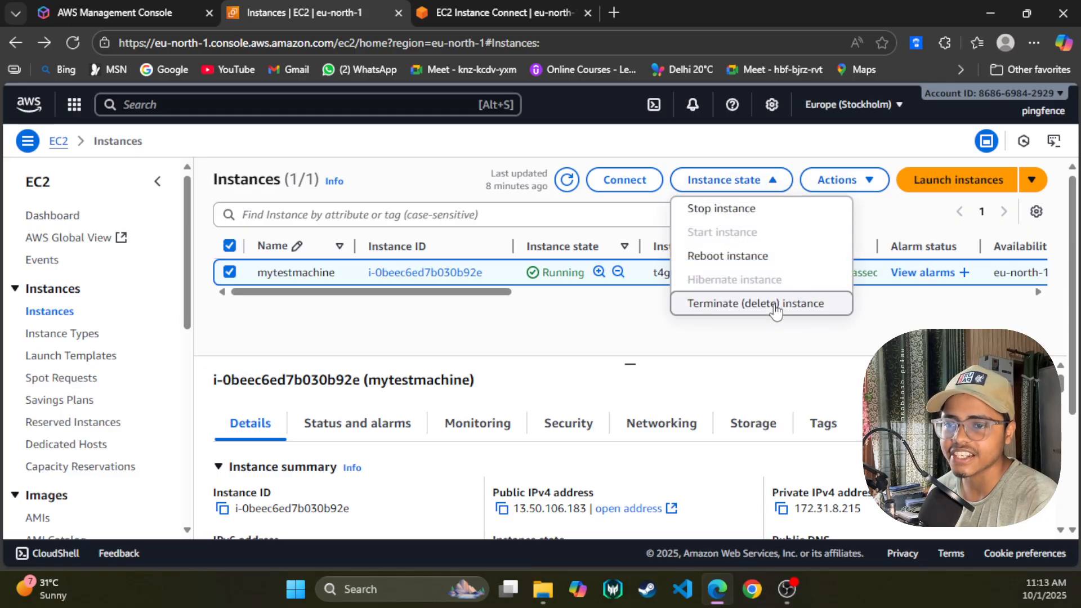
click(778, 332)
click(862, 182)
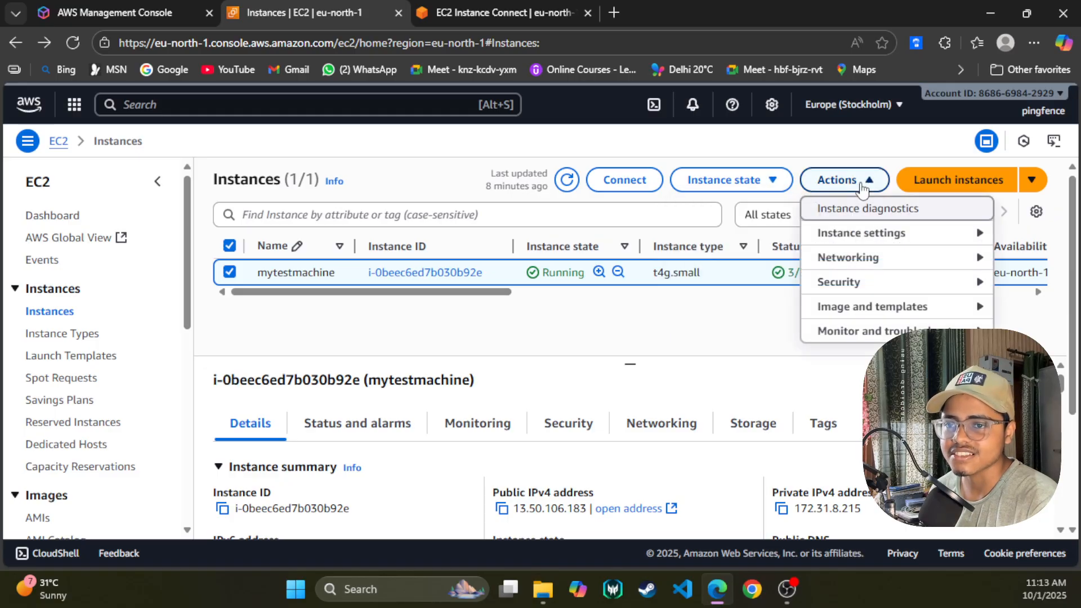
click(737, 180)
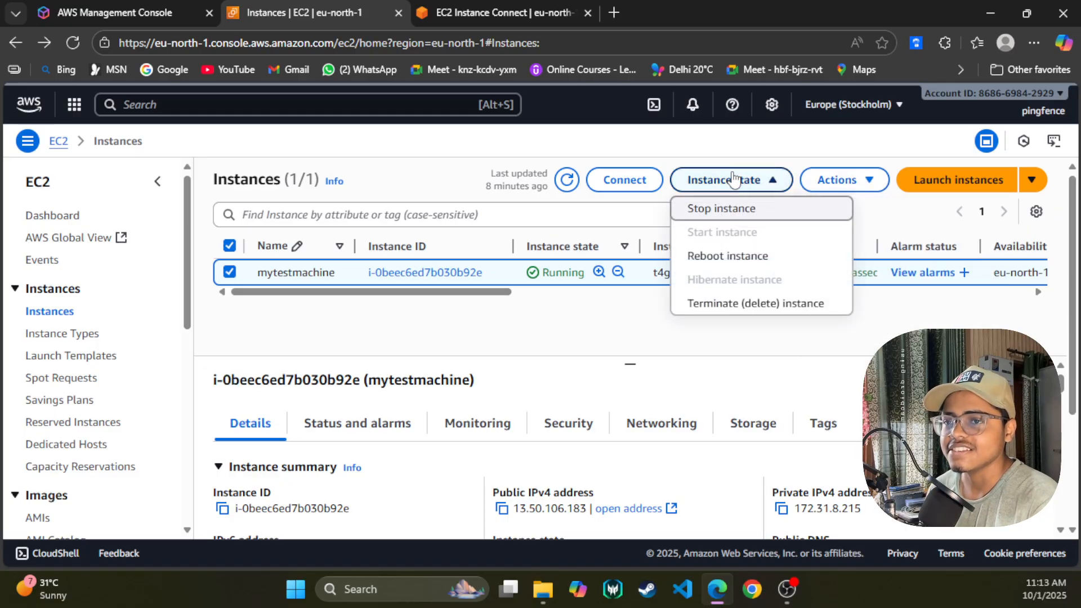
click(747, 303)
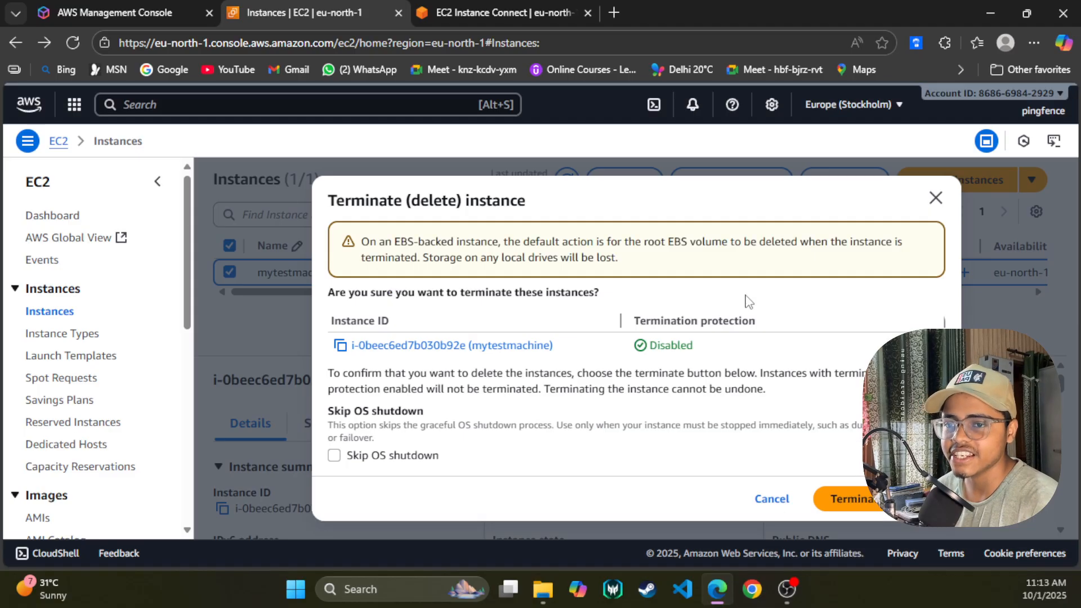
click(334, 455)
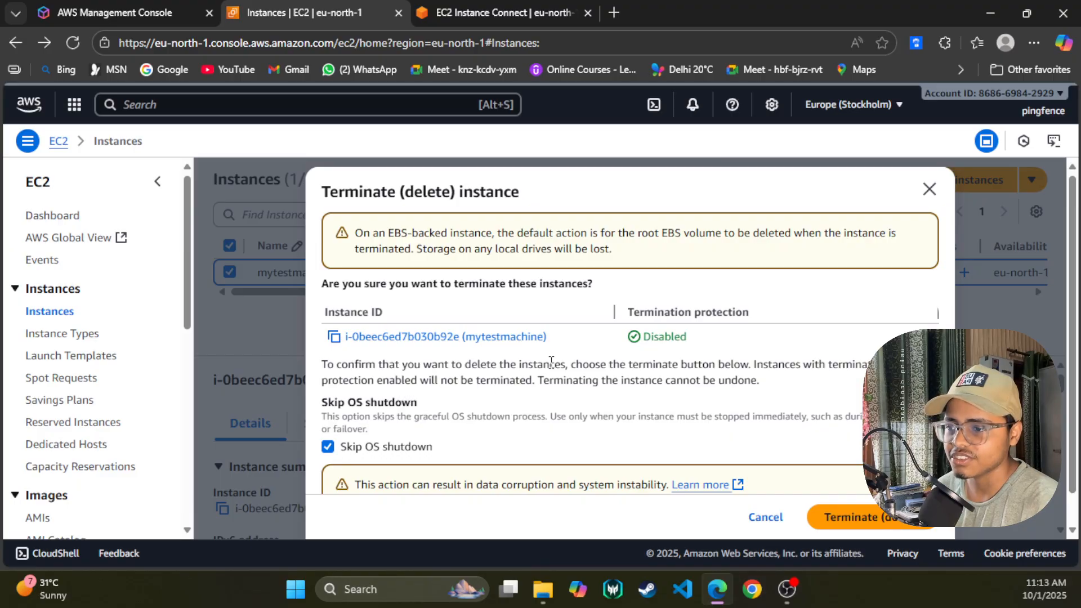
scroll(551, 361, down, 1)
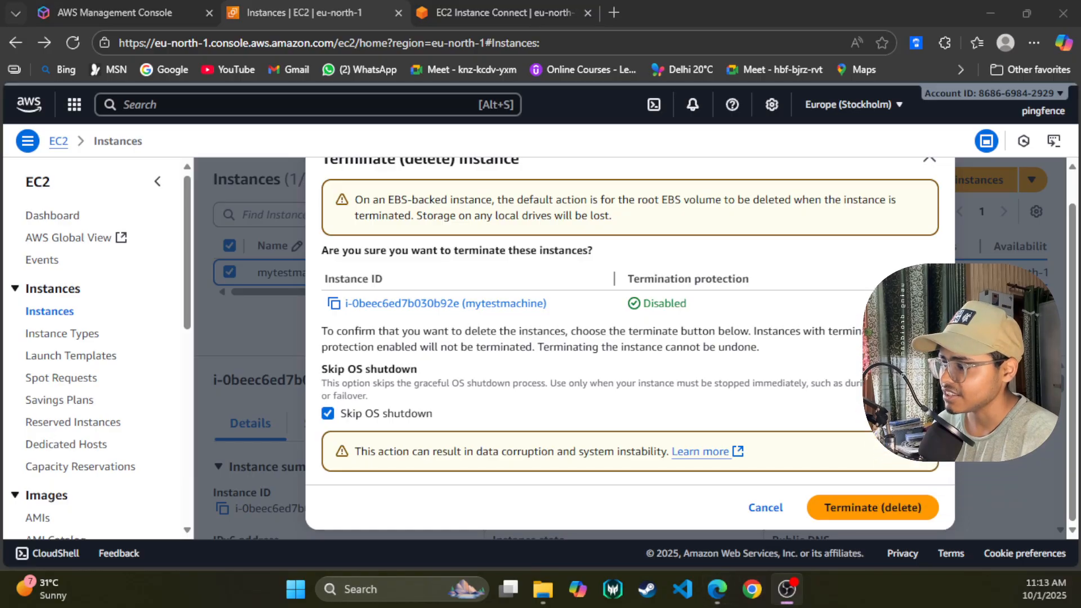
click(861, 506)
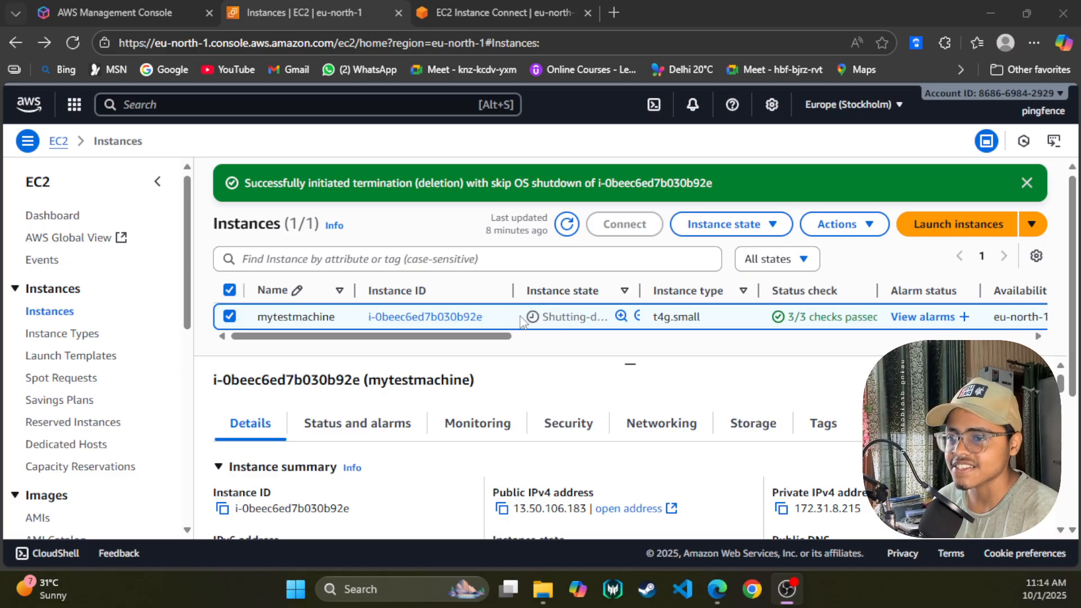
Check the instance state of mytestmachine during termination and dismiss the success notification.
drag(540, 316, 602, 320)
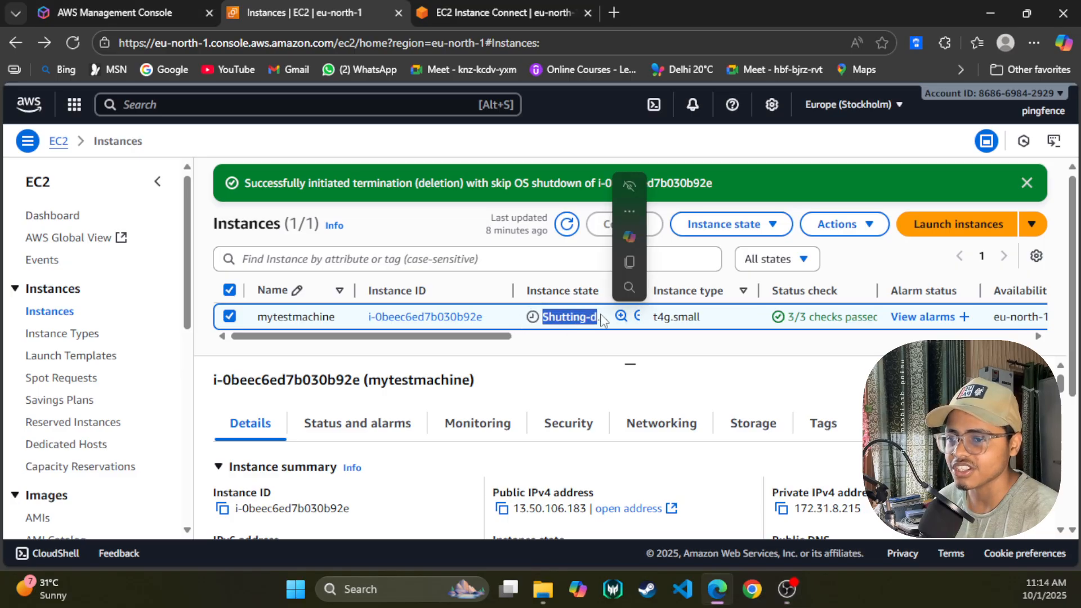
click(636, 352)
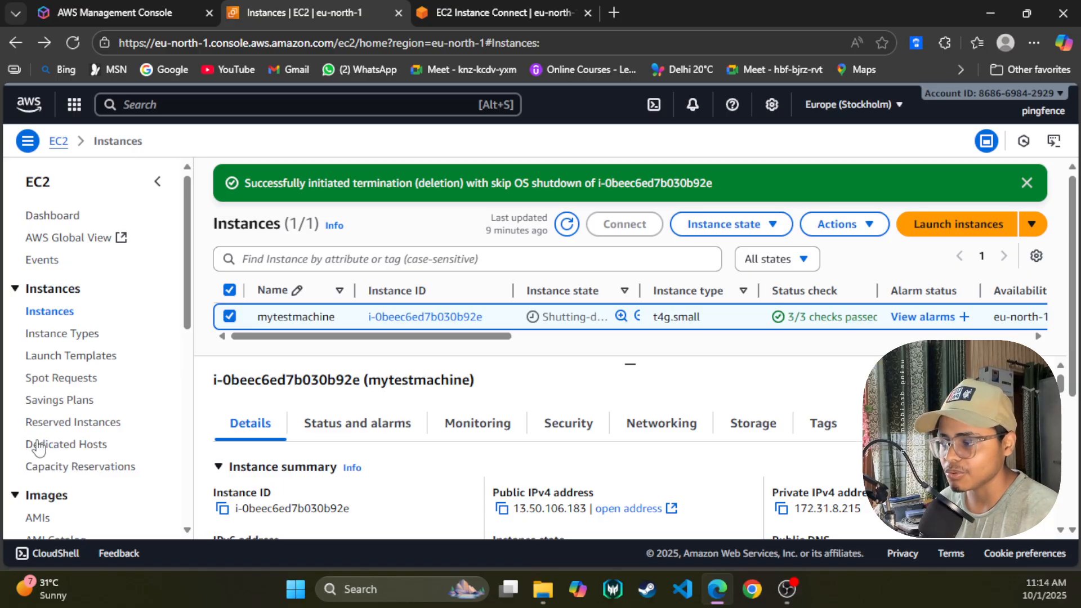
key(alt+Tab)
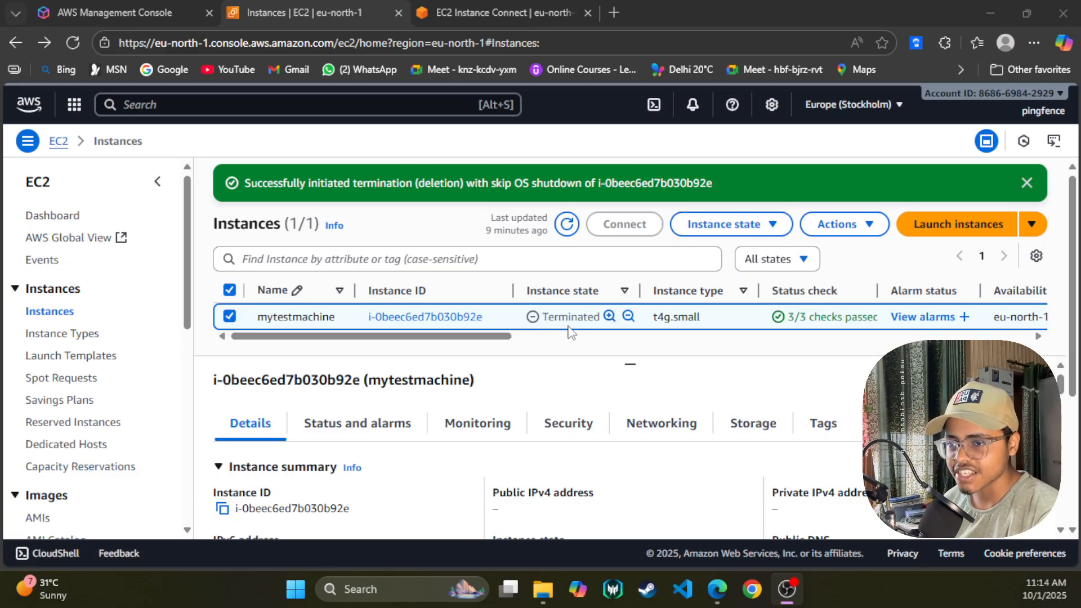
click(607, 359)
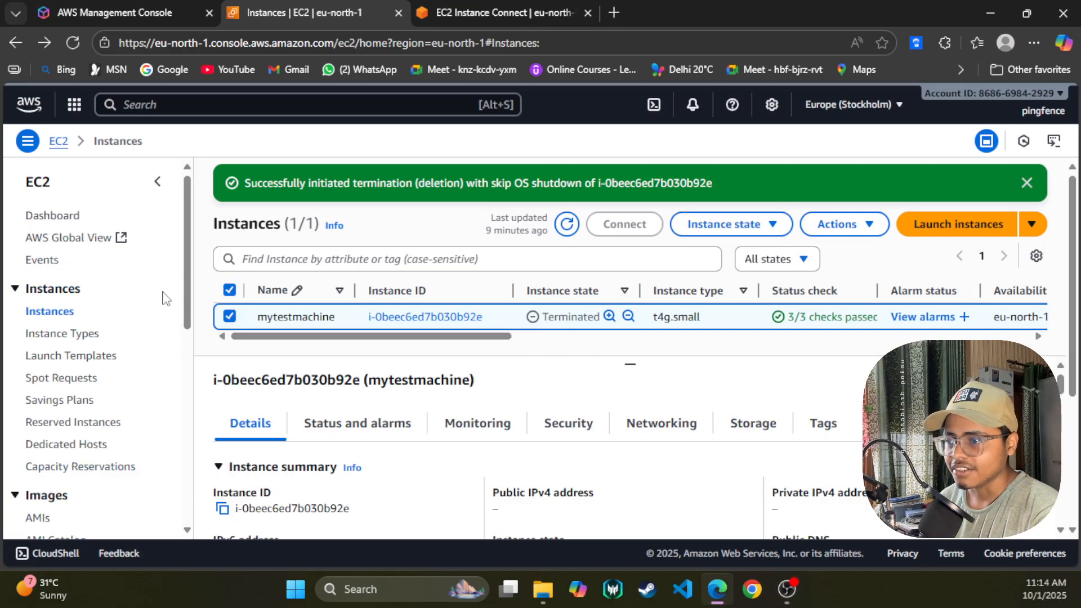
click(1027, 183)
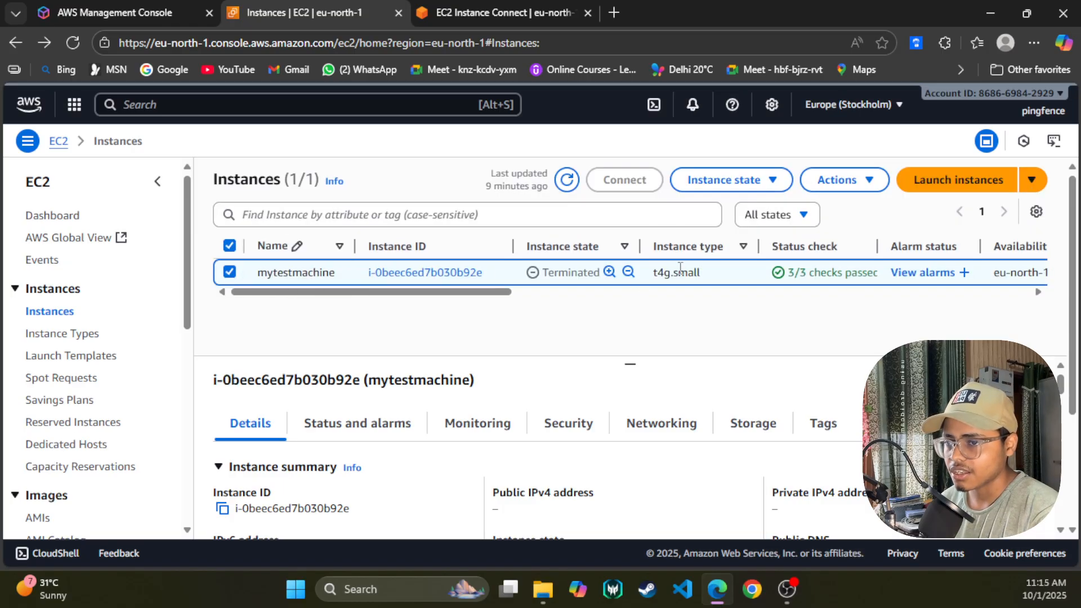
Request termination of mytestmachine a second time with Skip OS shutdown enabled, and look over its columns in the instance list.
click(732, 182)
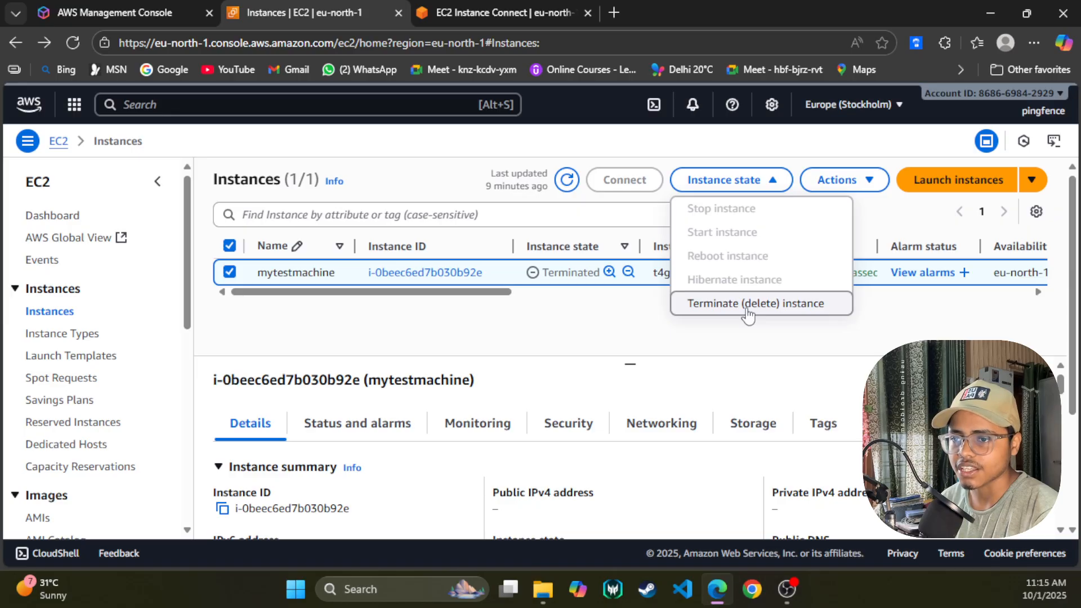
click(833, 179)
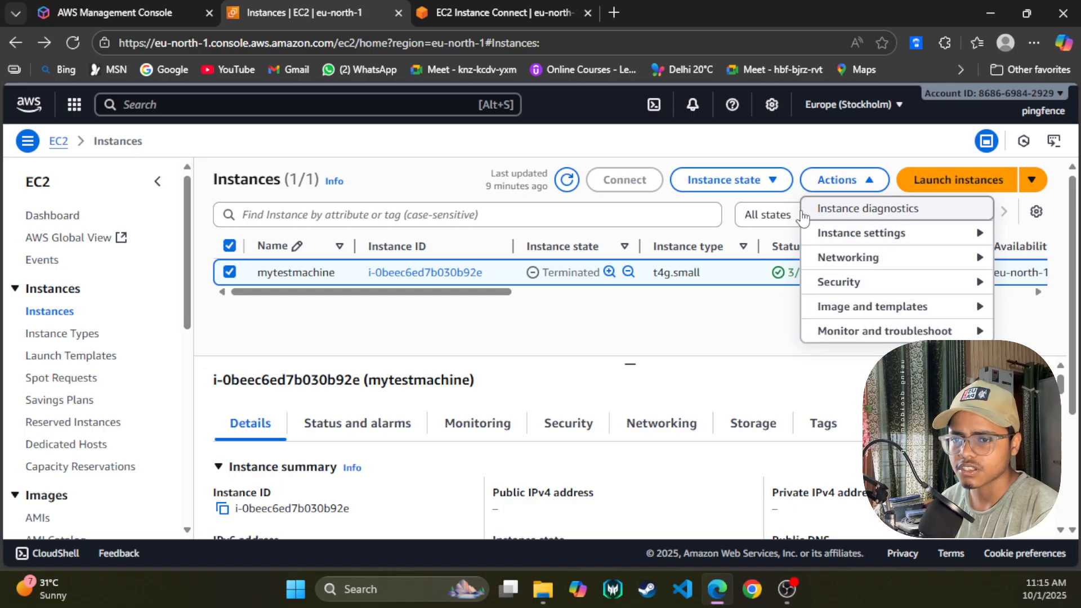
click(732, 180)
click(769, 303)
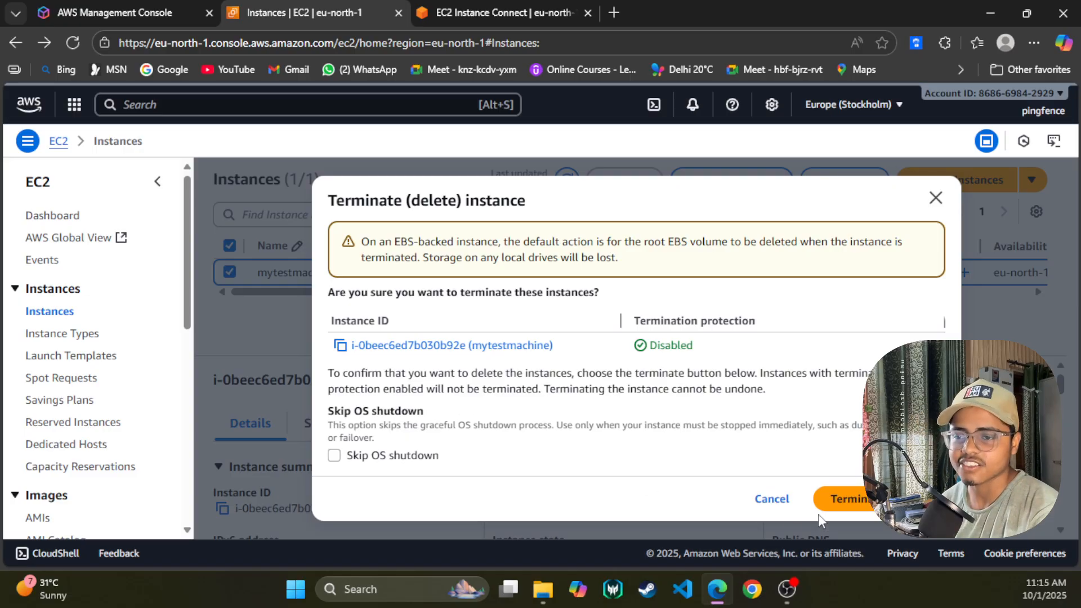
click(335, 454)
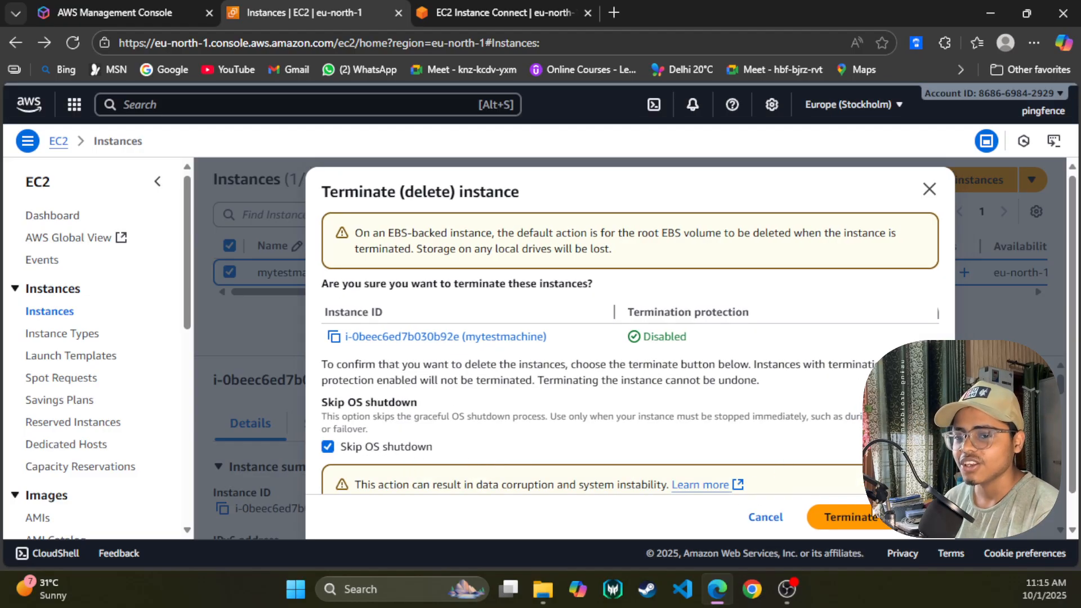
click(850, 517)
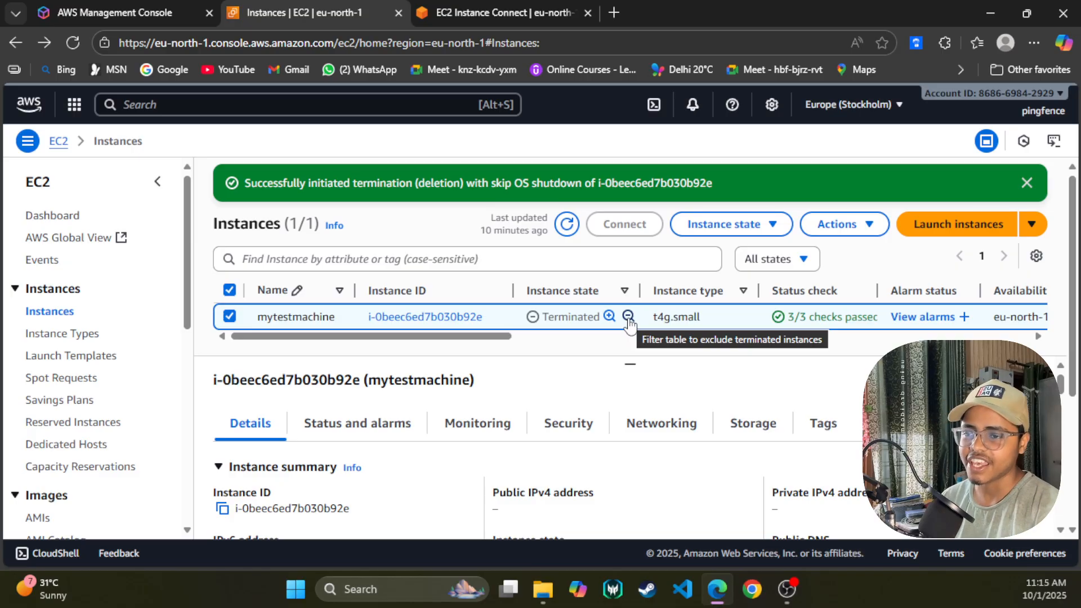
click(650, 338)
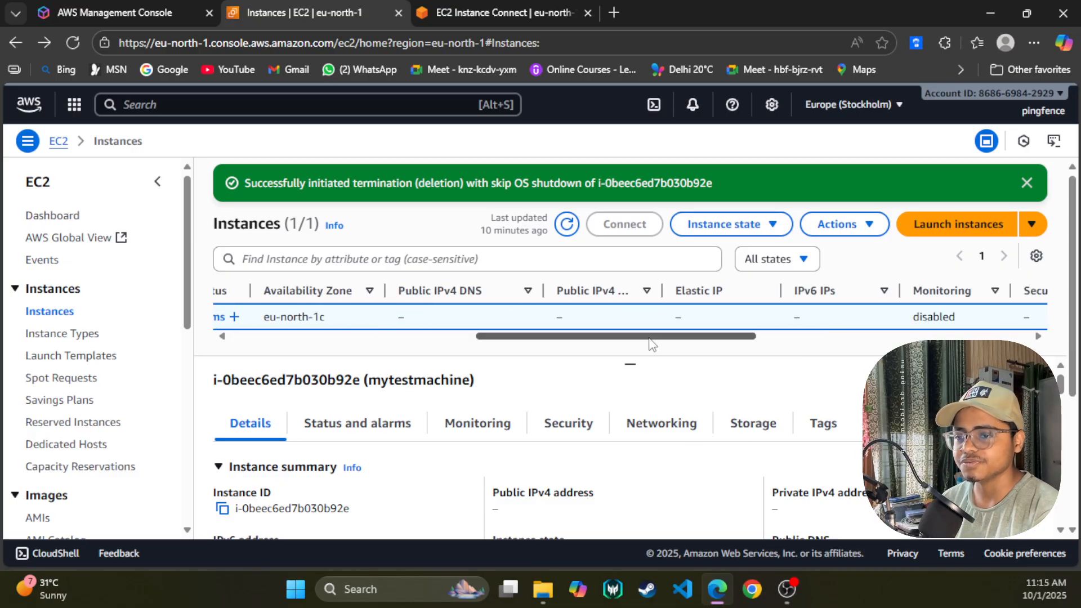
drag(606, 337, 421, 337)
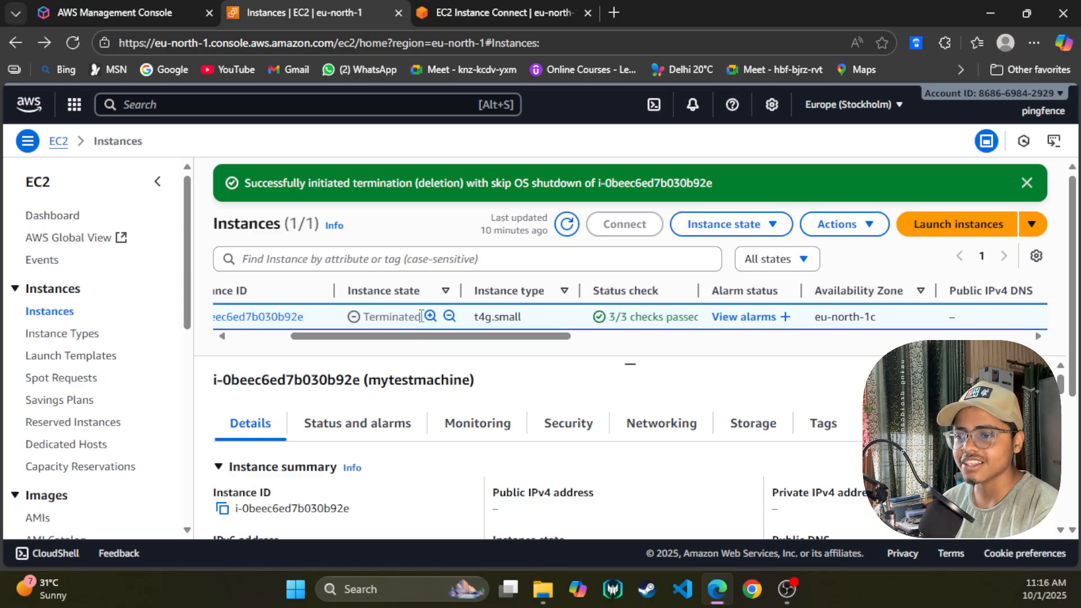